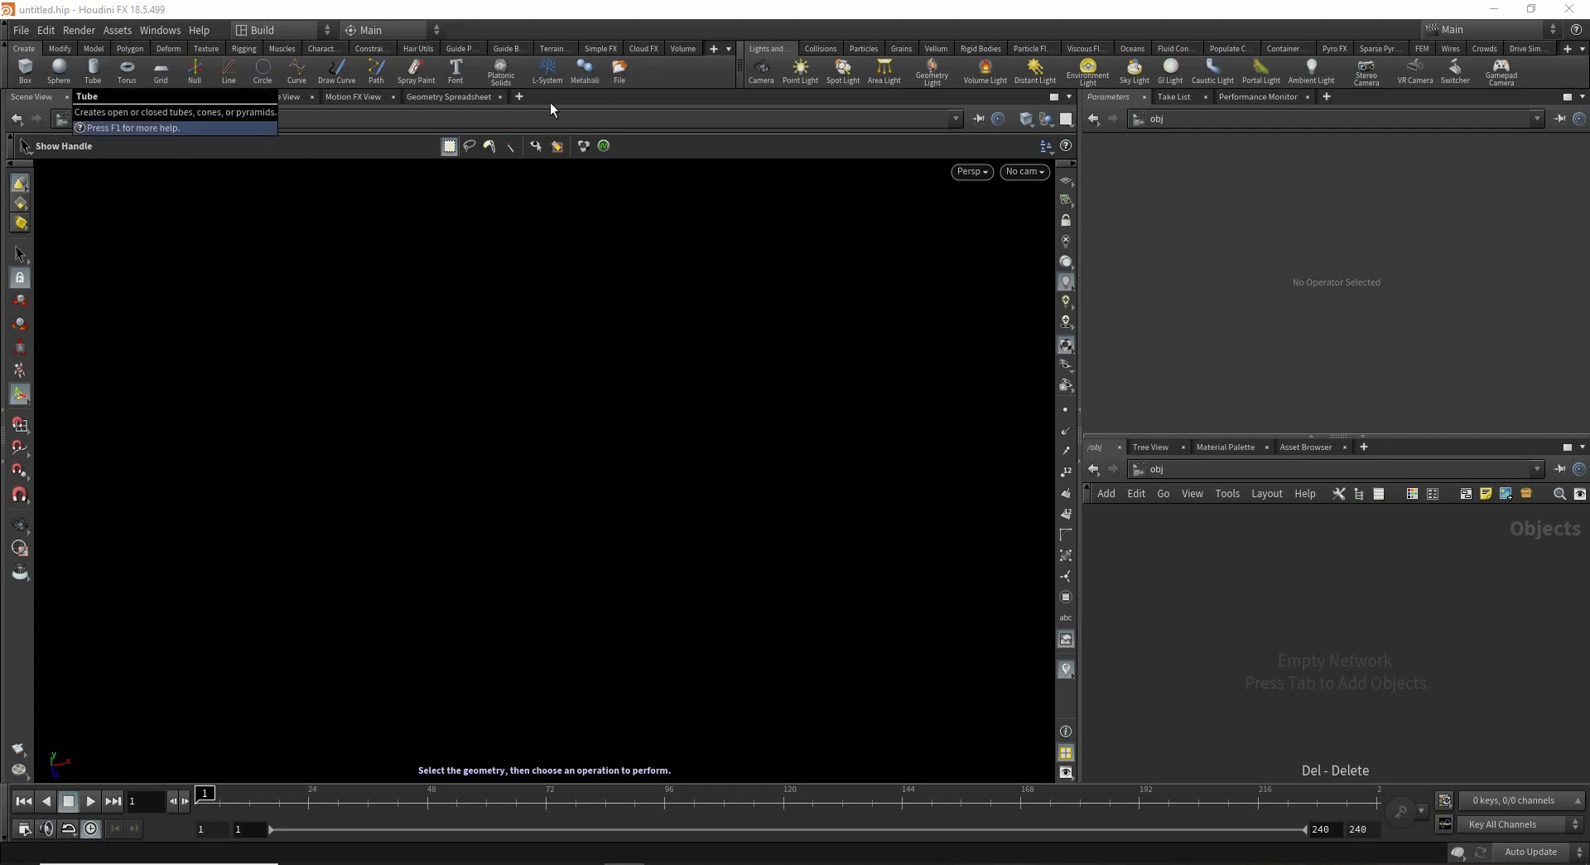
- Create a Grid object in the scene
click(163, 67)
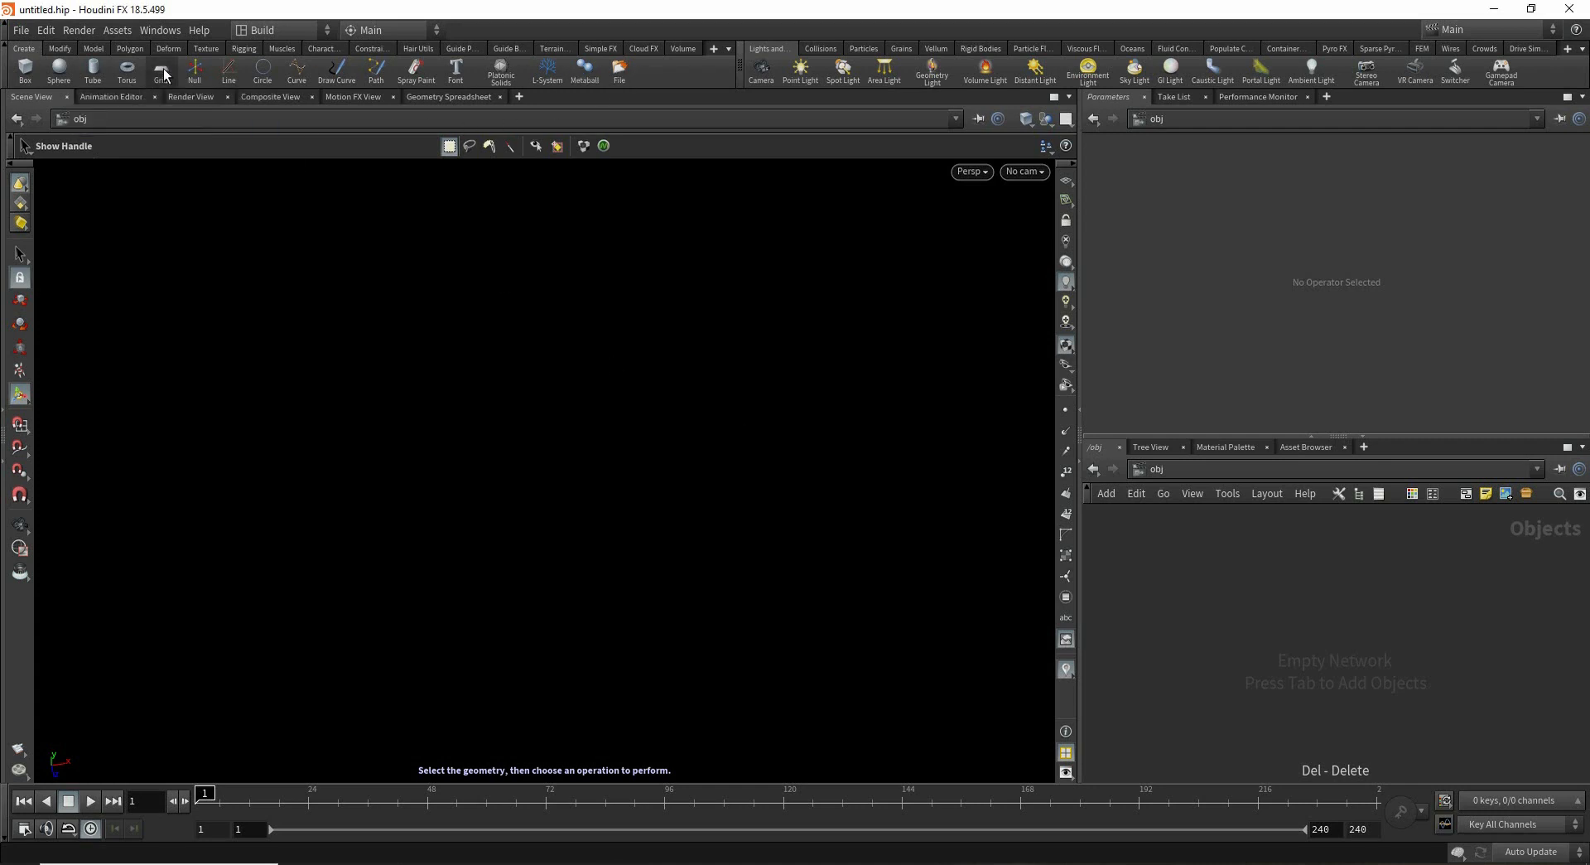
click(1335, 638)
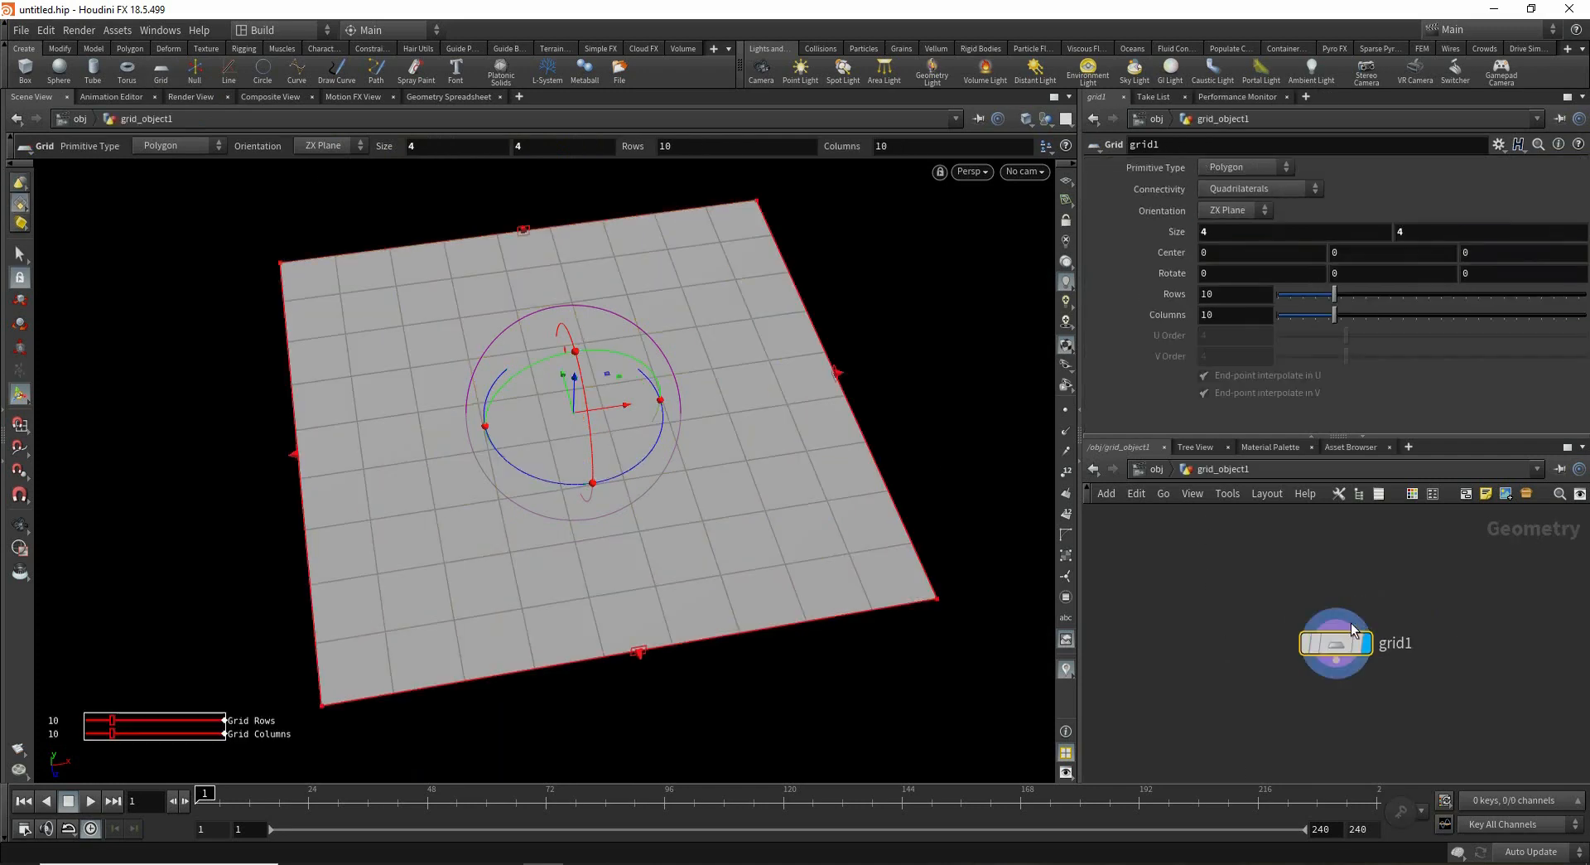
- Append an Add node to the grid and enable Delete Geometry But Keep the Points
click(1340, 579)
key(Tab)
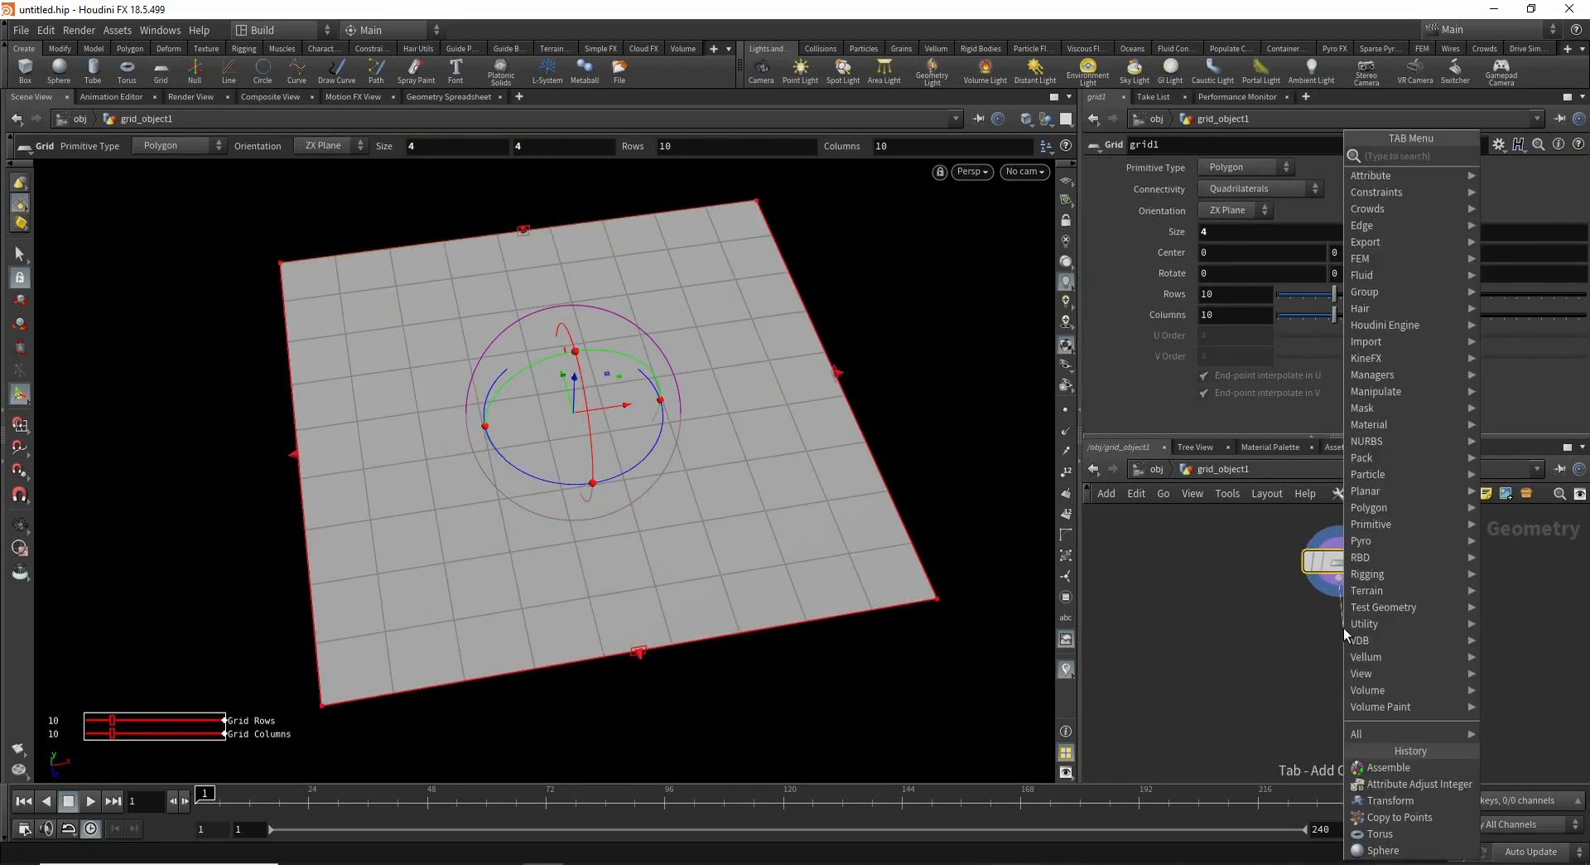
text(add)
key(Return)
click(1344, 630)
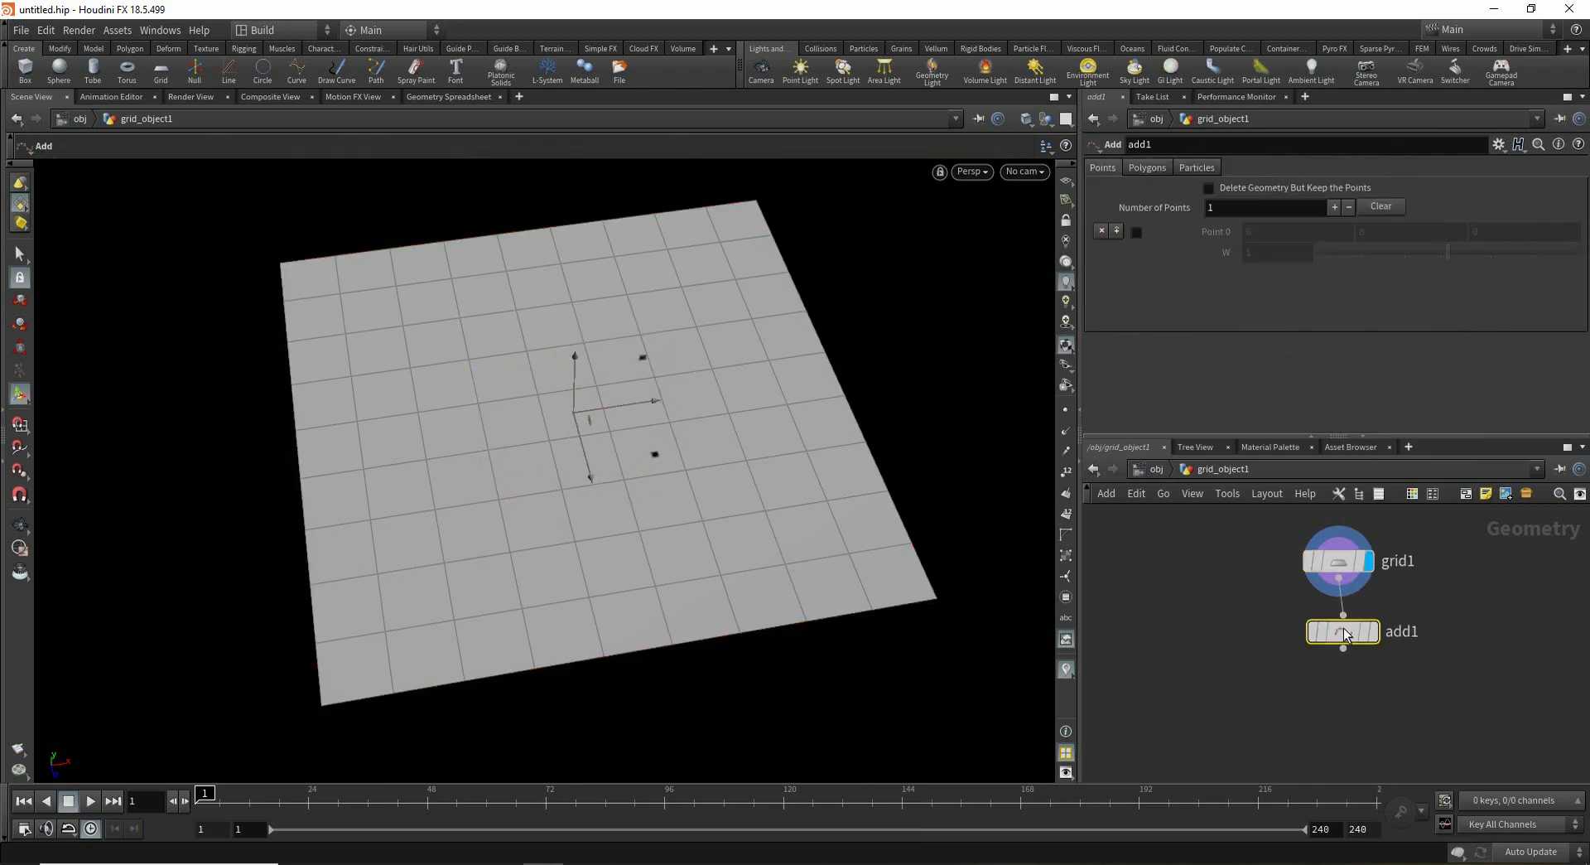
click(1370, 638)
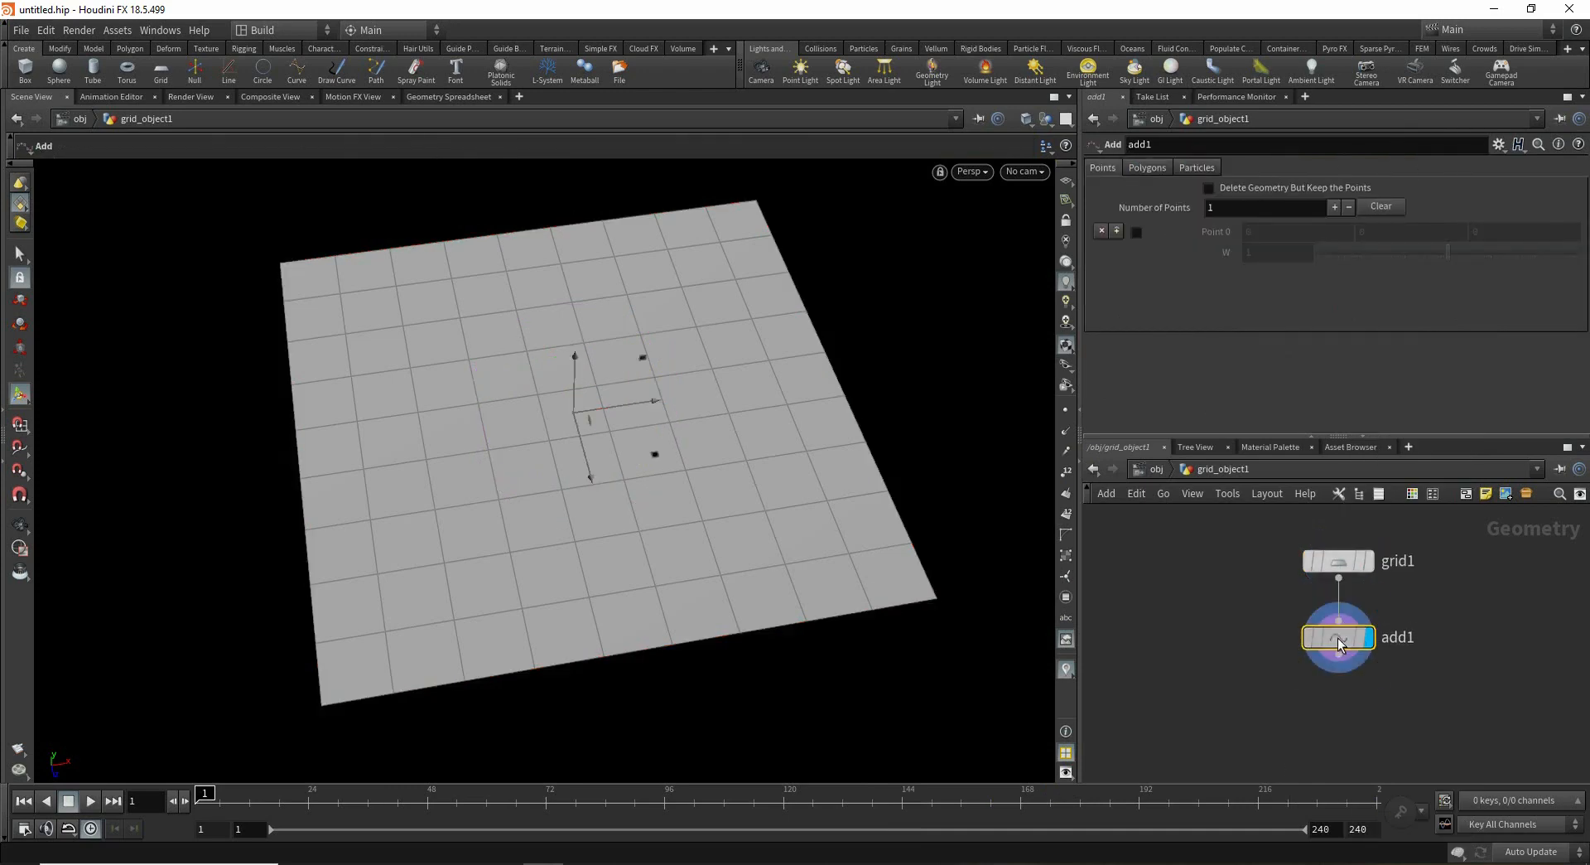
click(1280, 191)
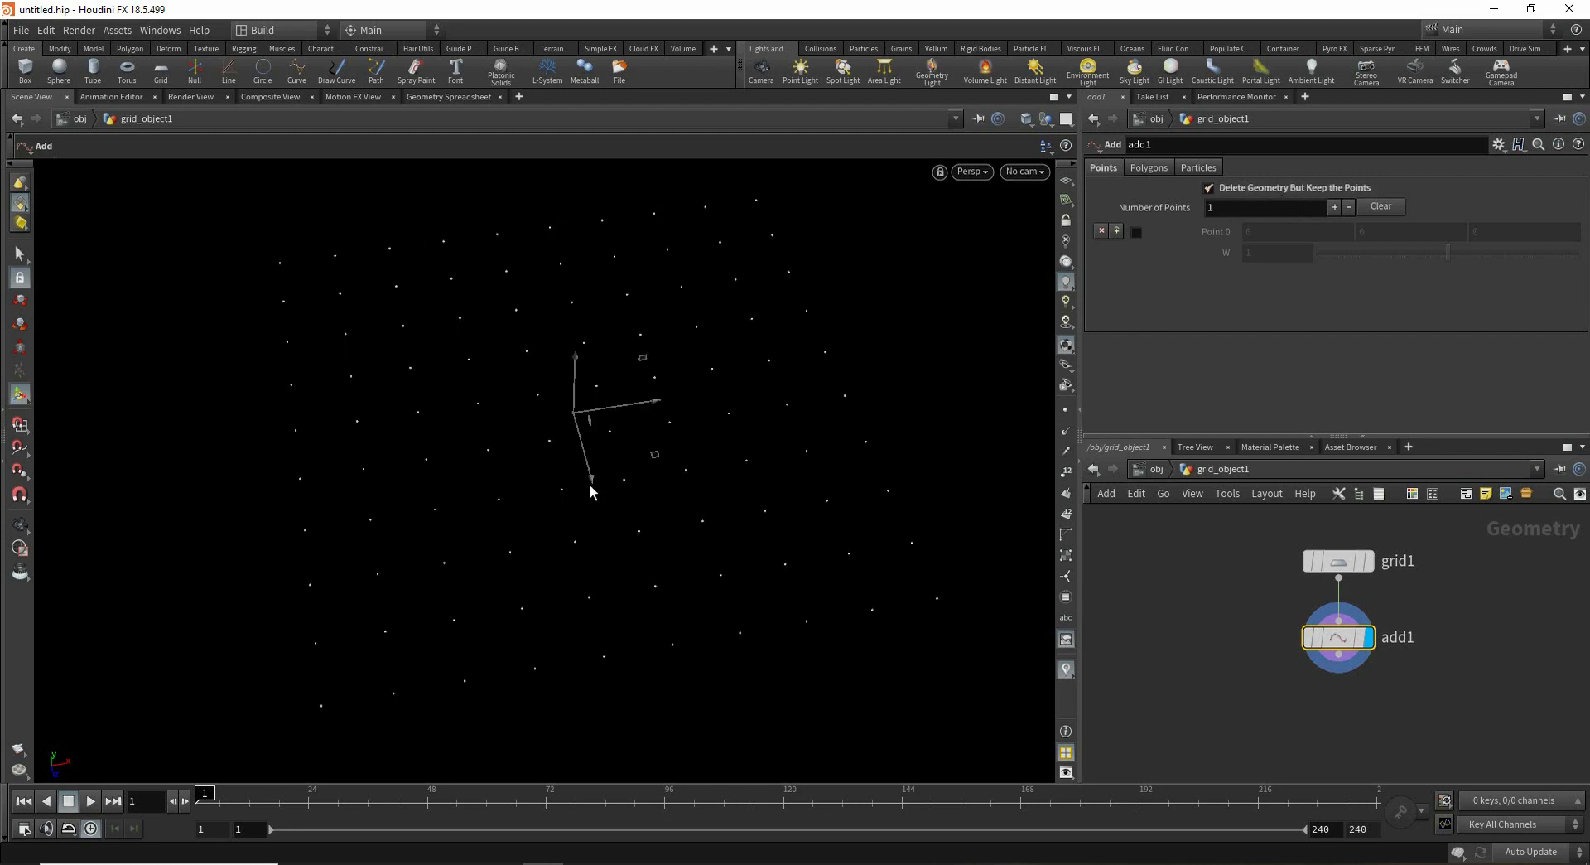
- Add a Box node to the network beside the grid chain
key(Escape)
drag(590, 491, 622, 414)
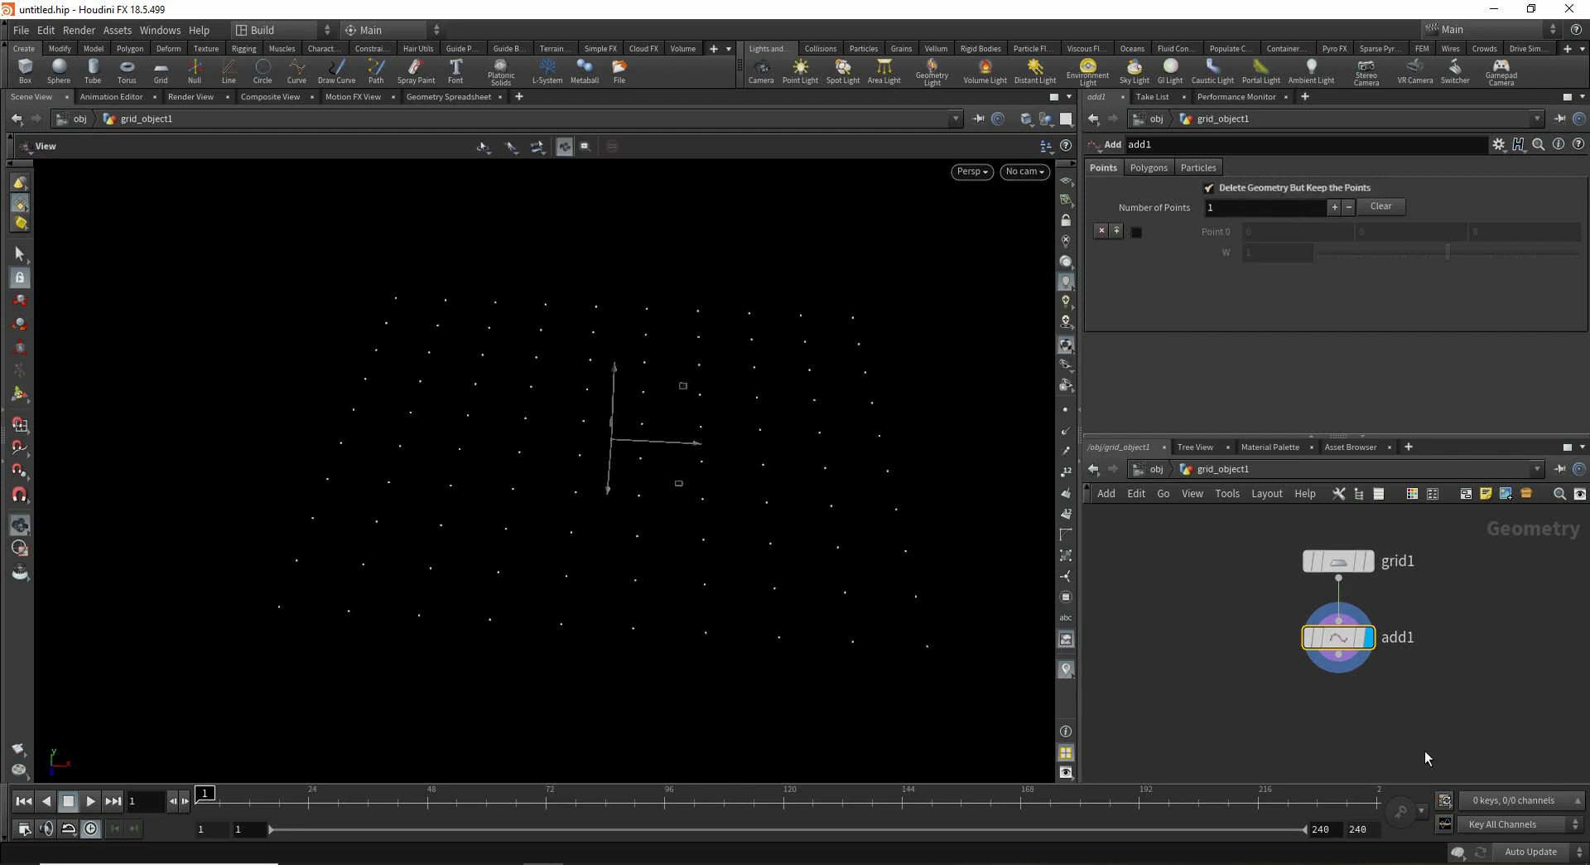
middle_drag(1321, 726, 1318, 693)
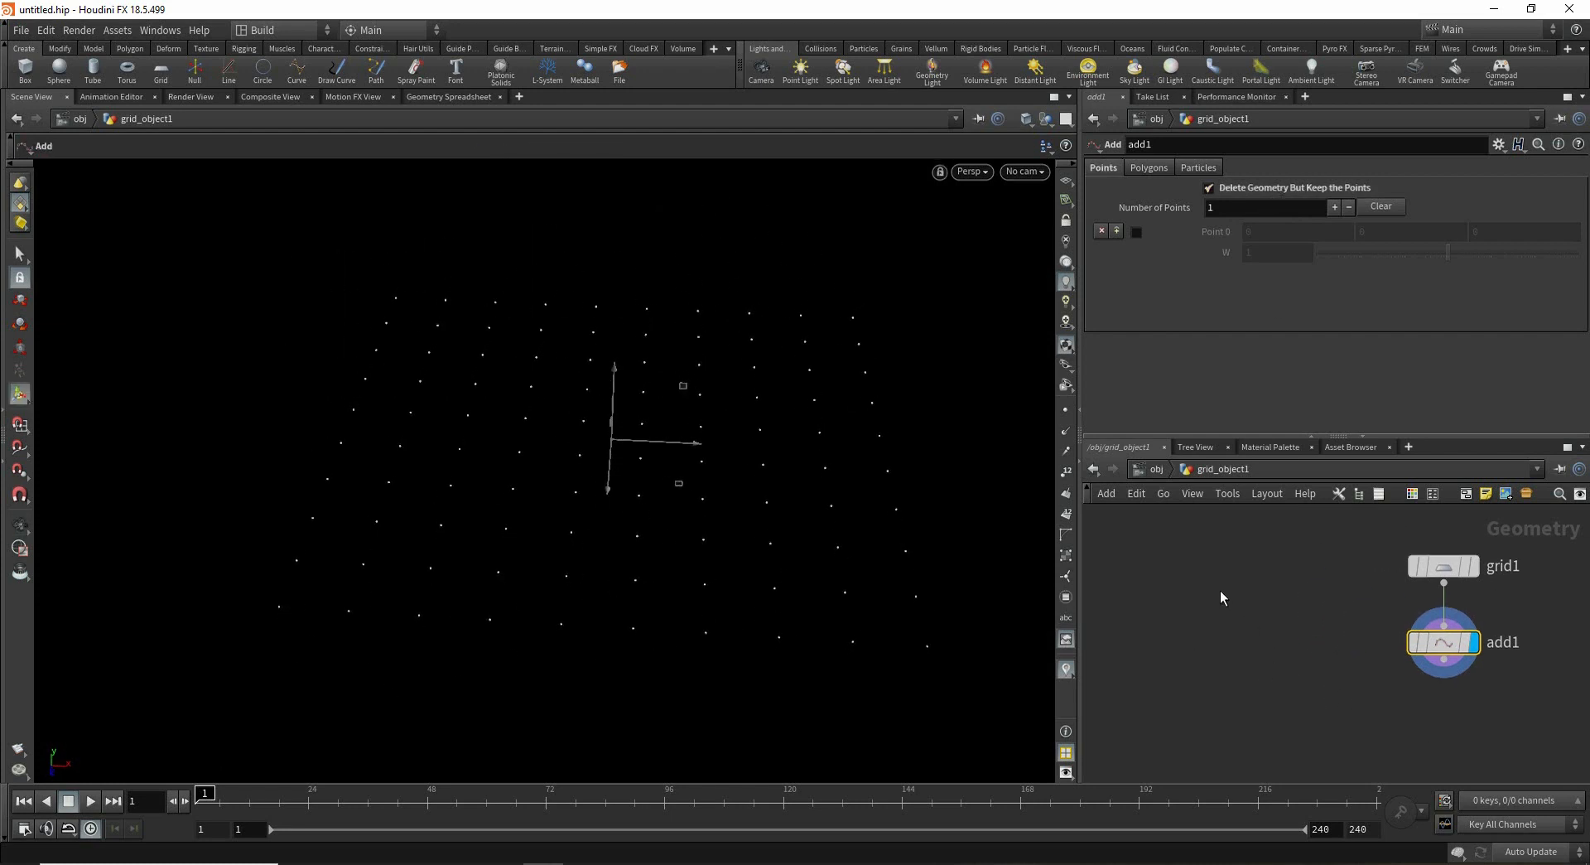
key(Tab)
mouse_move(1232, 591)
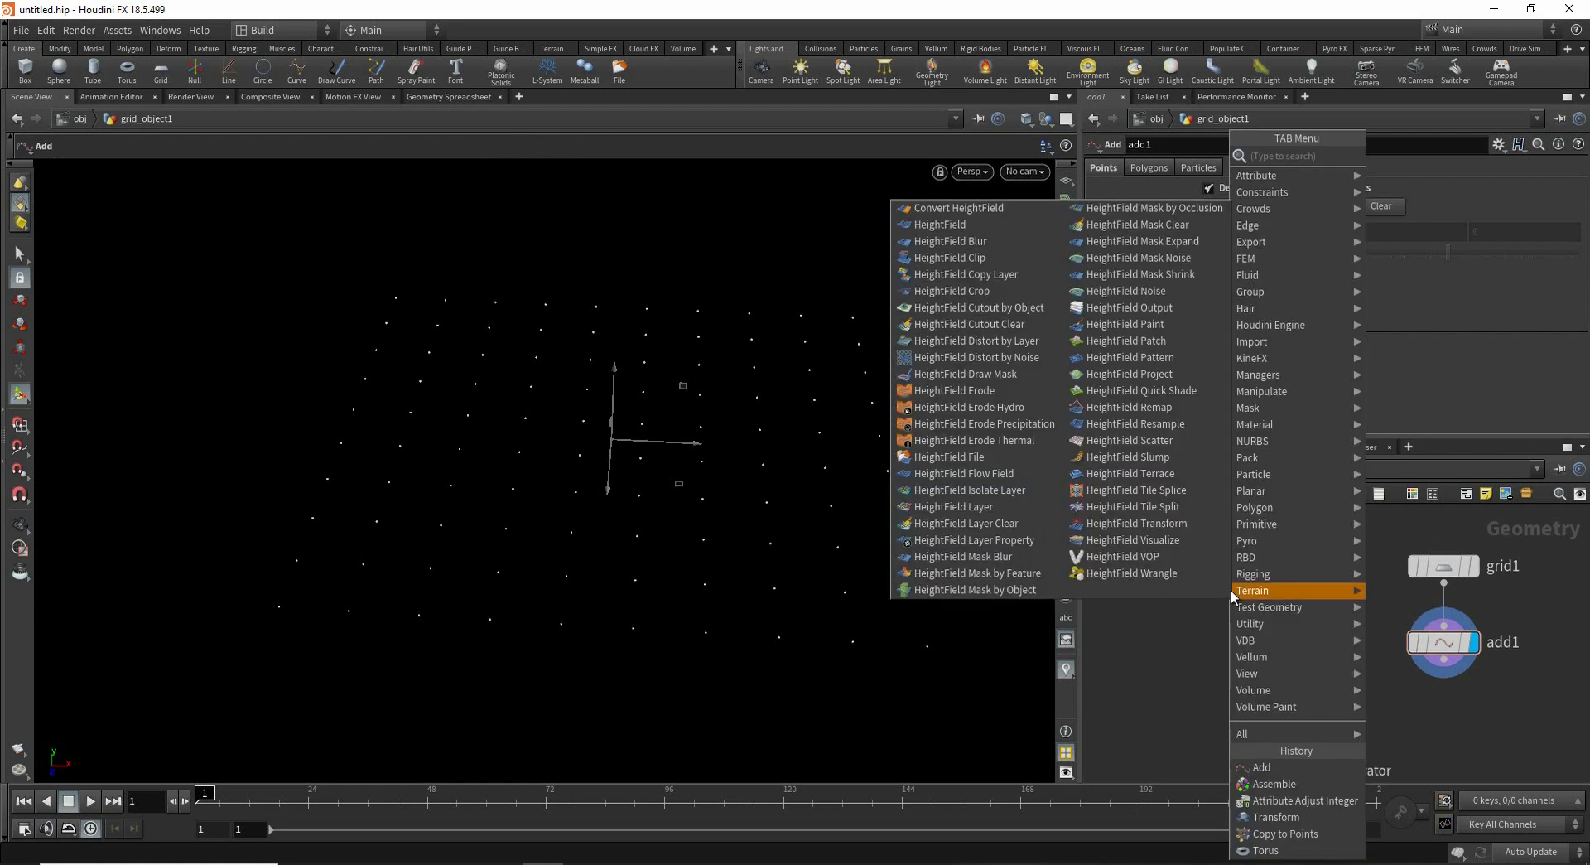
text(ge)
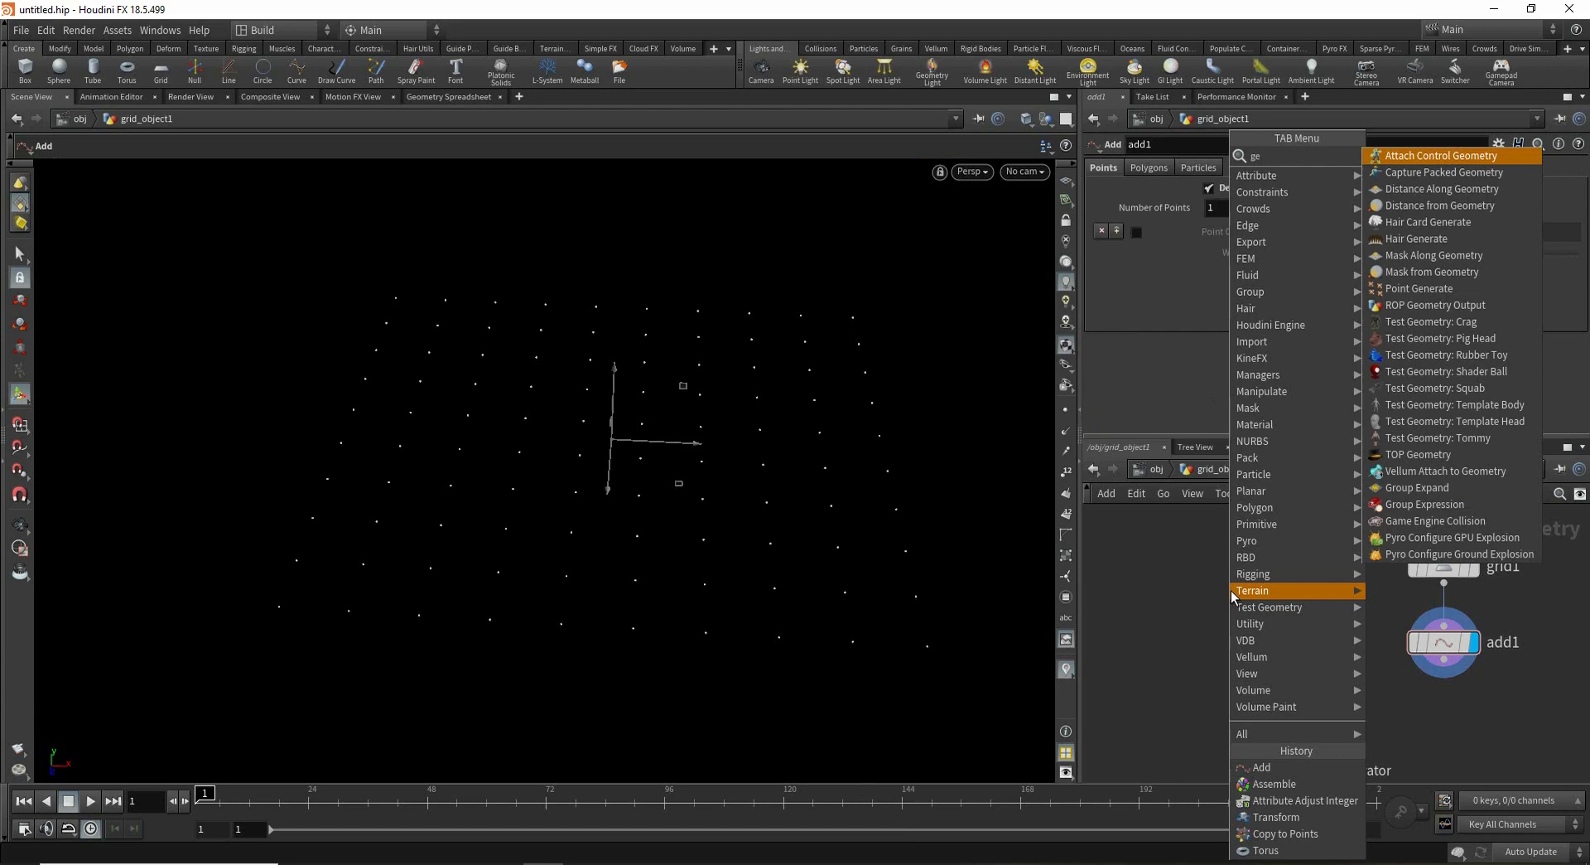
key(BackSpace)
key(BackSpace)
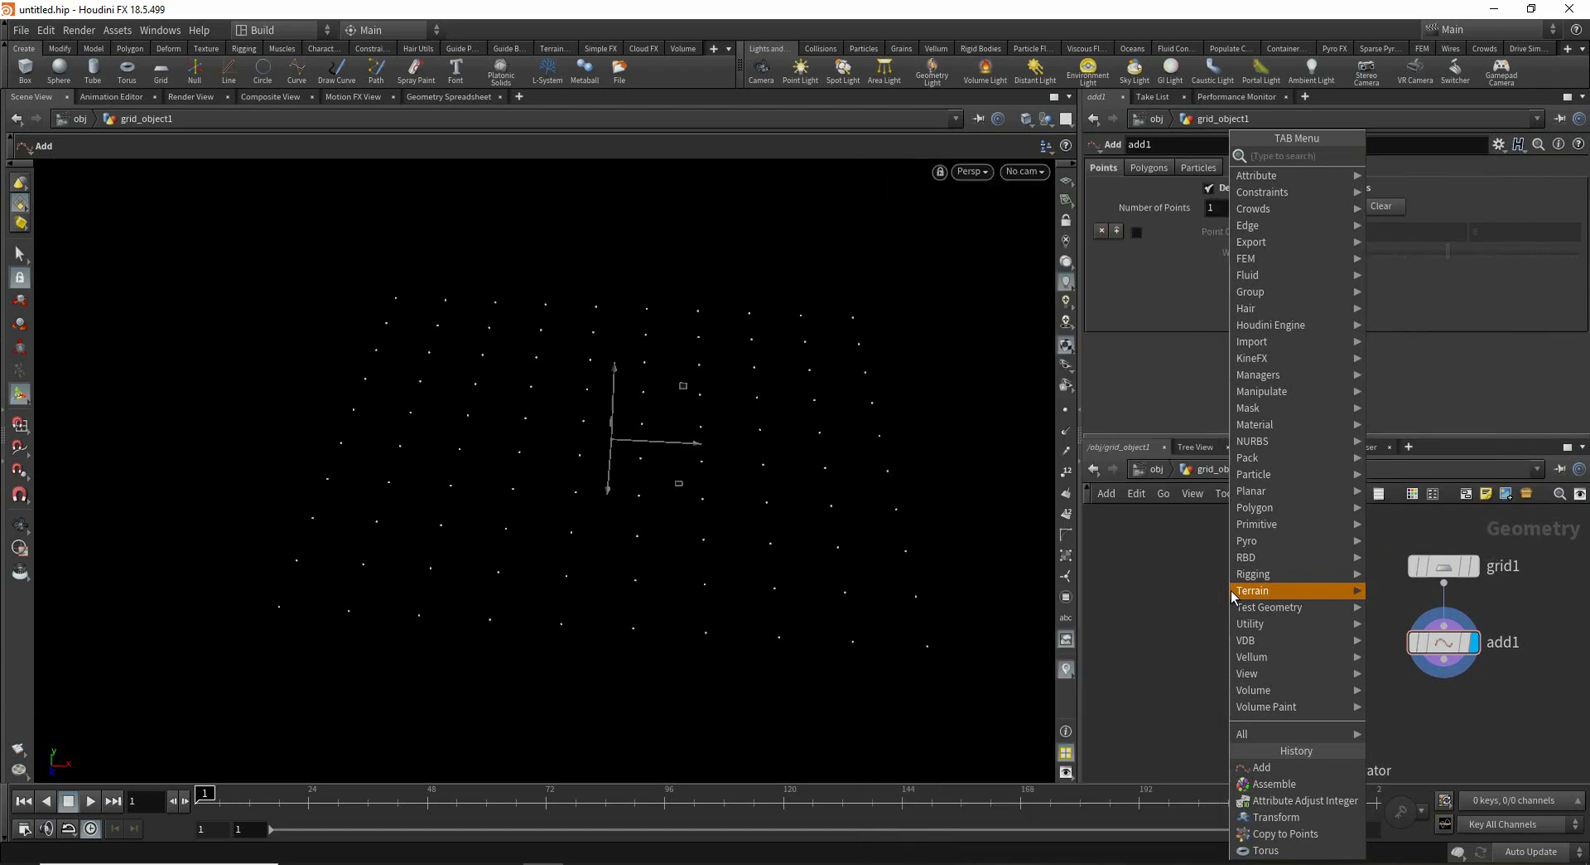
text(box)
key(Return)
click(1230, 596)
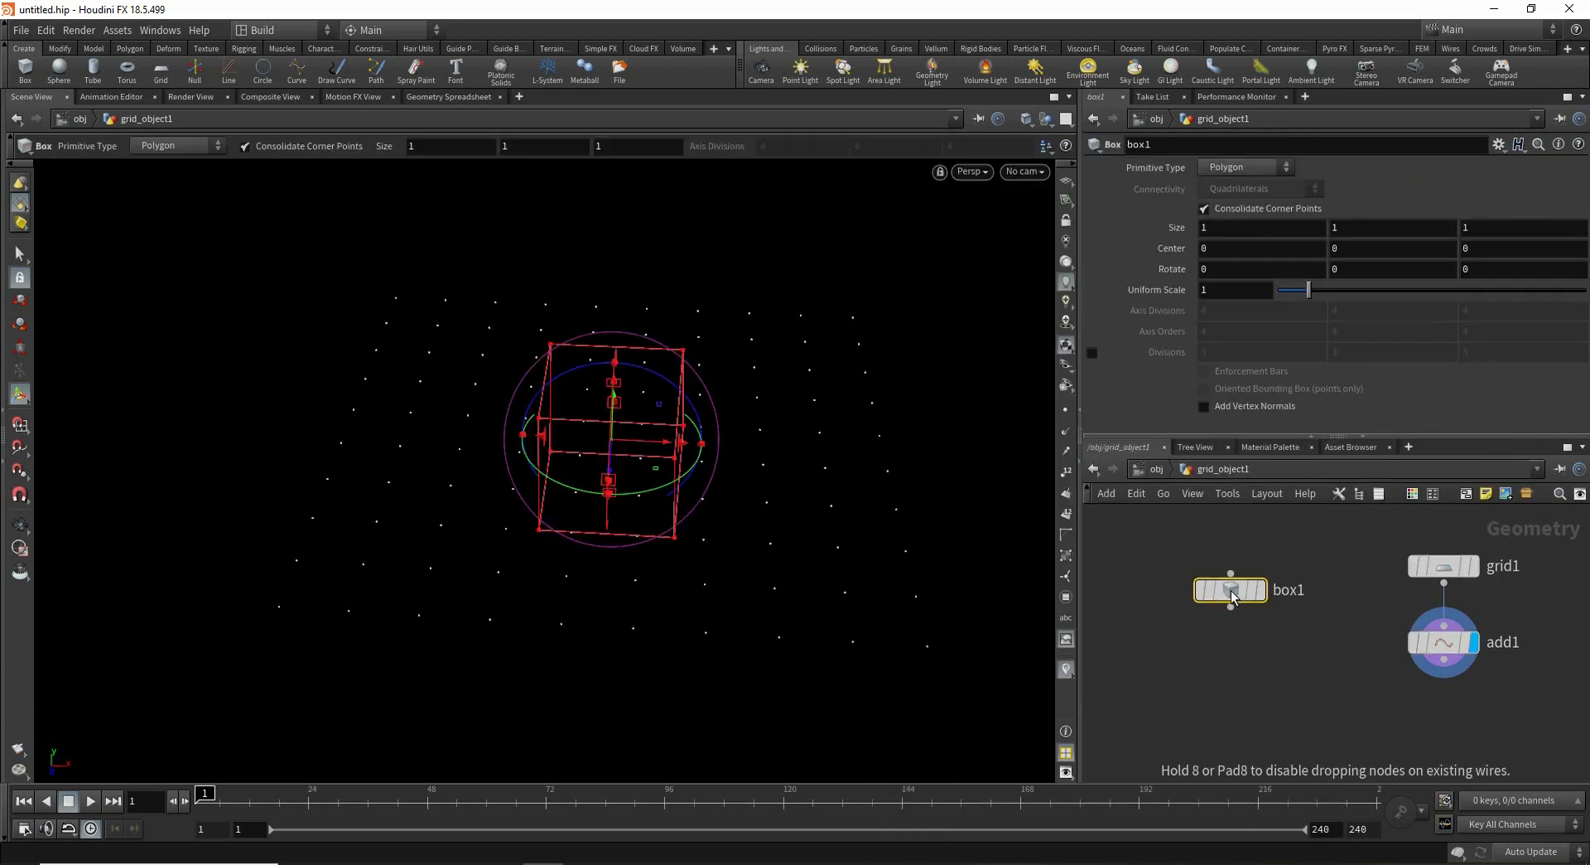
- Add a Sphere node to the network
key(Tab)
text(sph)
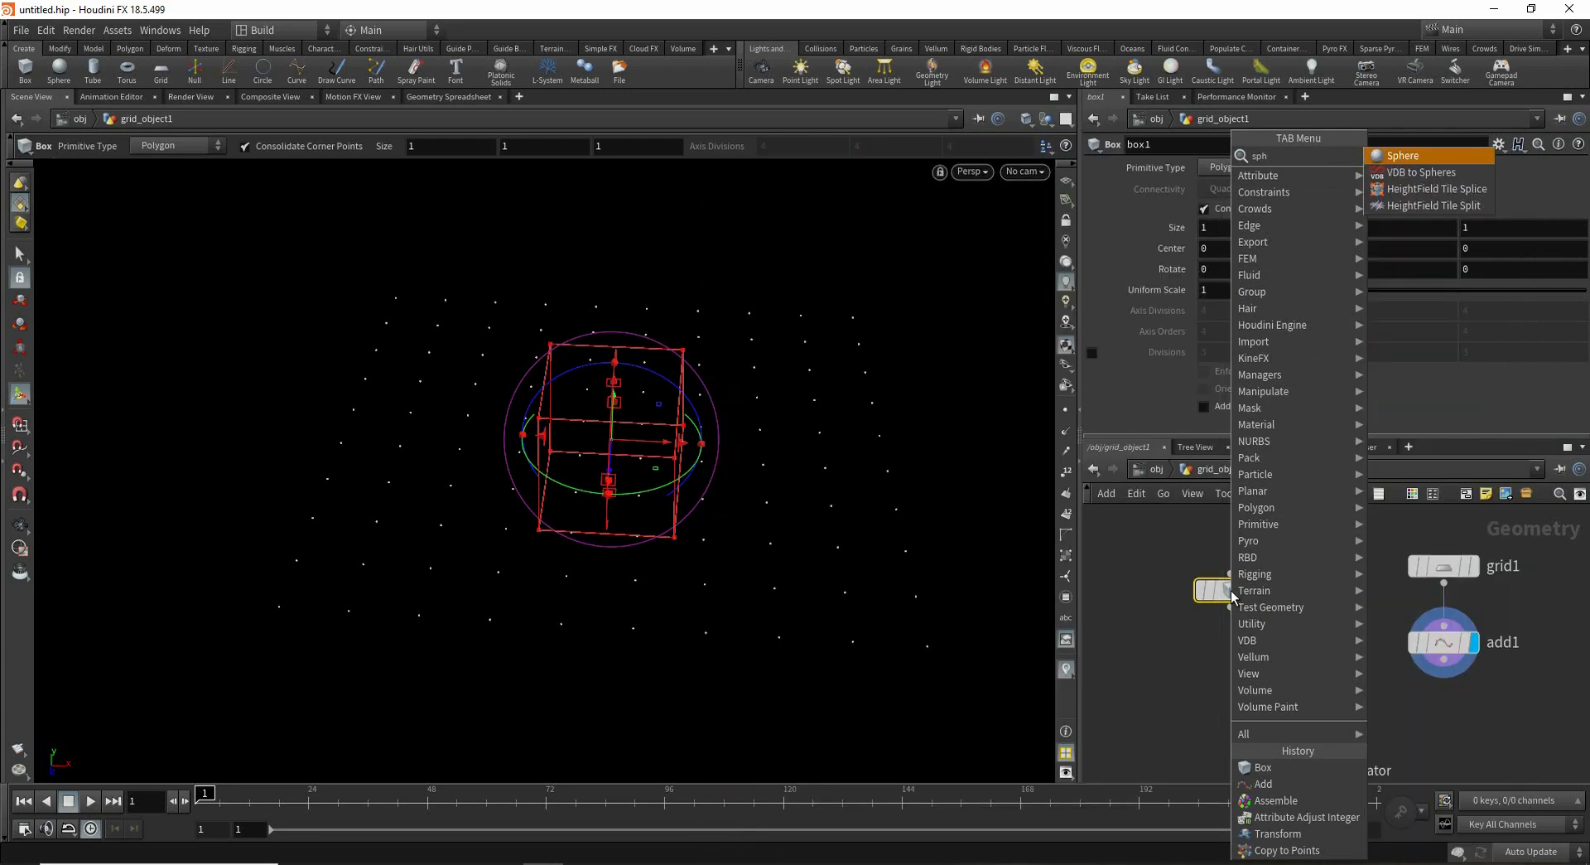
key(Return)
click(1231, 593)
- Add a Torus node to the network
key(Tab)
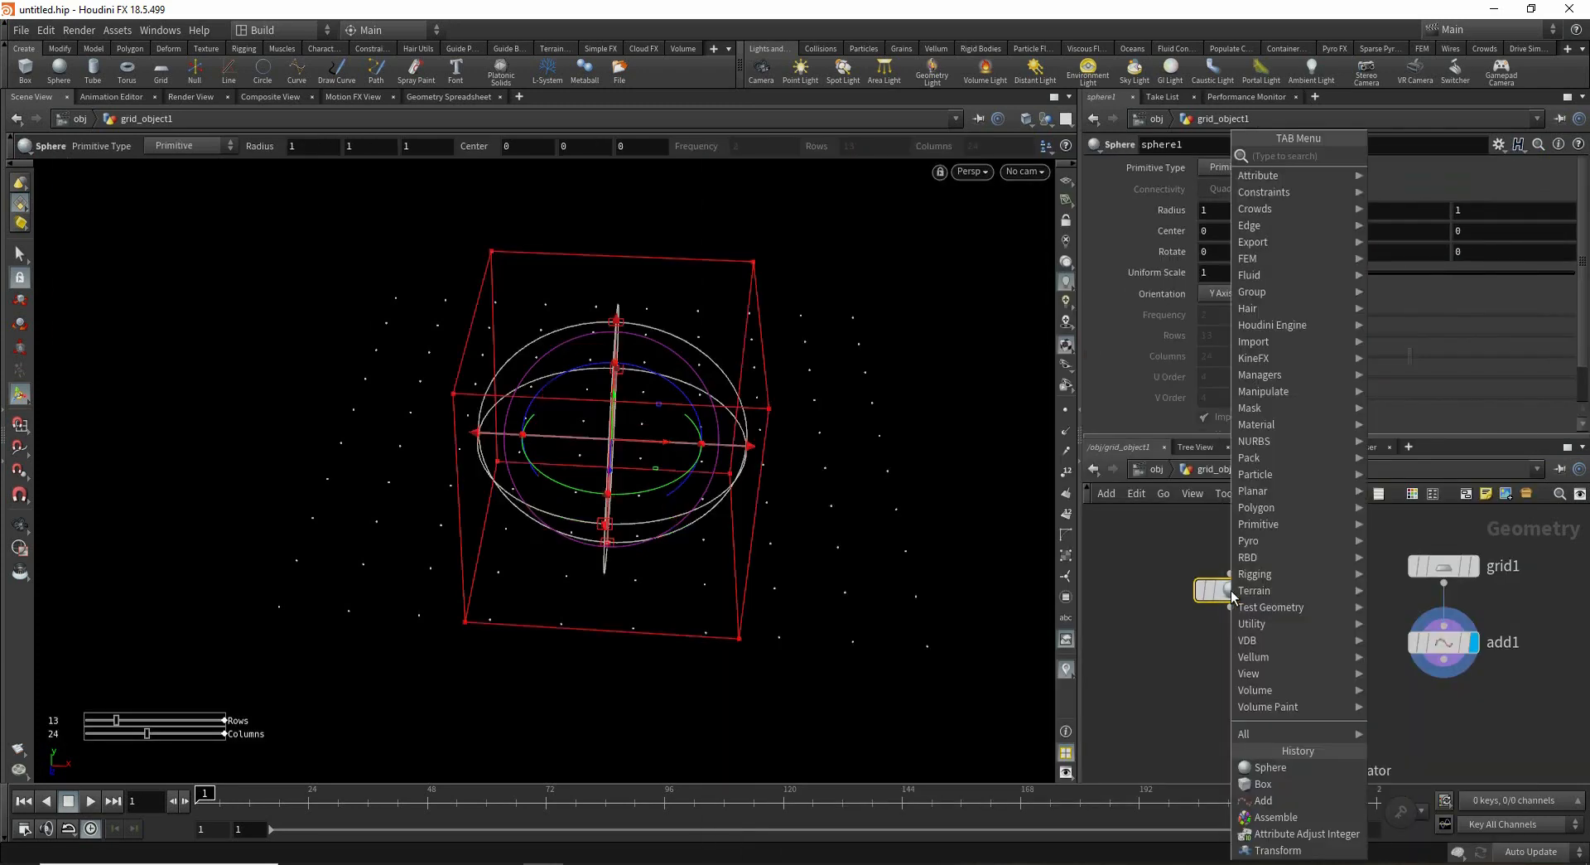
text(s)
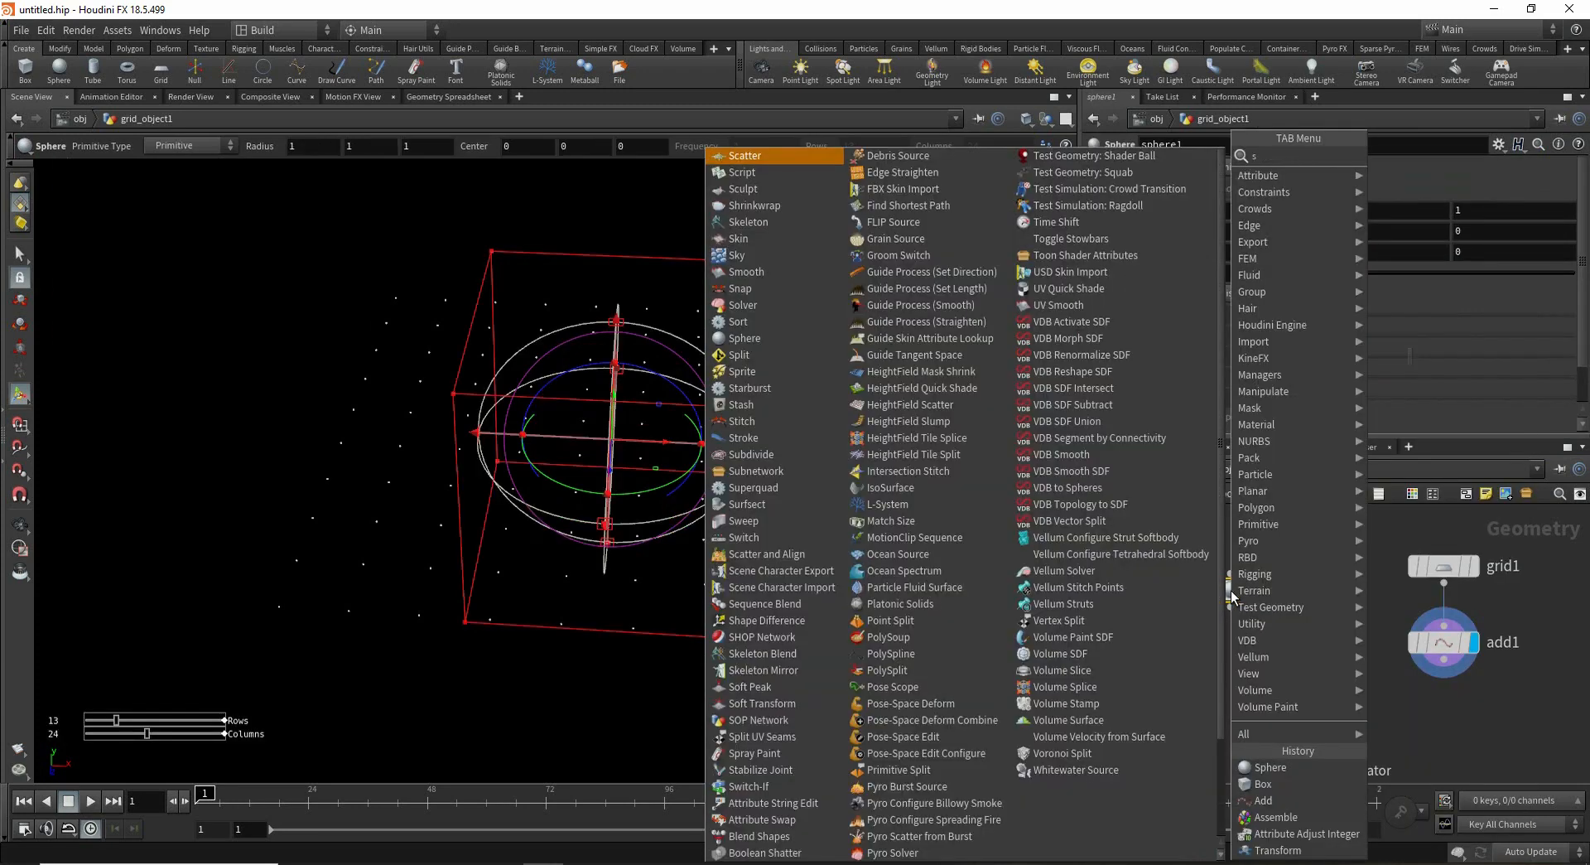
key(BackSpace)
mouse_move(1232, 592)
text(tou)
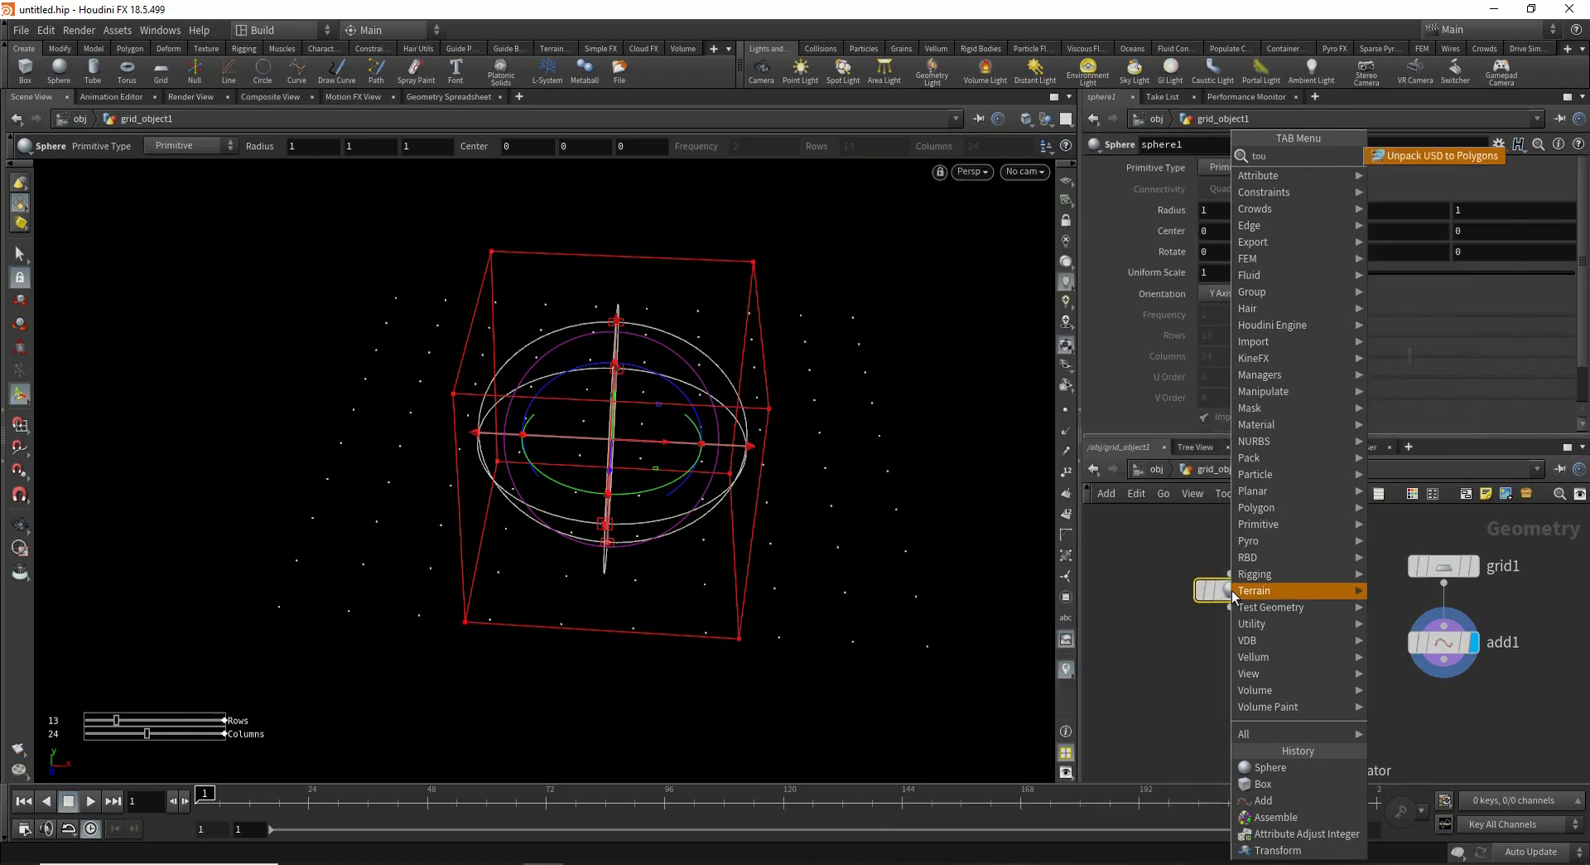
key(BackSpace)
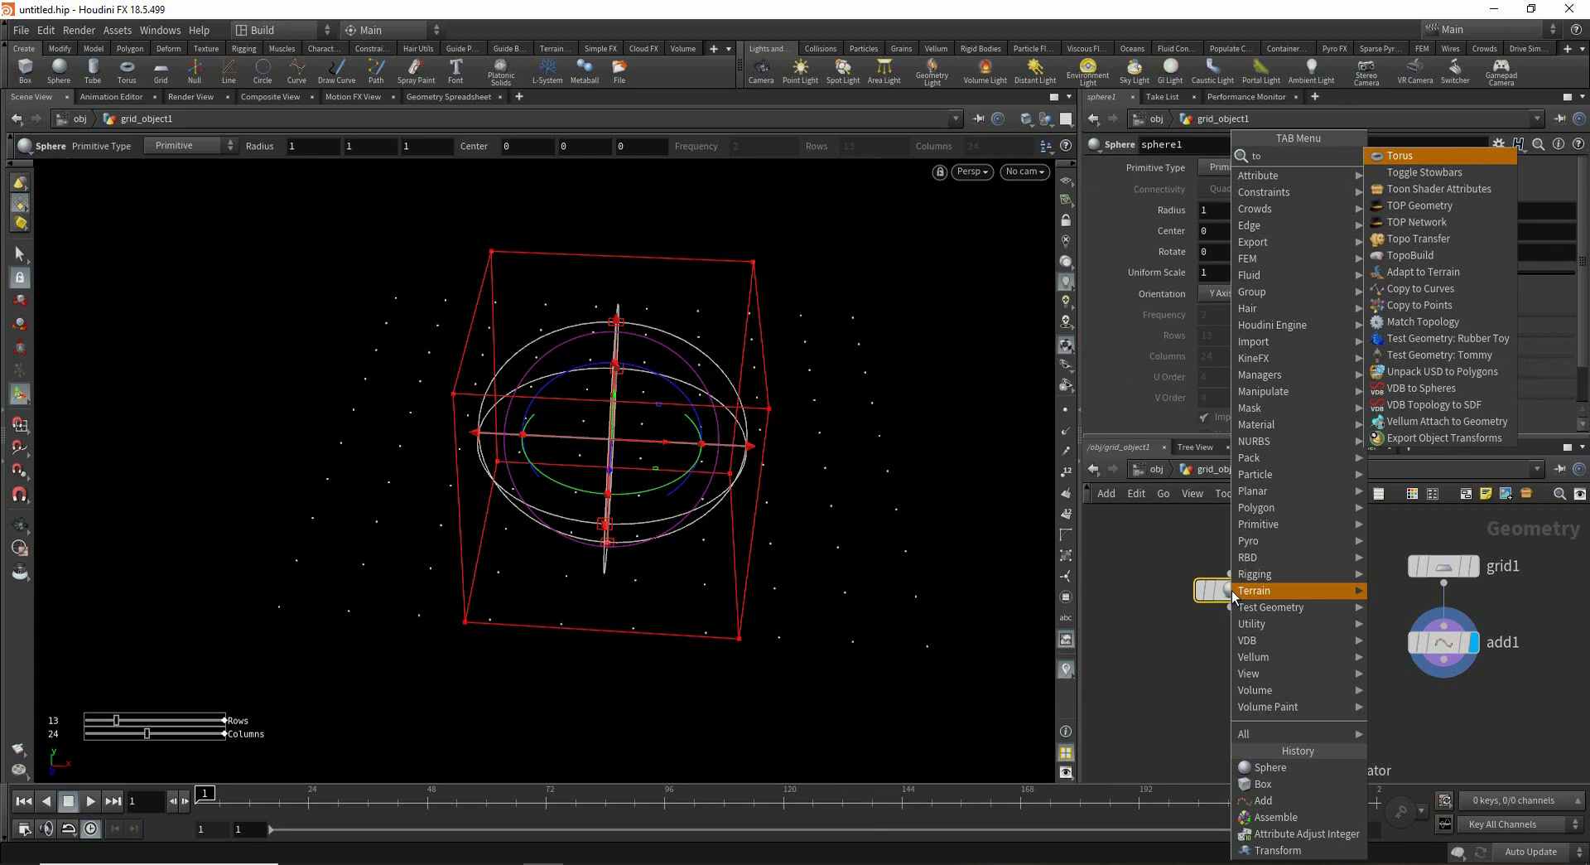
key(Return)
click(1231, 590)
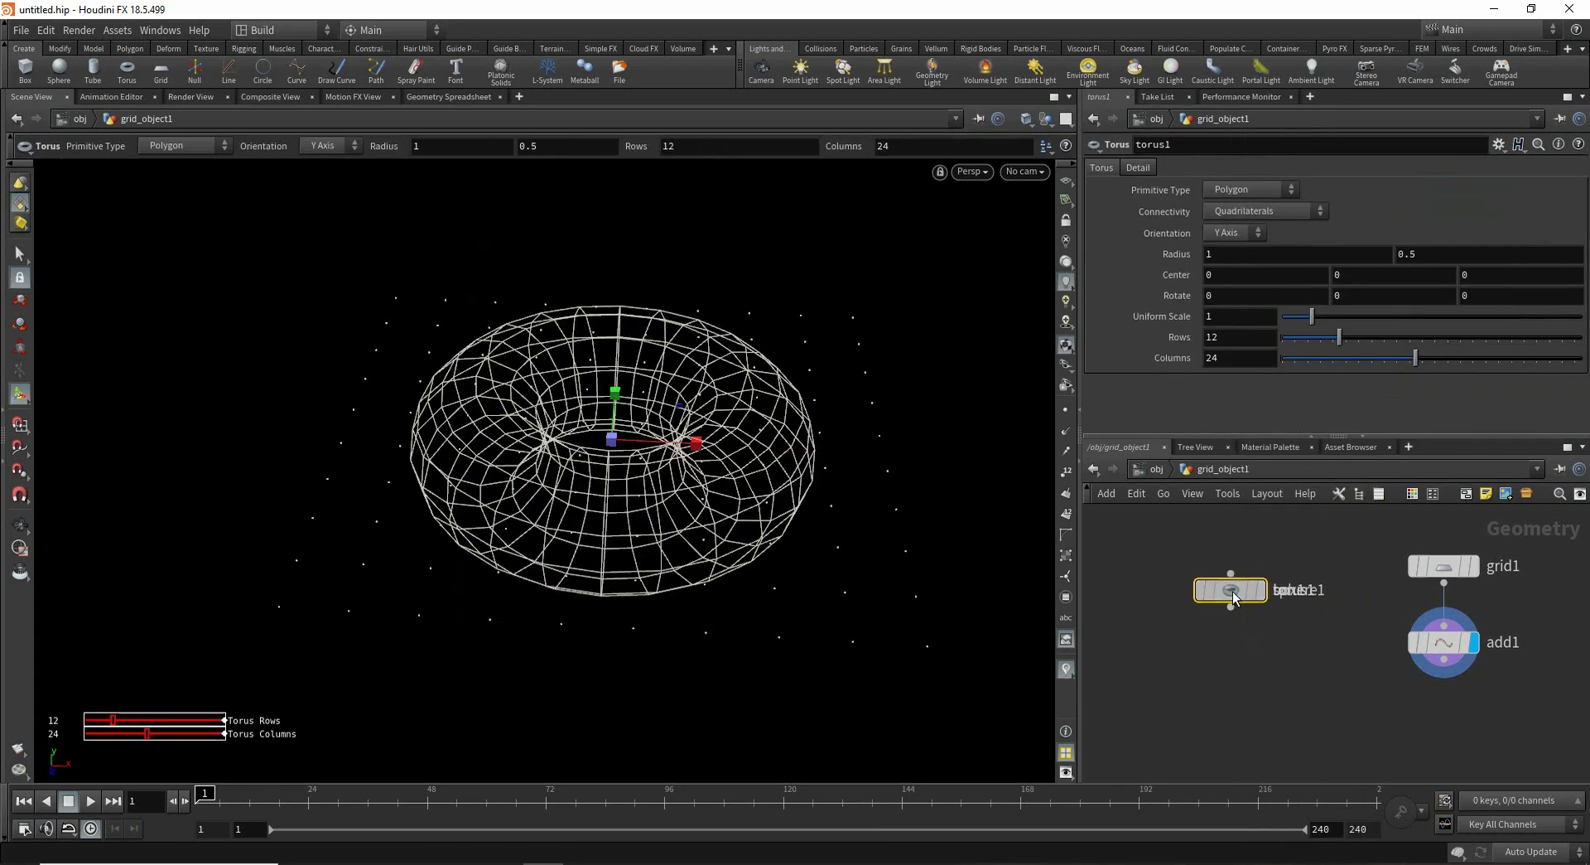
- Arrange the box, sphere and torus nodes side by side in a row
drag(1232, 590, 1309, 591)
scroll(1225, 635, down, 2)
middle_drag(1245, 638, 1273, 646)
drag(1259, 617, 1202, 618)
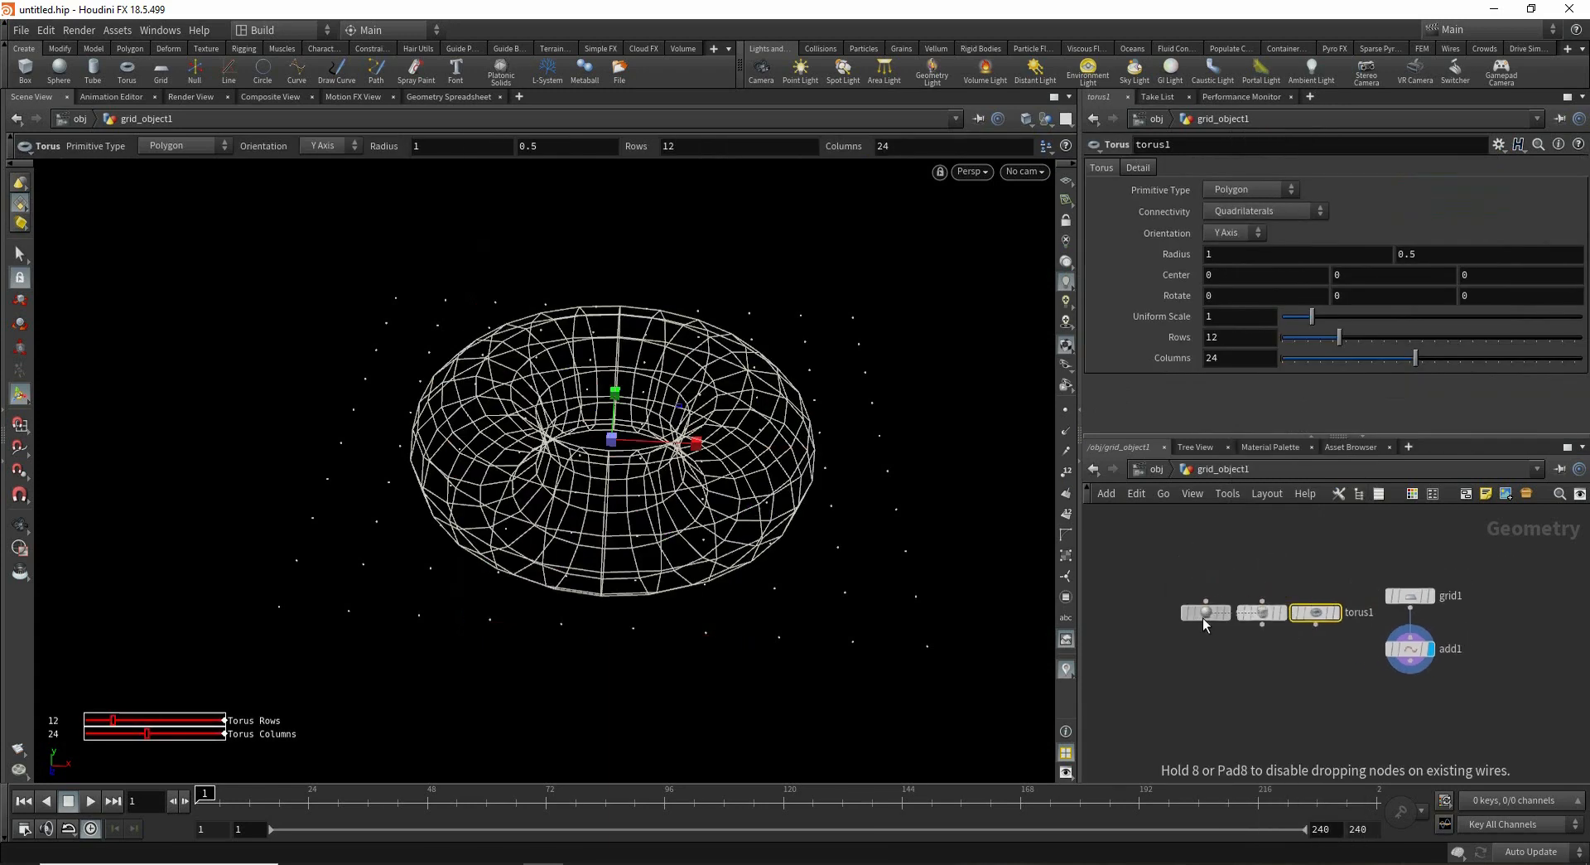
drag(1322, 663, 1194, 584)
middle_drag(1260, 664, 1207, 648)
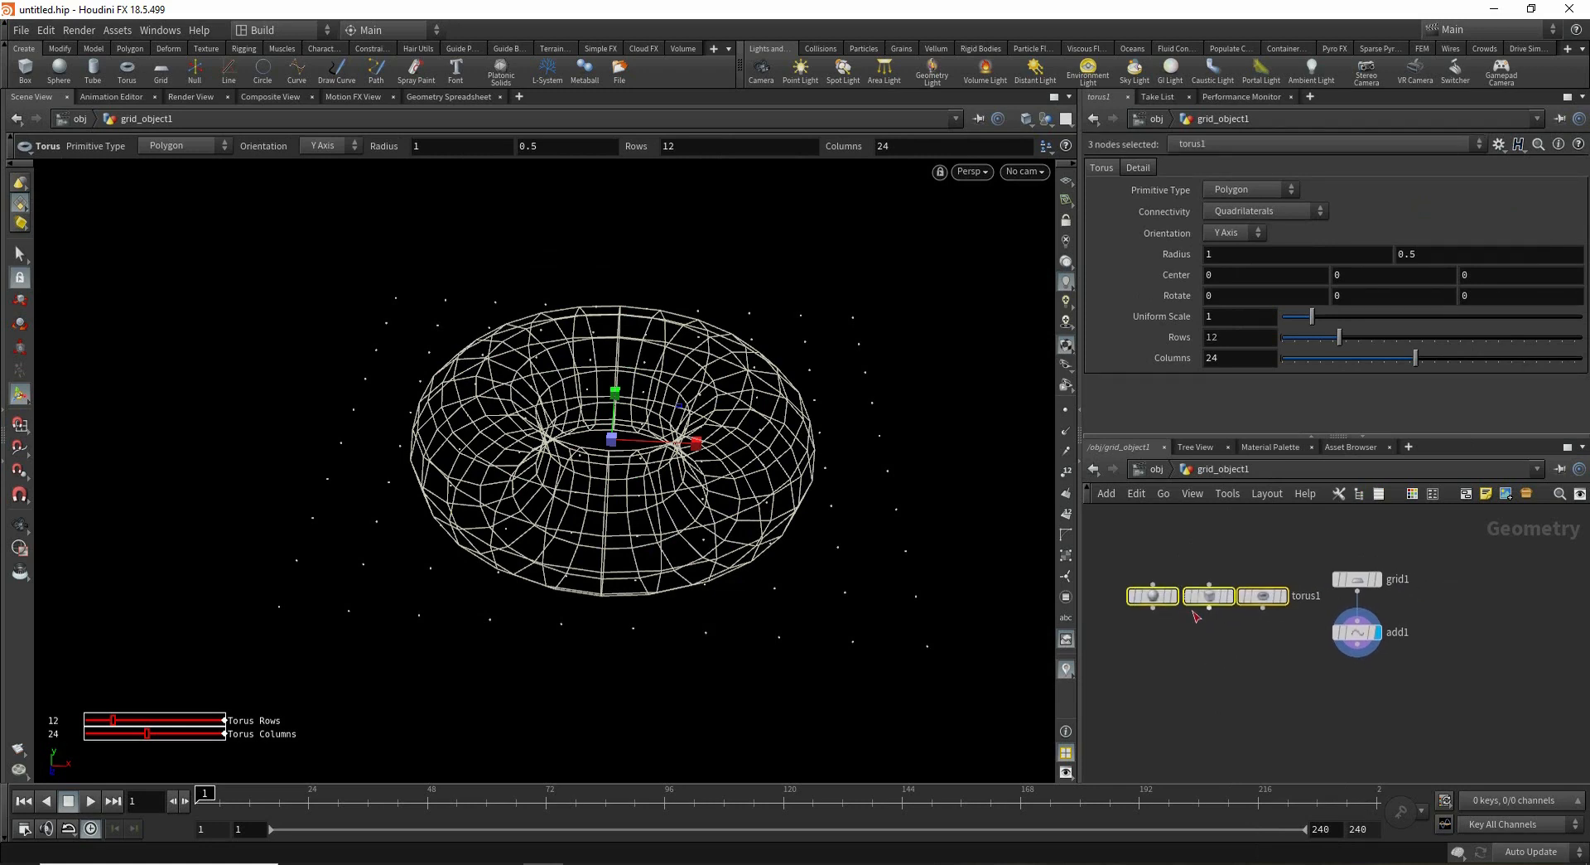
mouse_move(1213, 615)
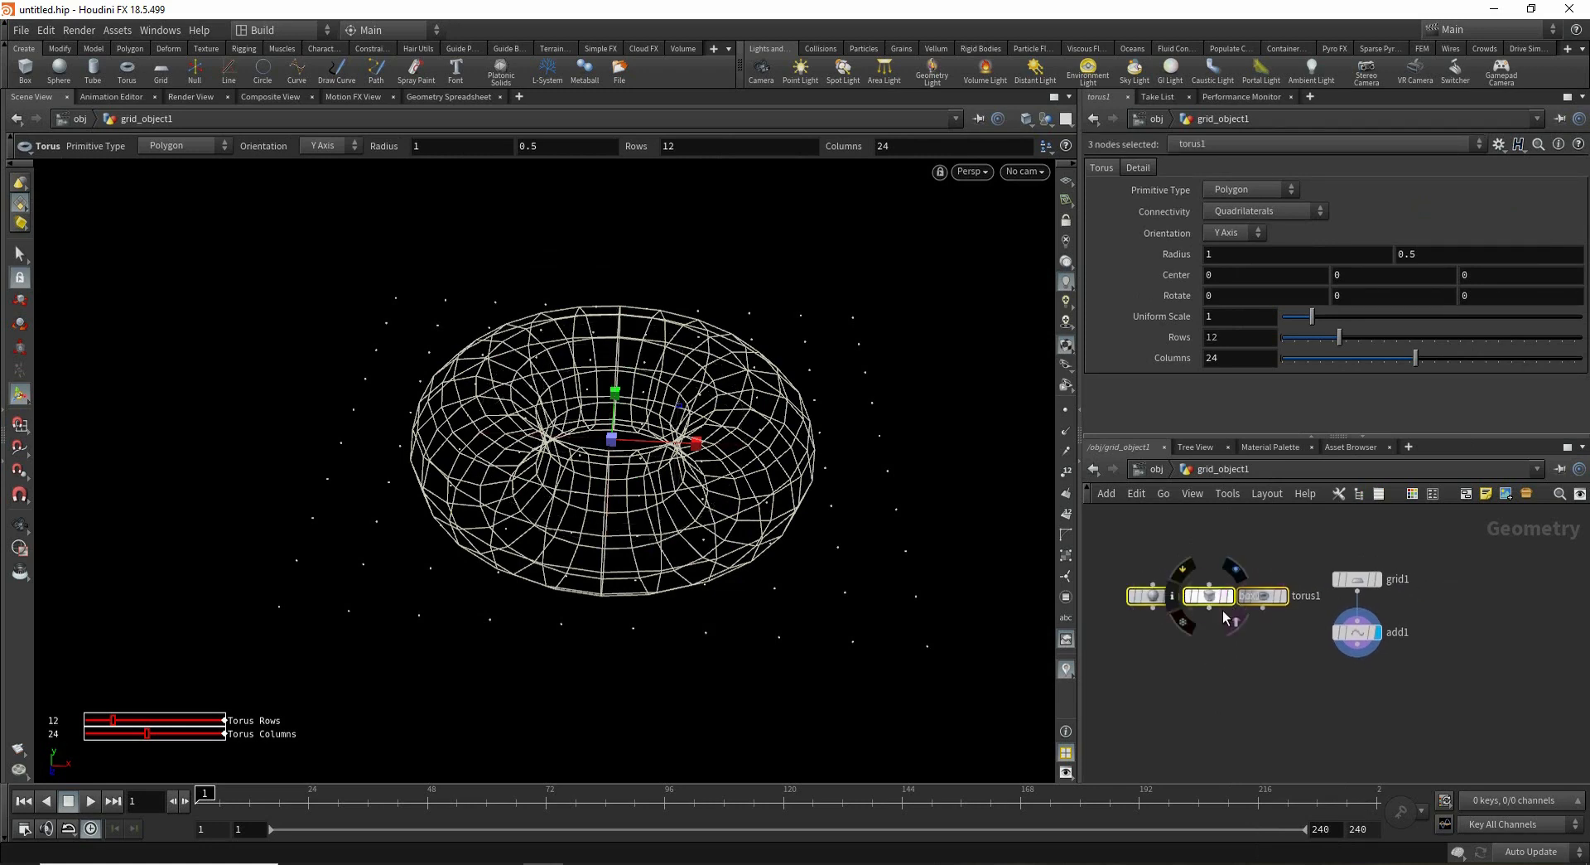
drag(1249, 599, 1216, 591)
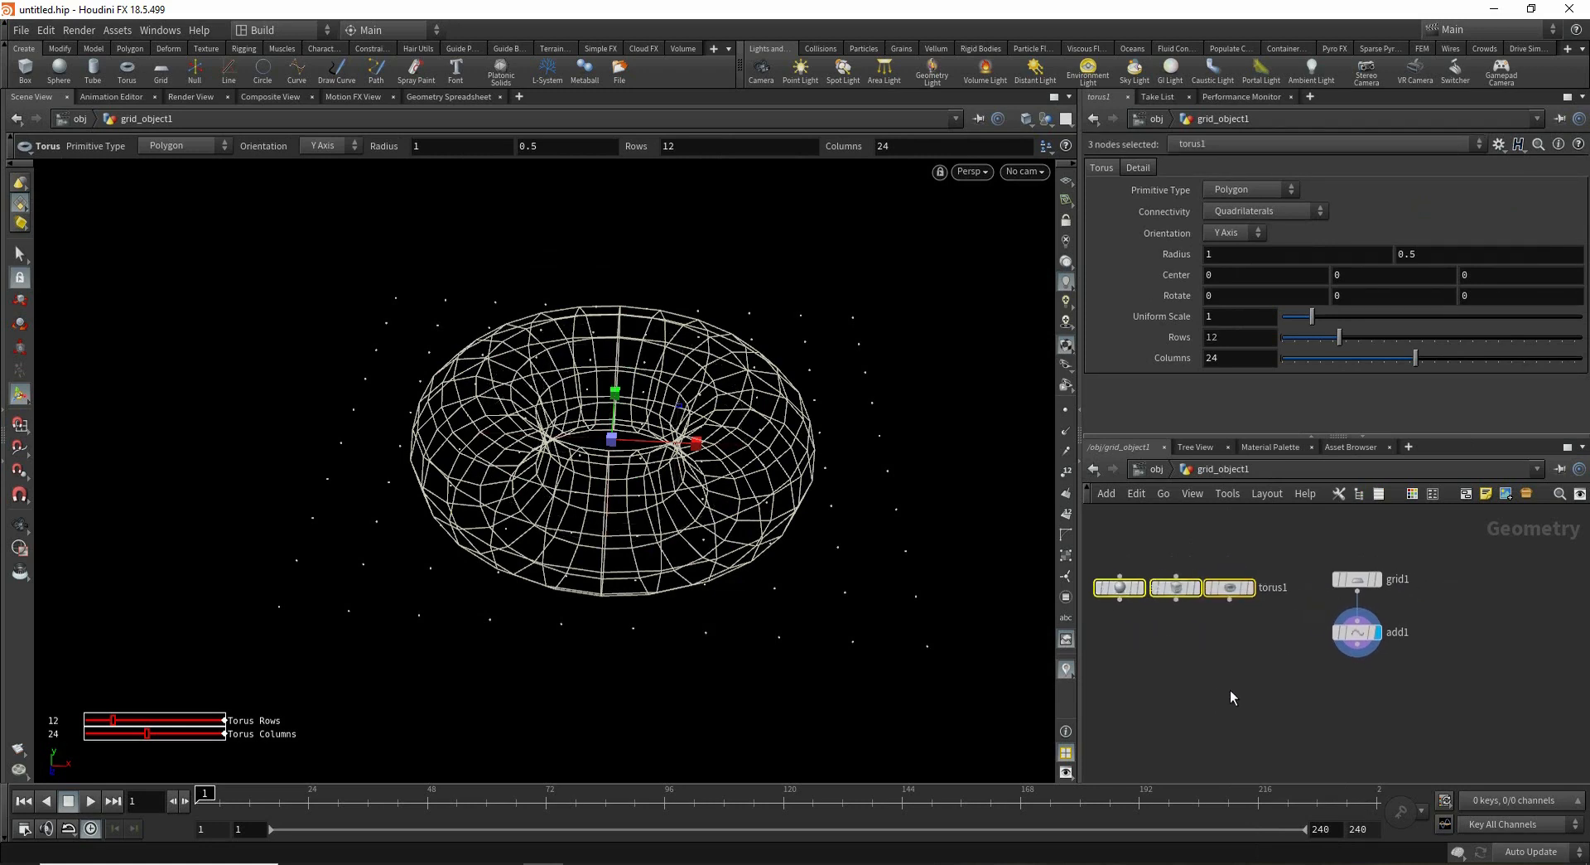
middle_drag(1230, 690, 1254, 663)
- Add a Copy to Points node below the Add node
click(1360, 664)
key(Tab)
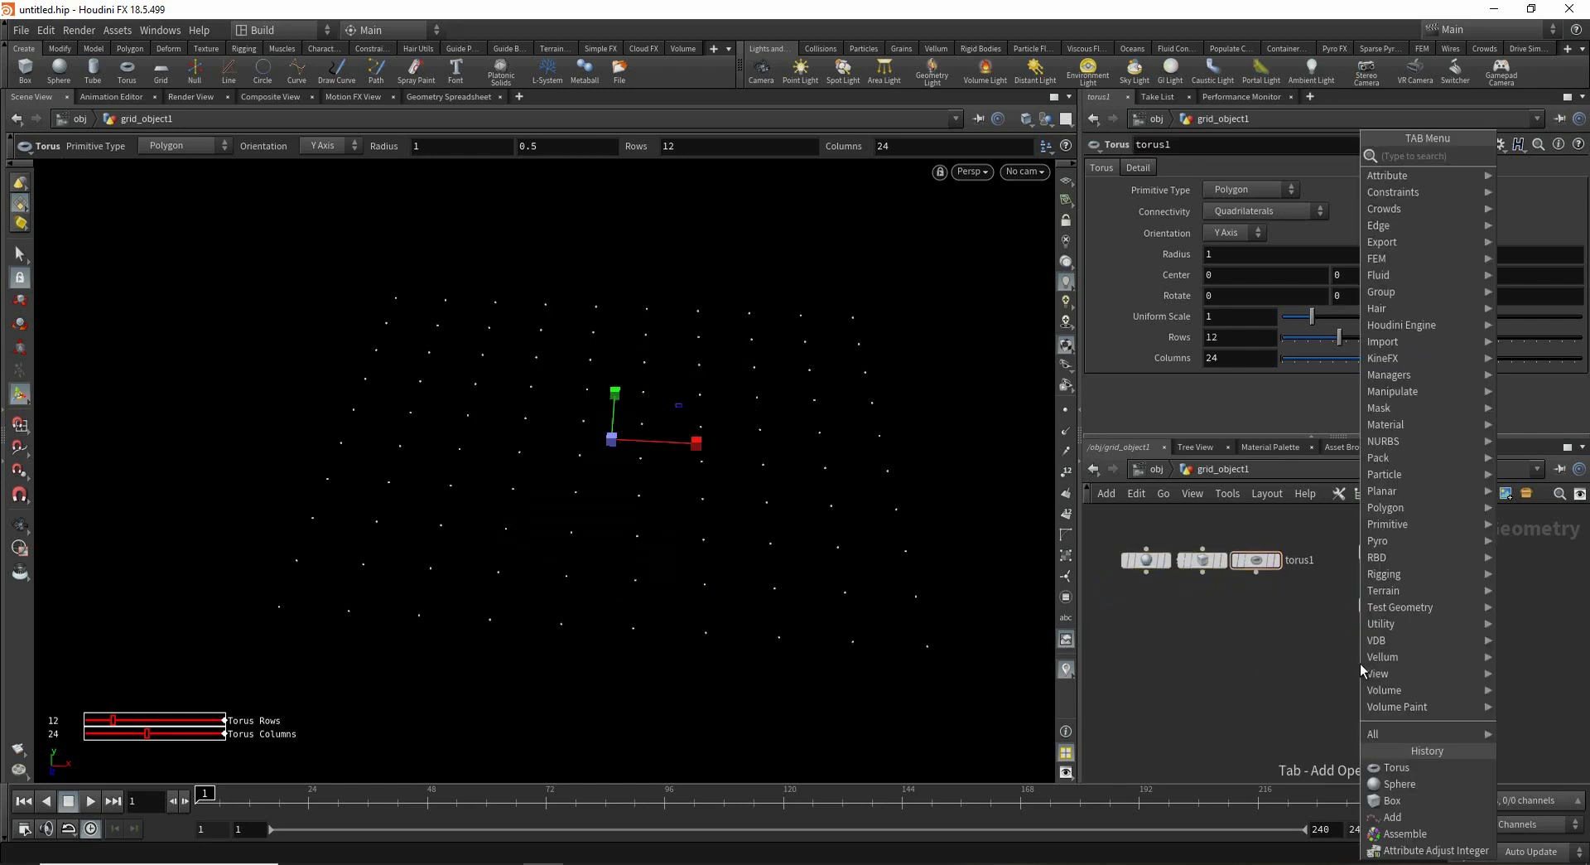
text(cop)
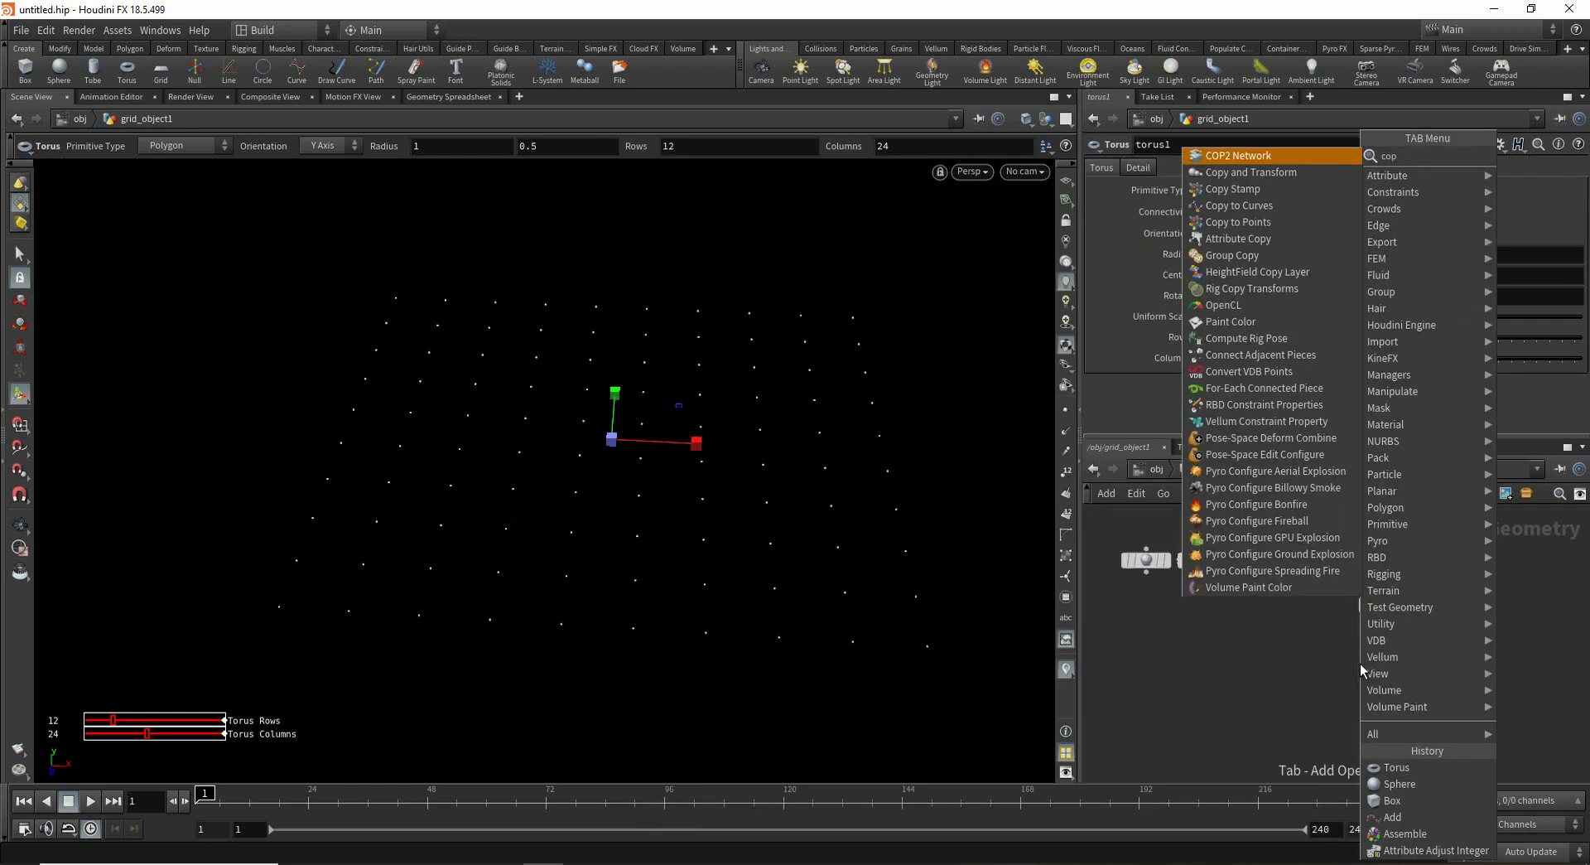
text(y)
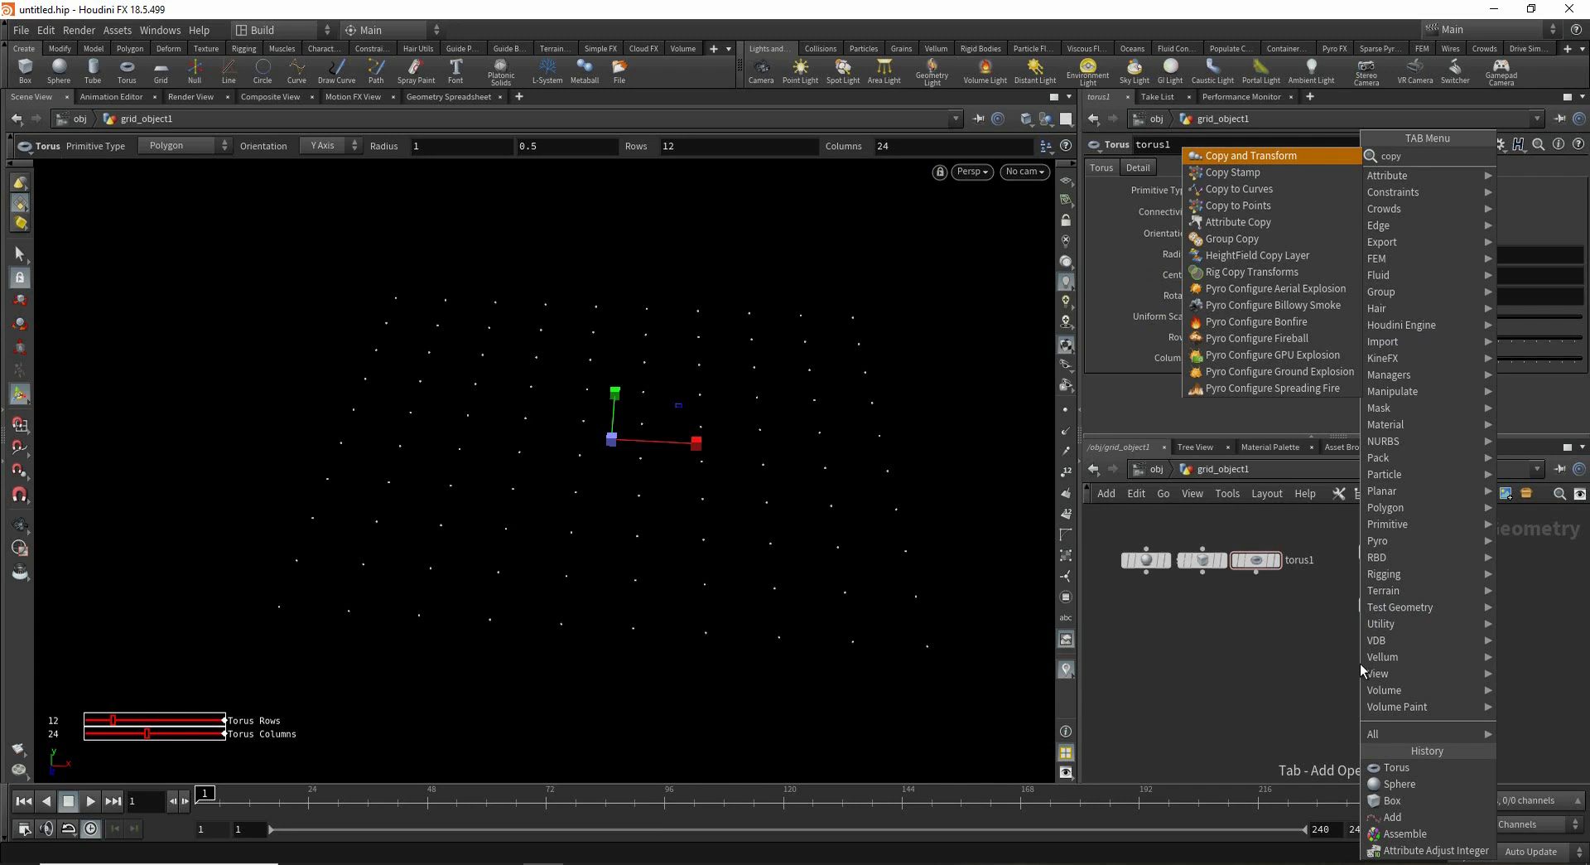
key(Down)
key(Down)
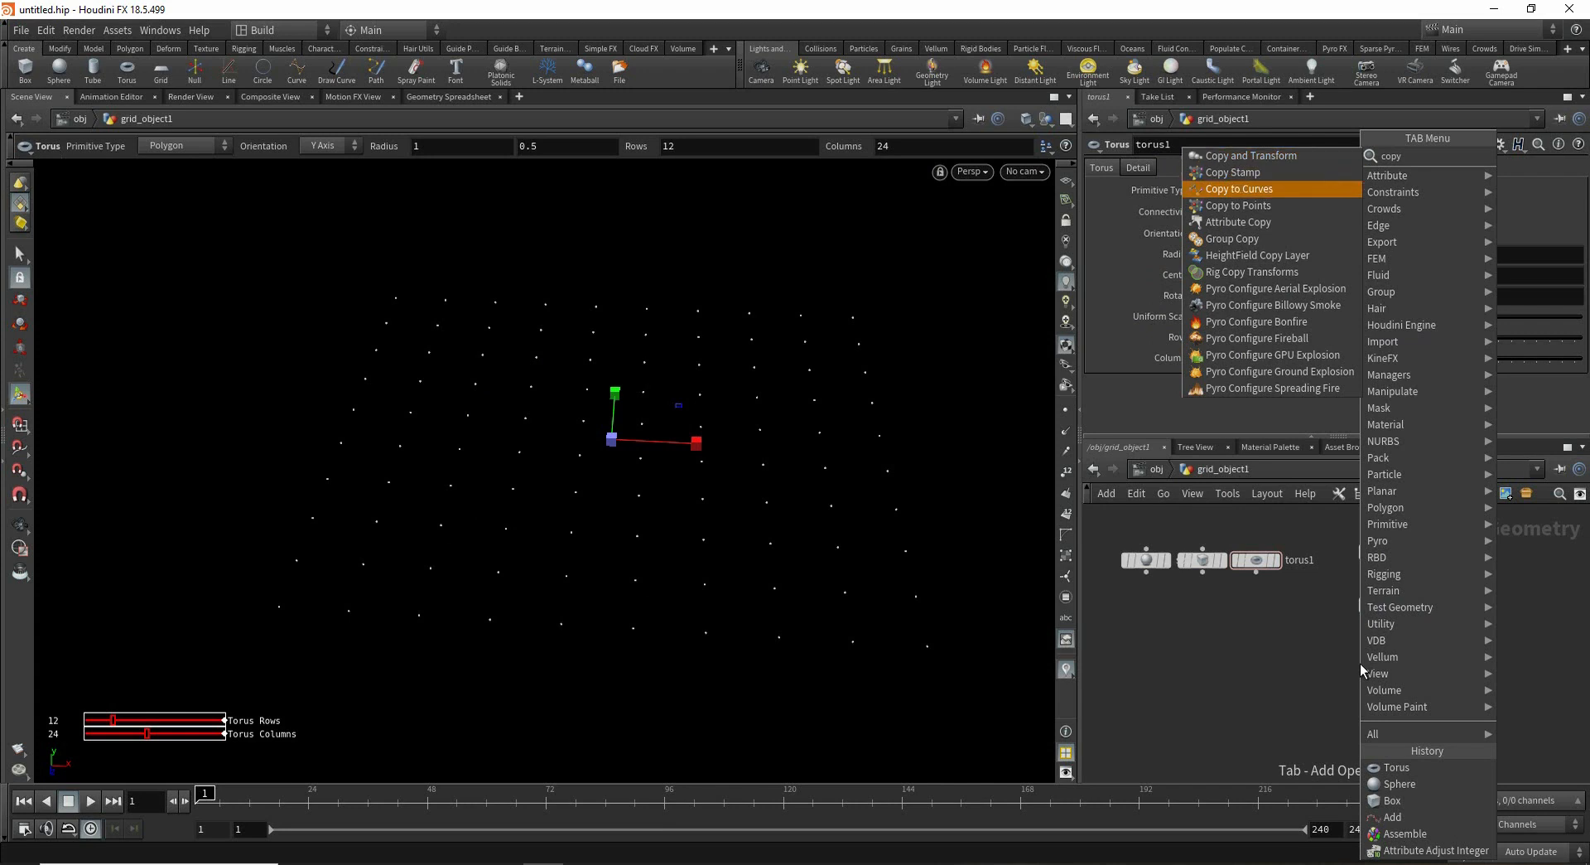
key(Down)
key(Return)
click(1360, 663)
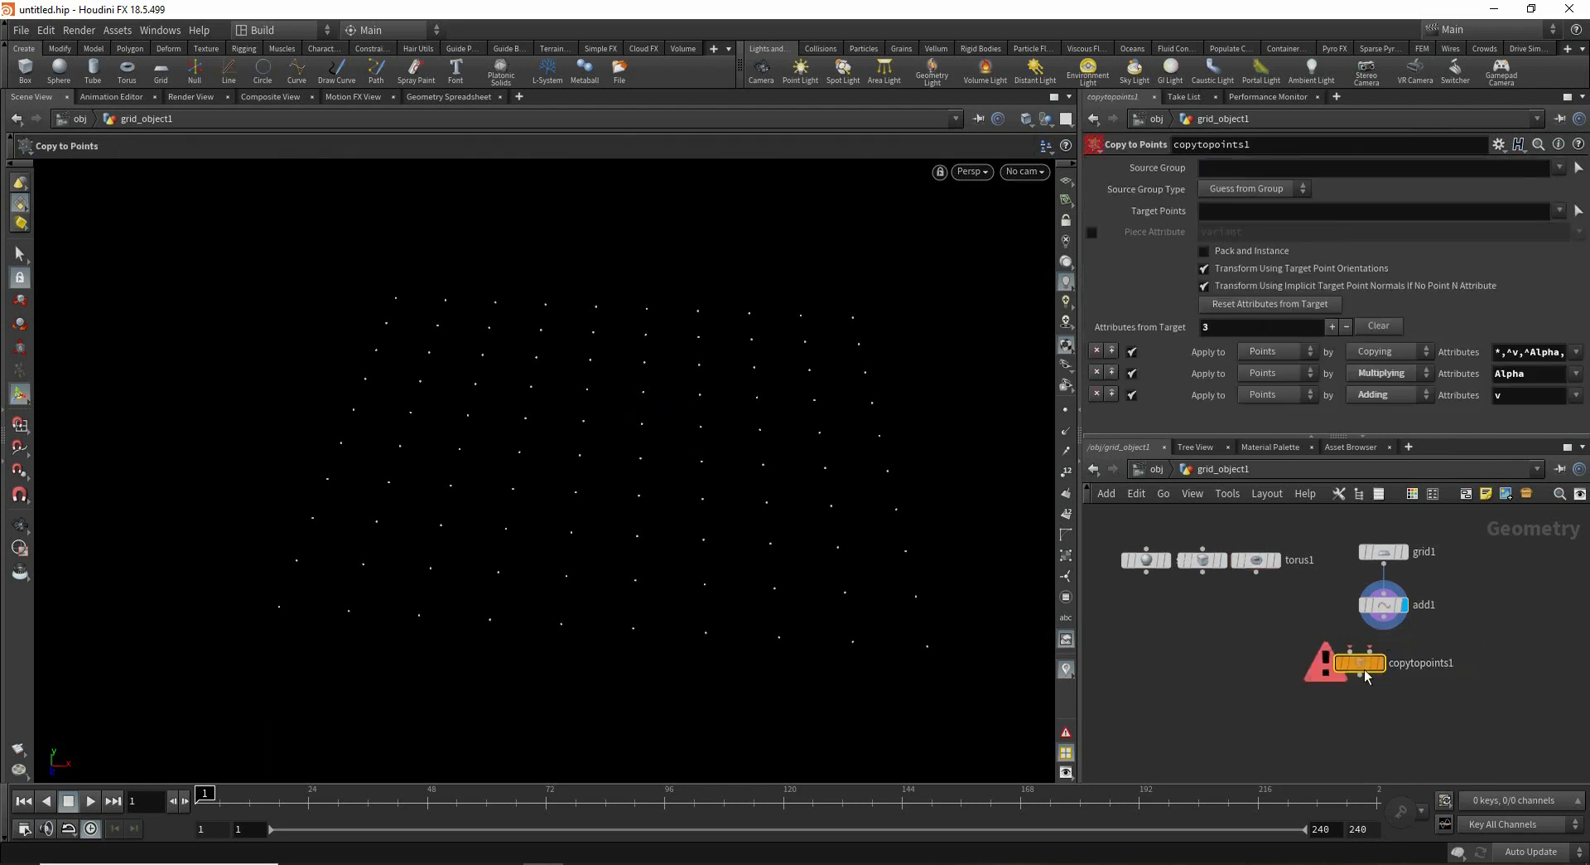
- Merge the box, sphere and torus into the Copy to Points source input and wire the Add node into its target input
drag(1364, 677, 1373, 711)
drag(1284, 607, 1204, 622)
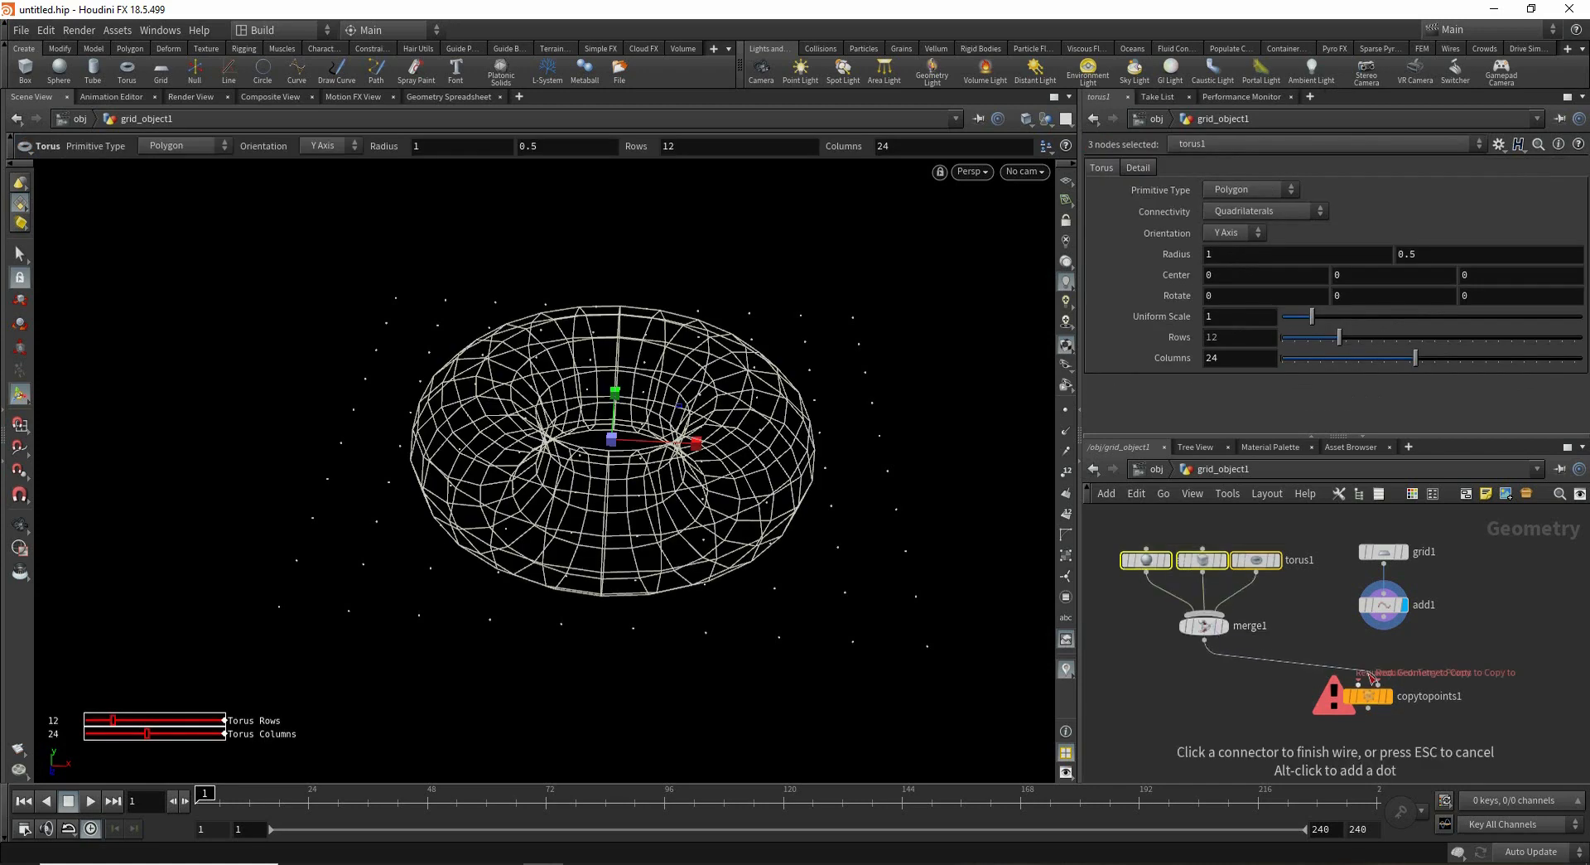
click(1358, 682)
click(1380, 684)
click(1383, 615)
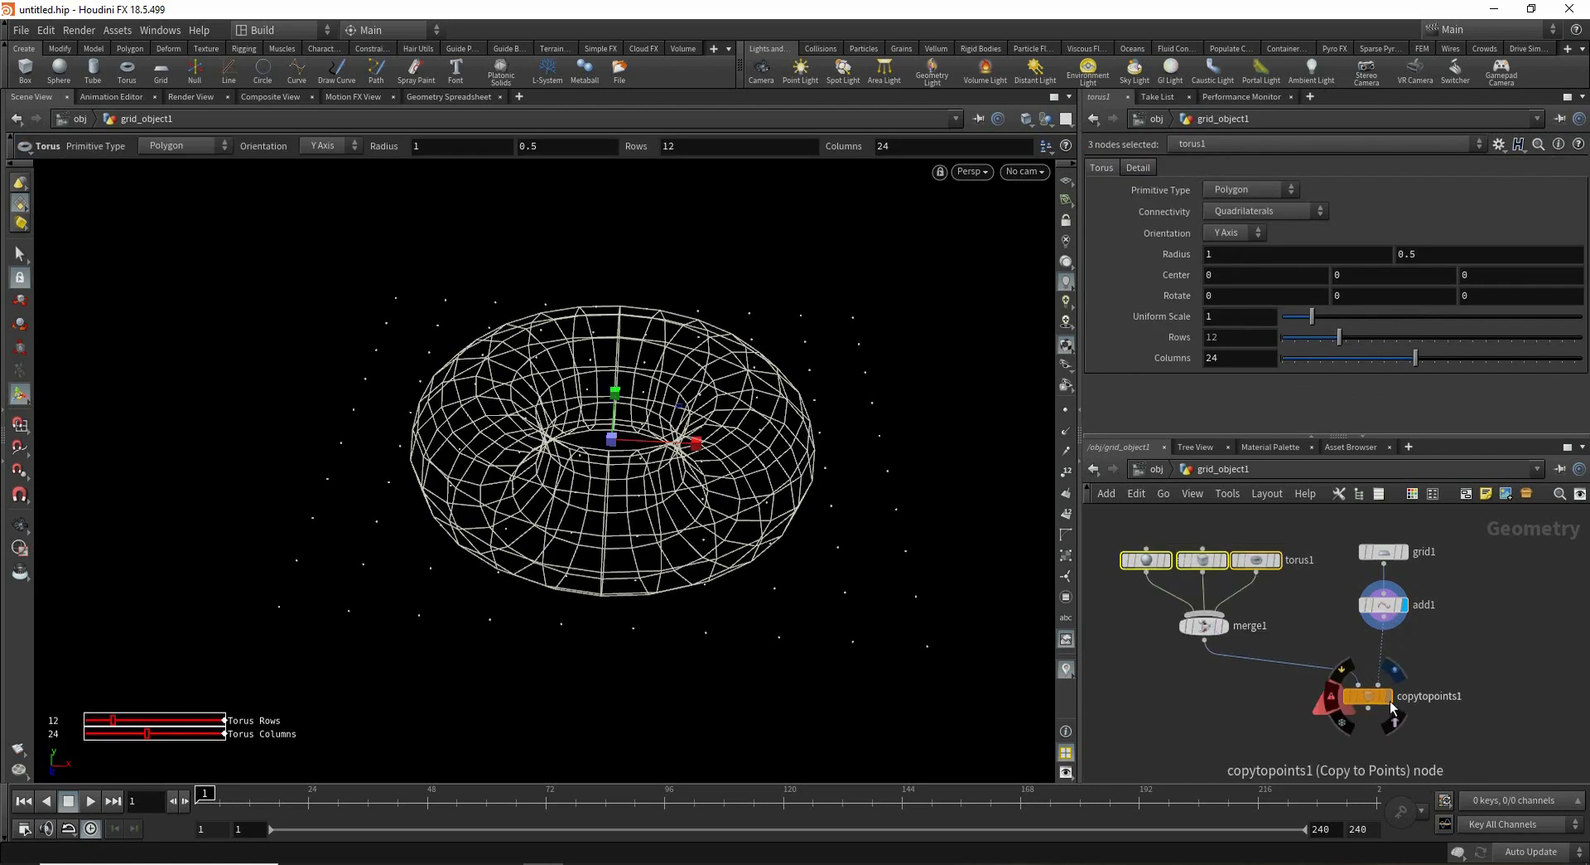
click(1371, 700)
- Insert a Transform node between the merge and Copy to Points and set its uniform scale to 0.14
alt+right_drag(831, 454, 593, 483)
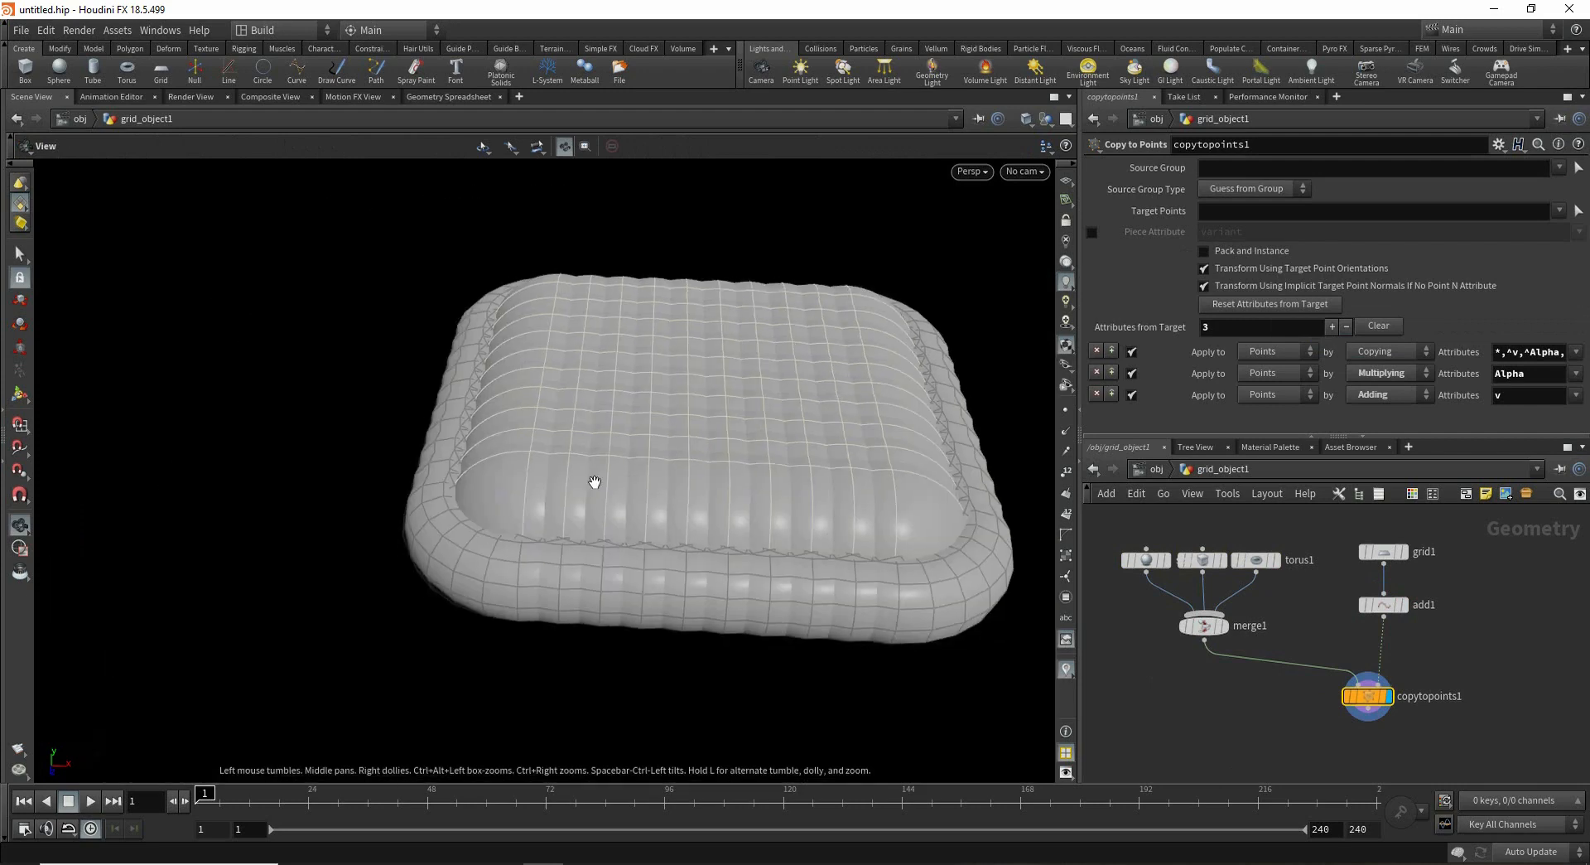
alt+drag(590, 466, 636, 512)
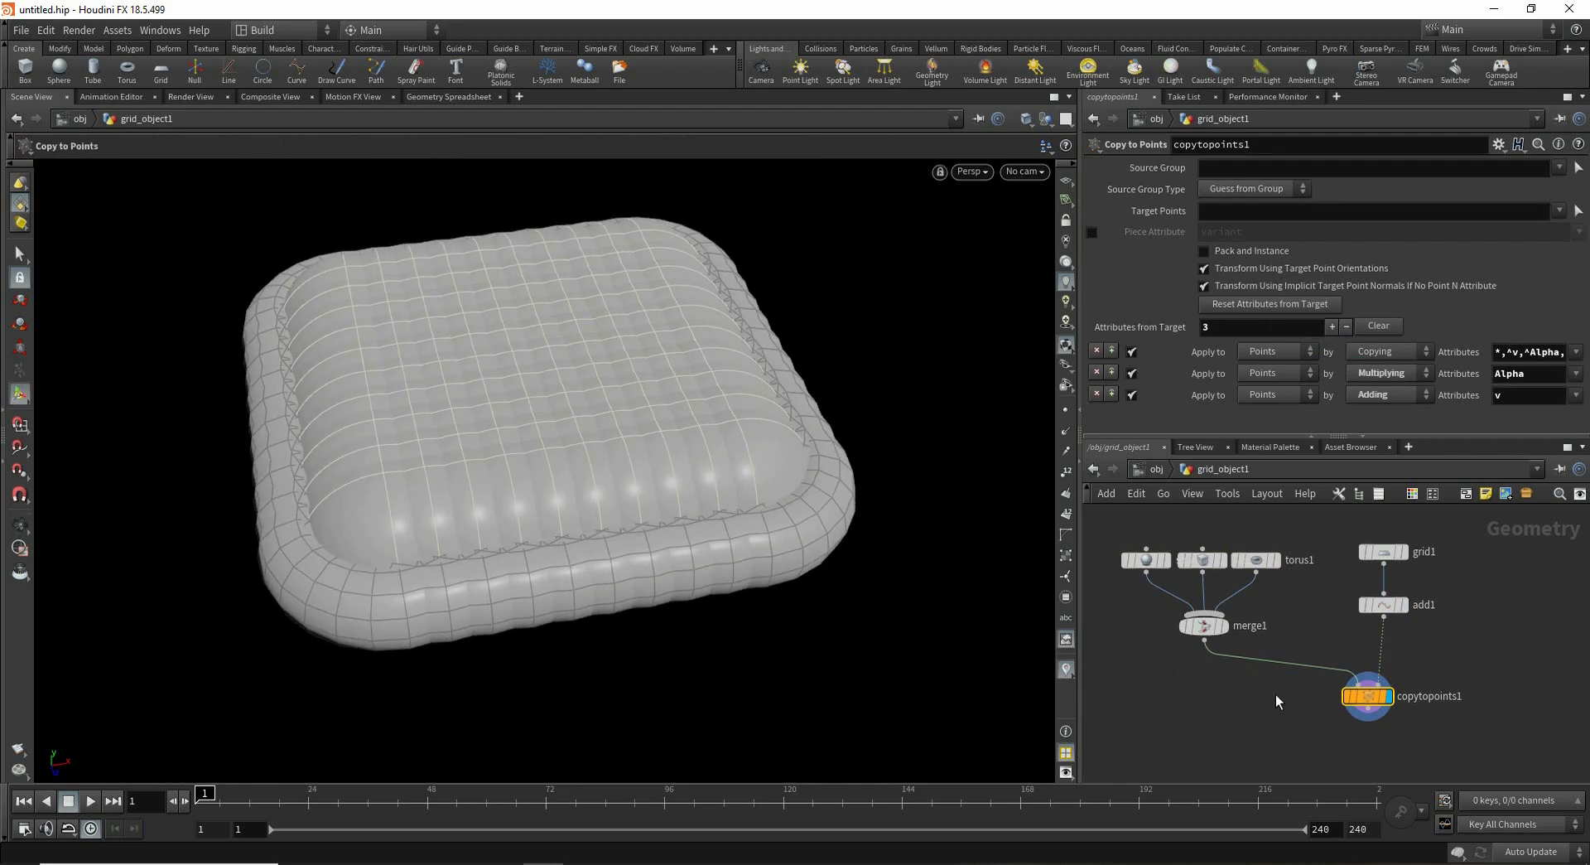
drag(1236, 654, 1208, 677)
click(1221, 669)
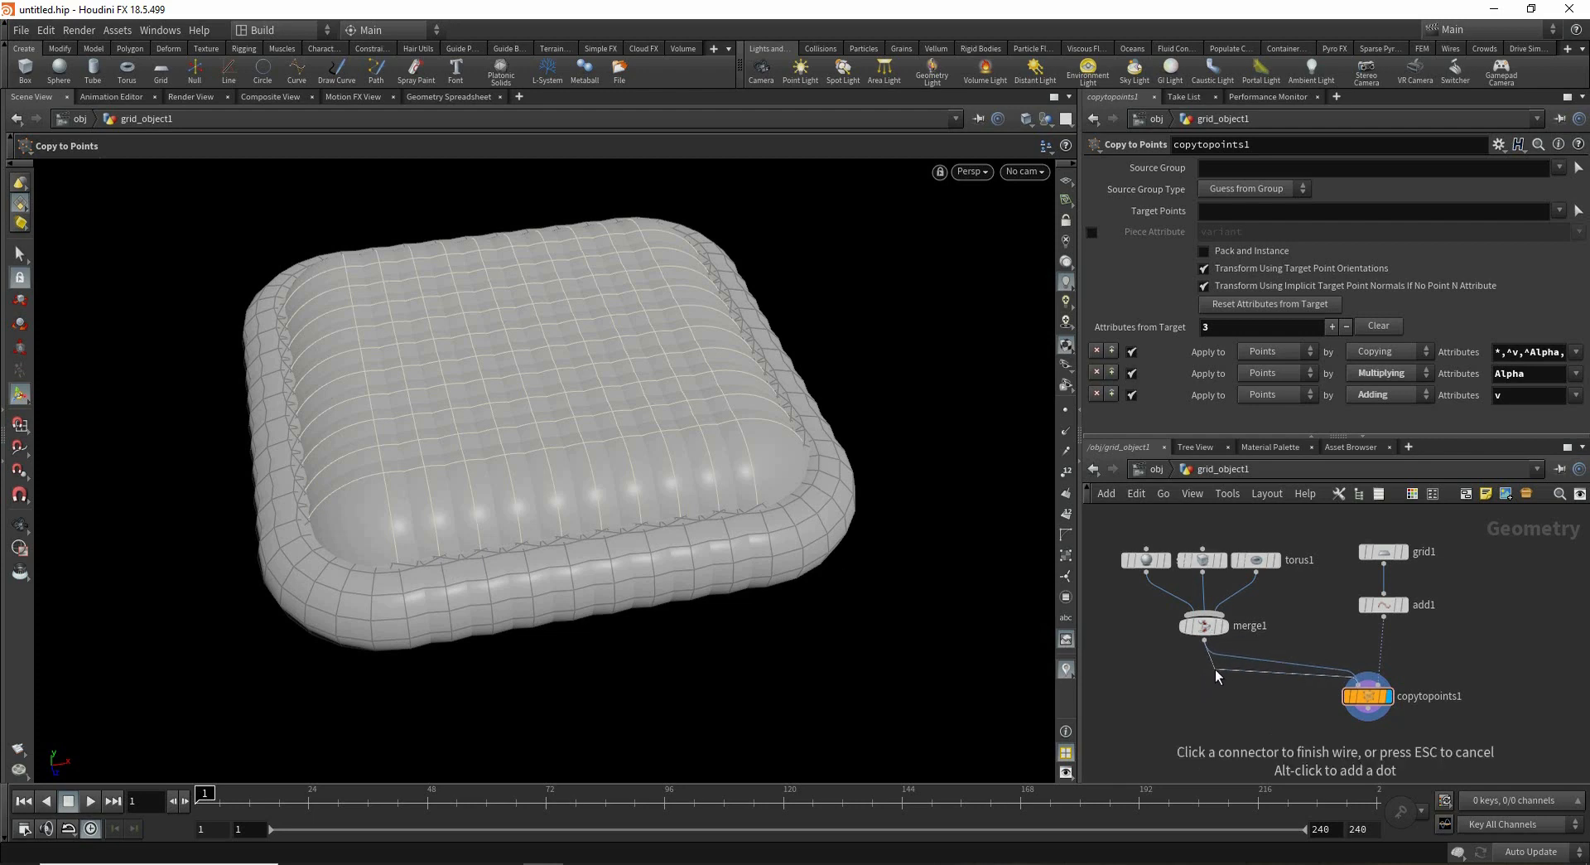
key(Tab)
text(tran)
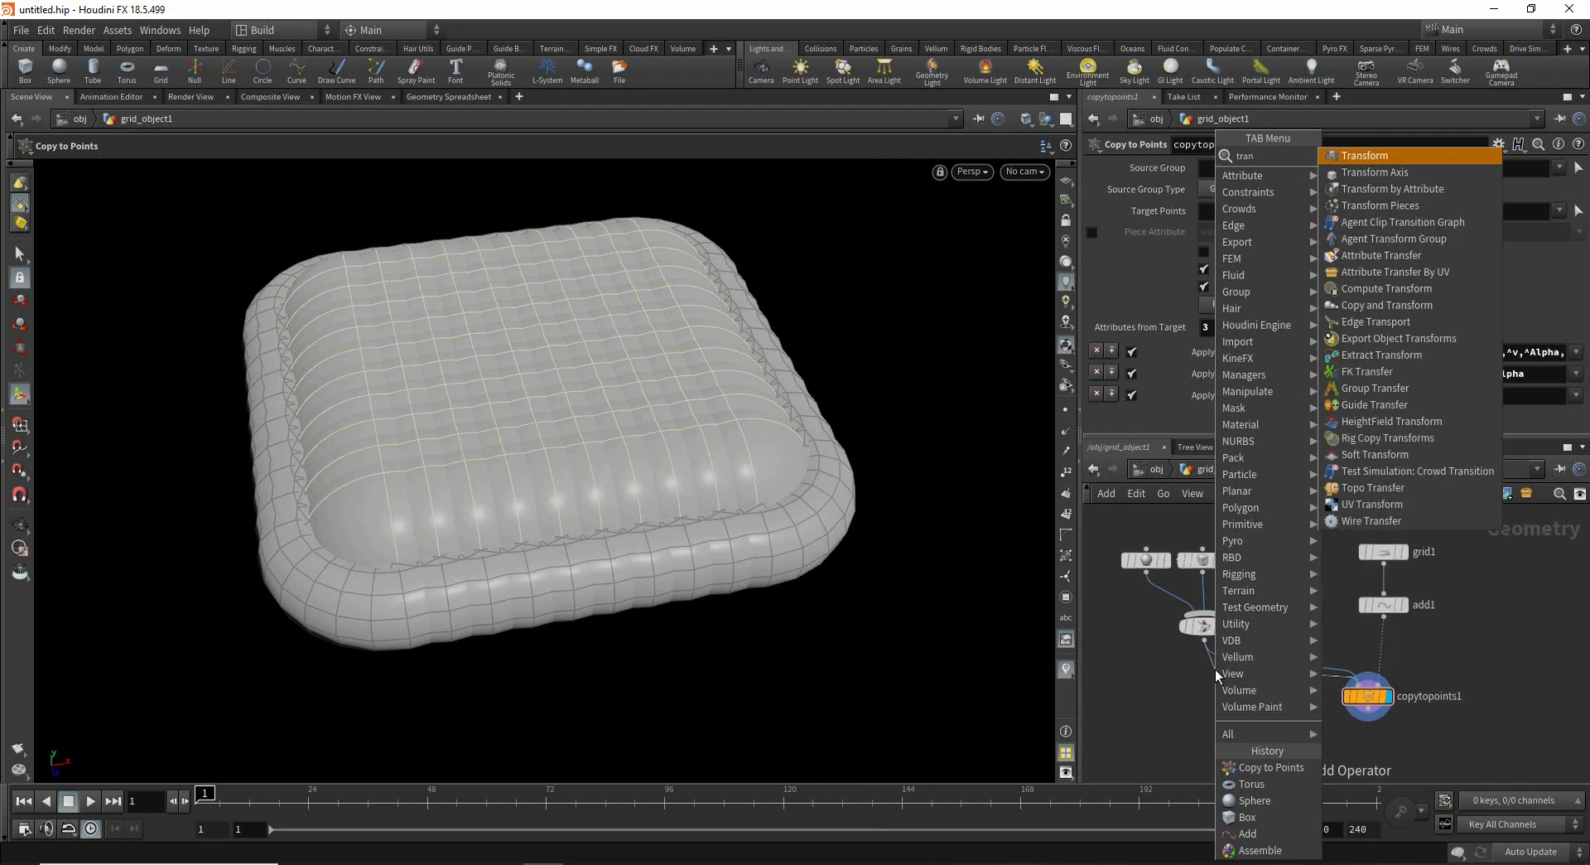
key(Return)
click(1209, 679)
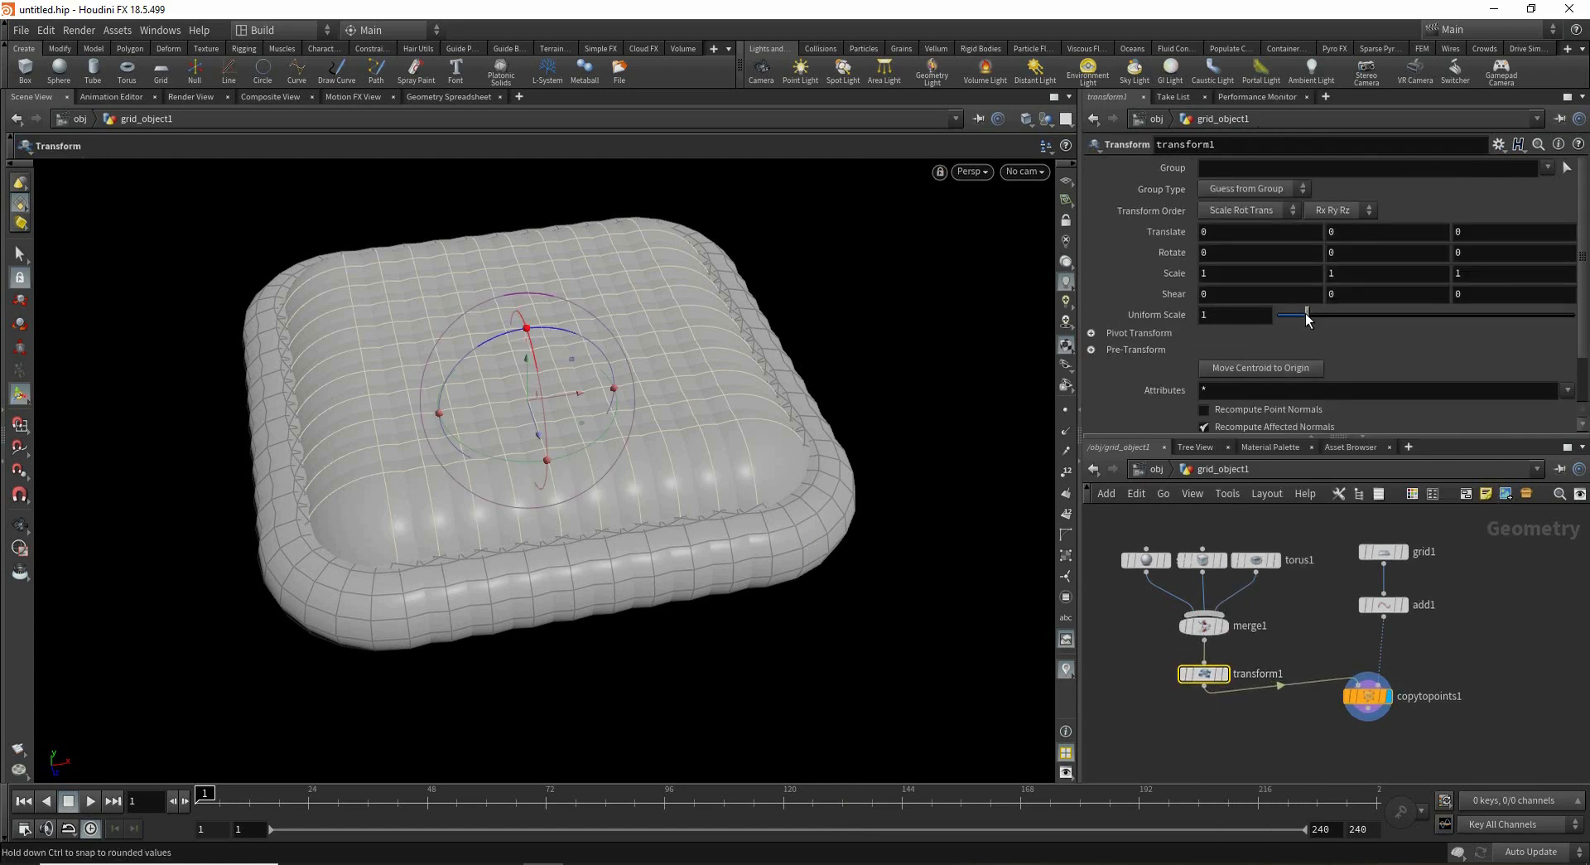
drag(1306, 315, 1281, 320)
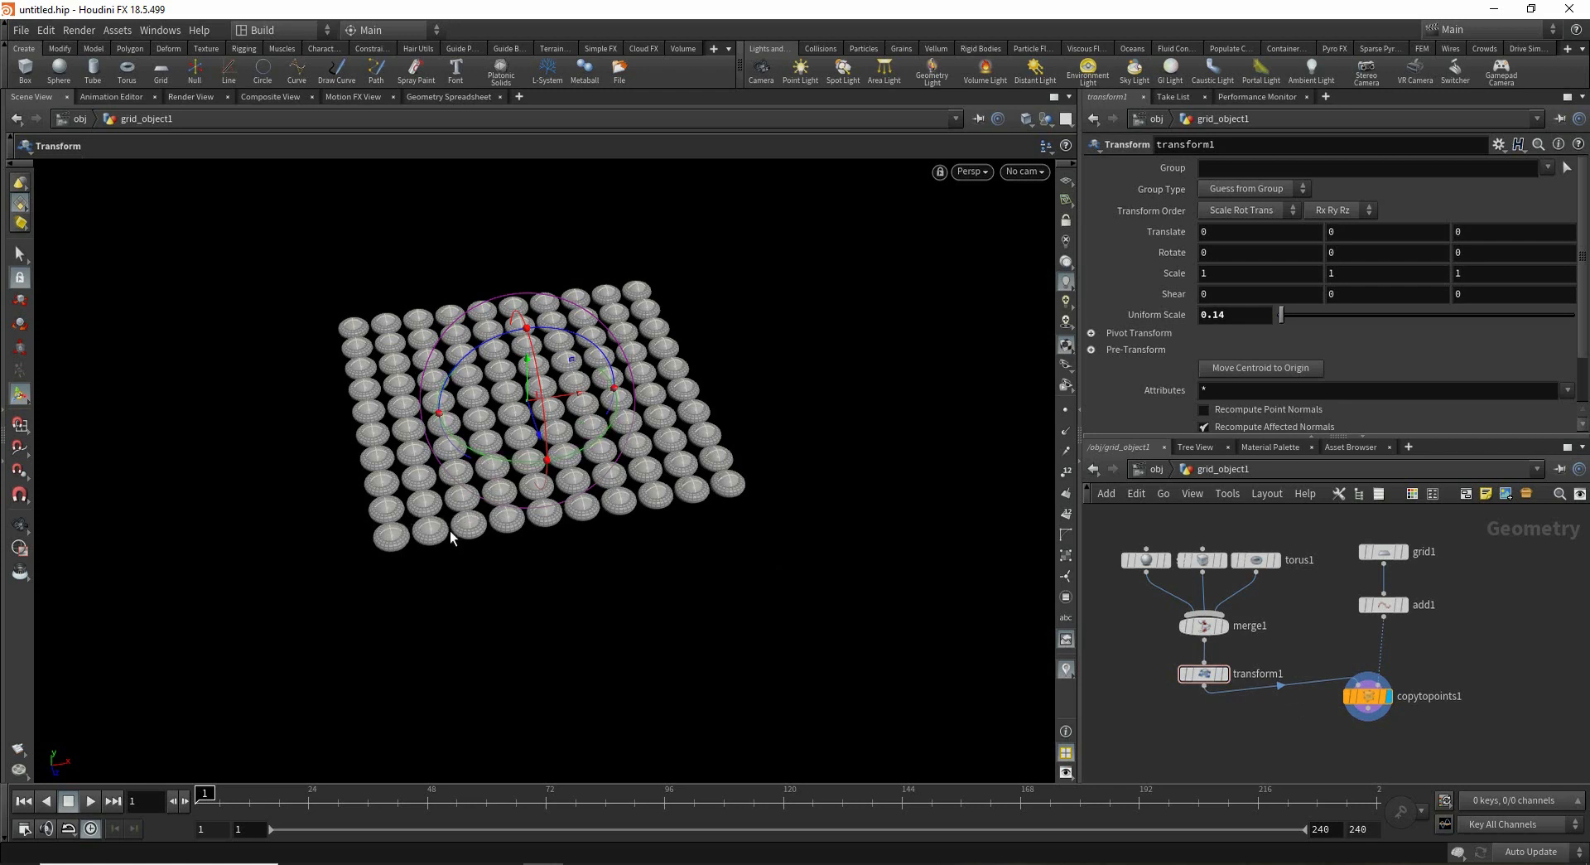
- Insert an Attribute Adjust Integer node between the Add node and Copy to Points
middle_click(1342, 696)
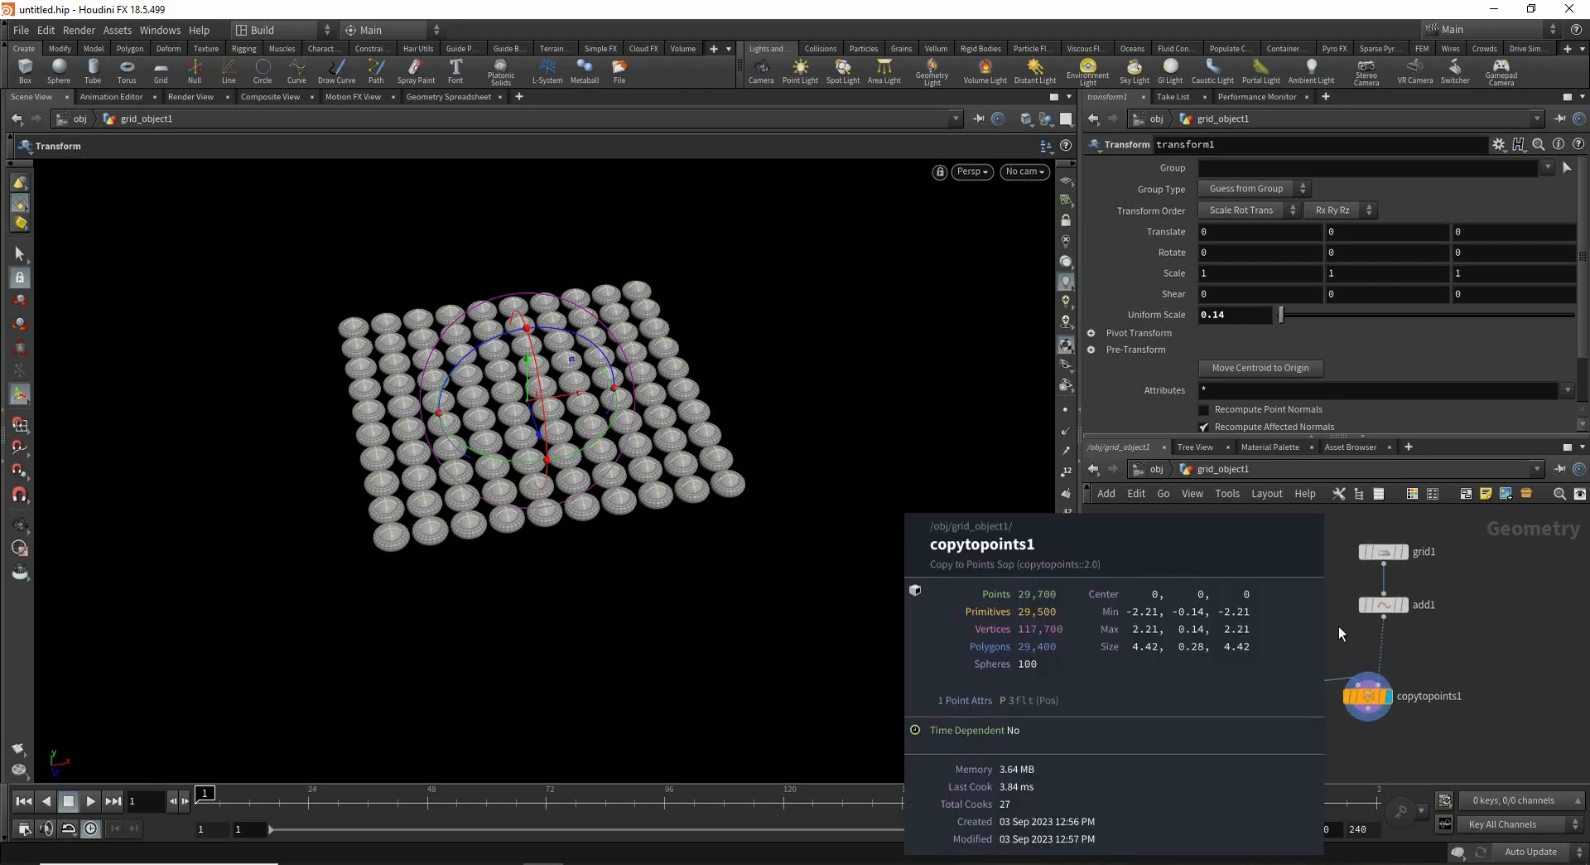
middle_drag(1335, 661, 1328, 606)
drag(1365, 662, 1365, 693)
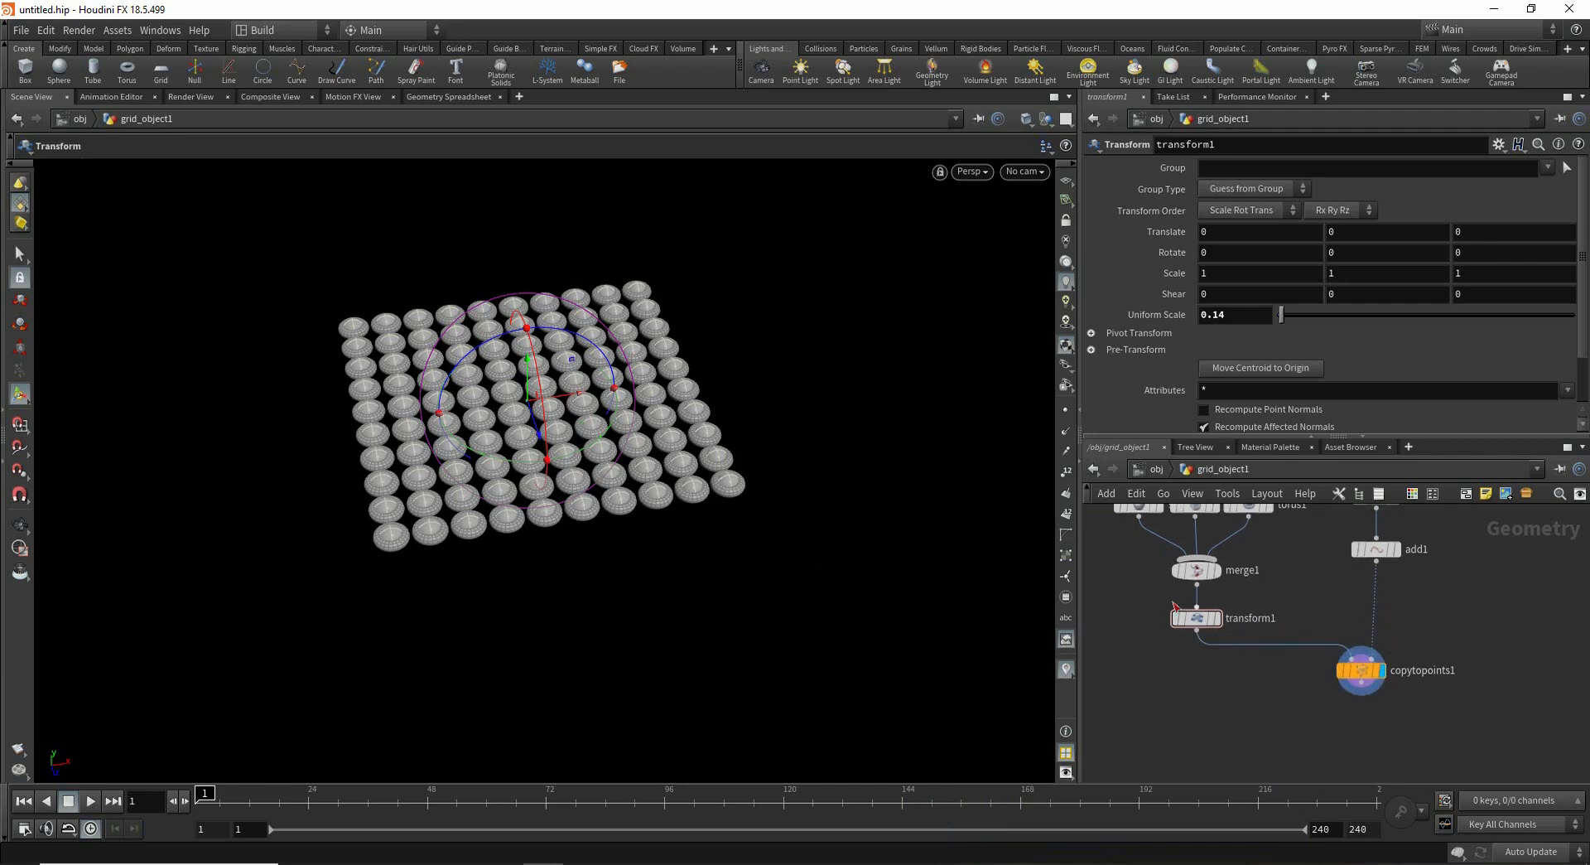
middle_drag(1261, 612, 1270, 623)
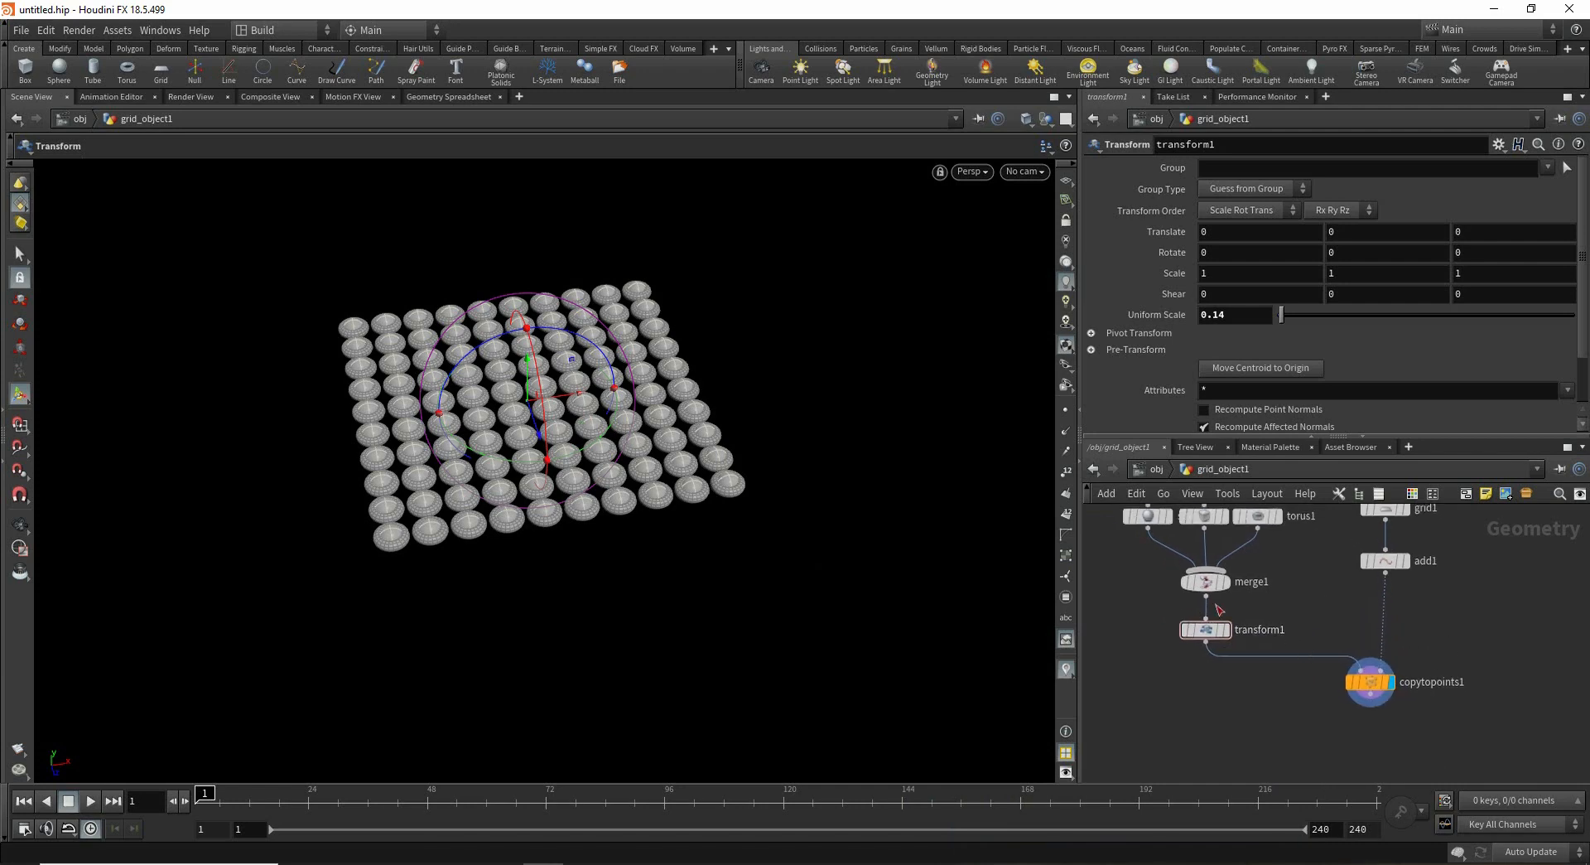
drag(1241, 653, 1236, 676)
key(Tab)
text(a)
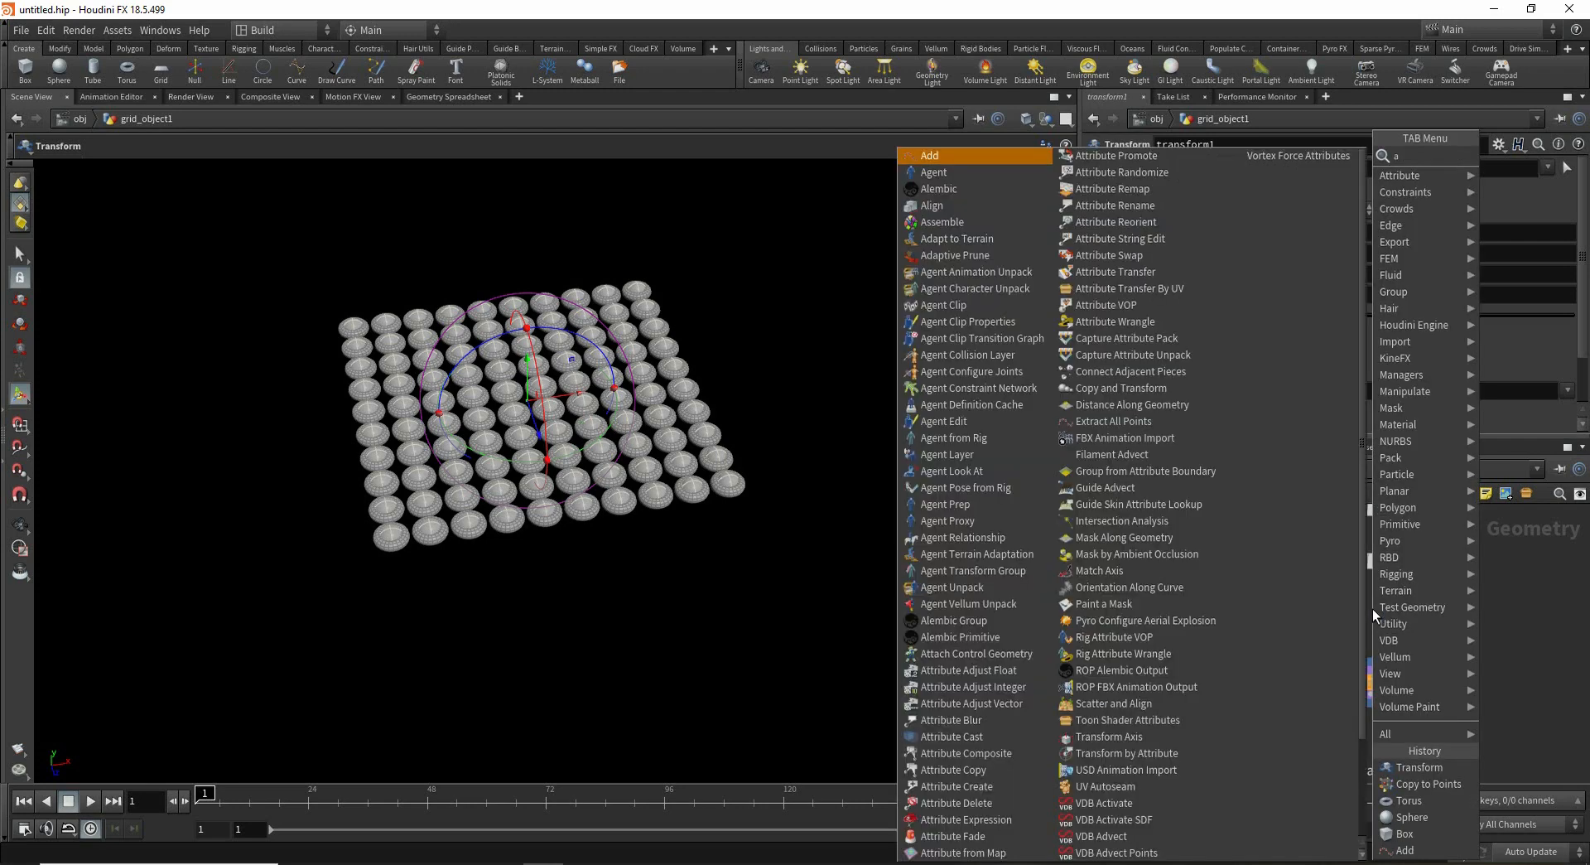
text(tt)
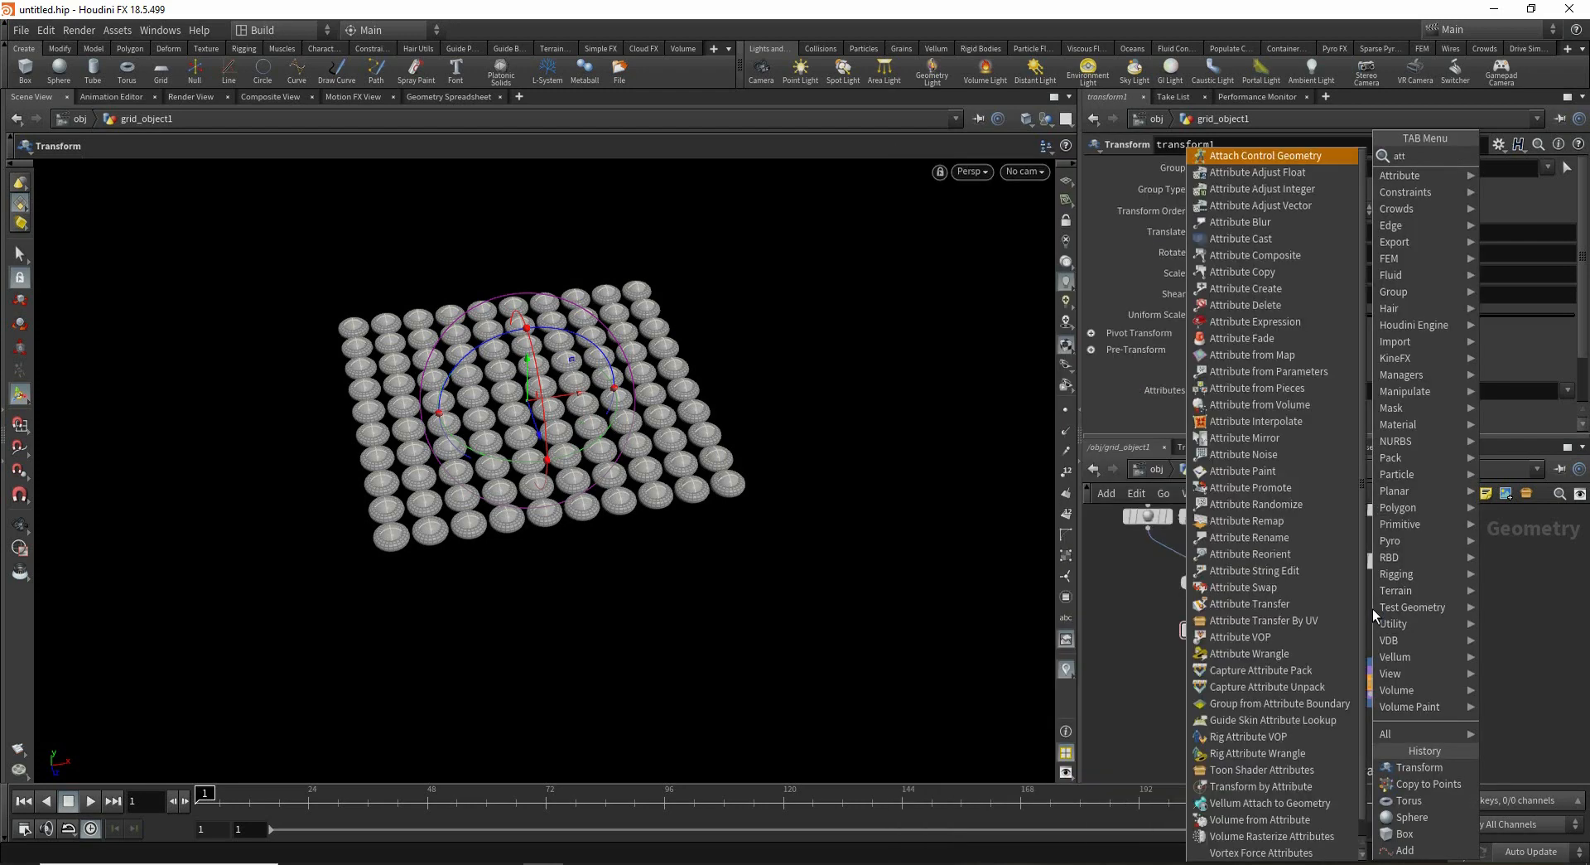
text(a)
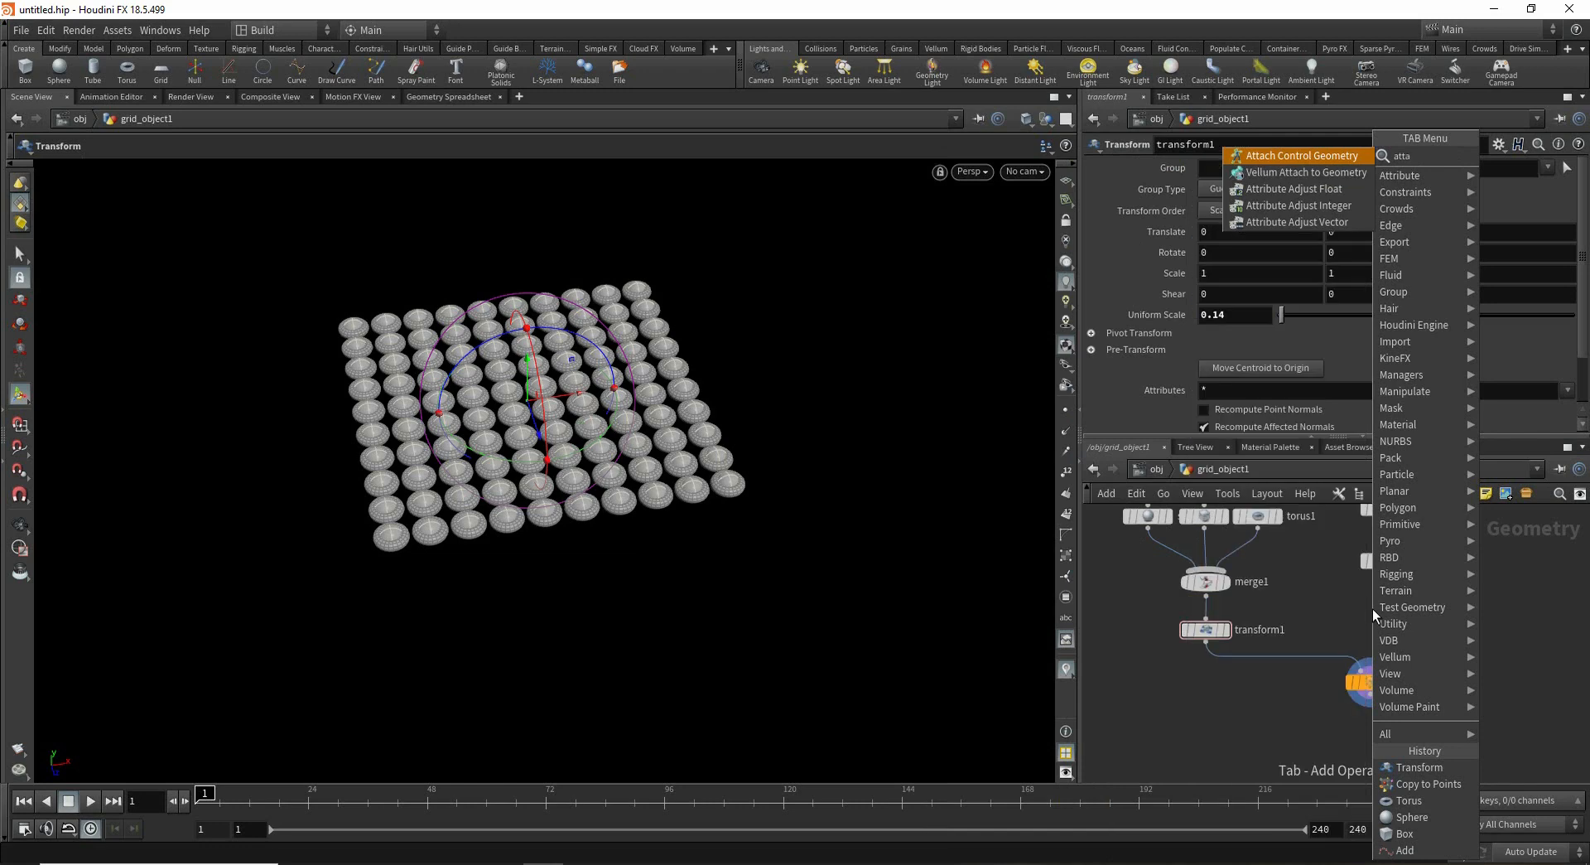
text(d)
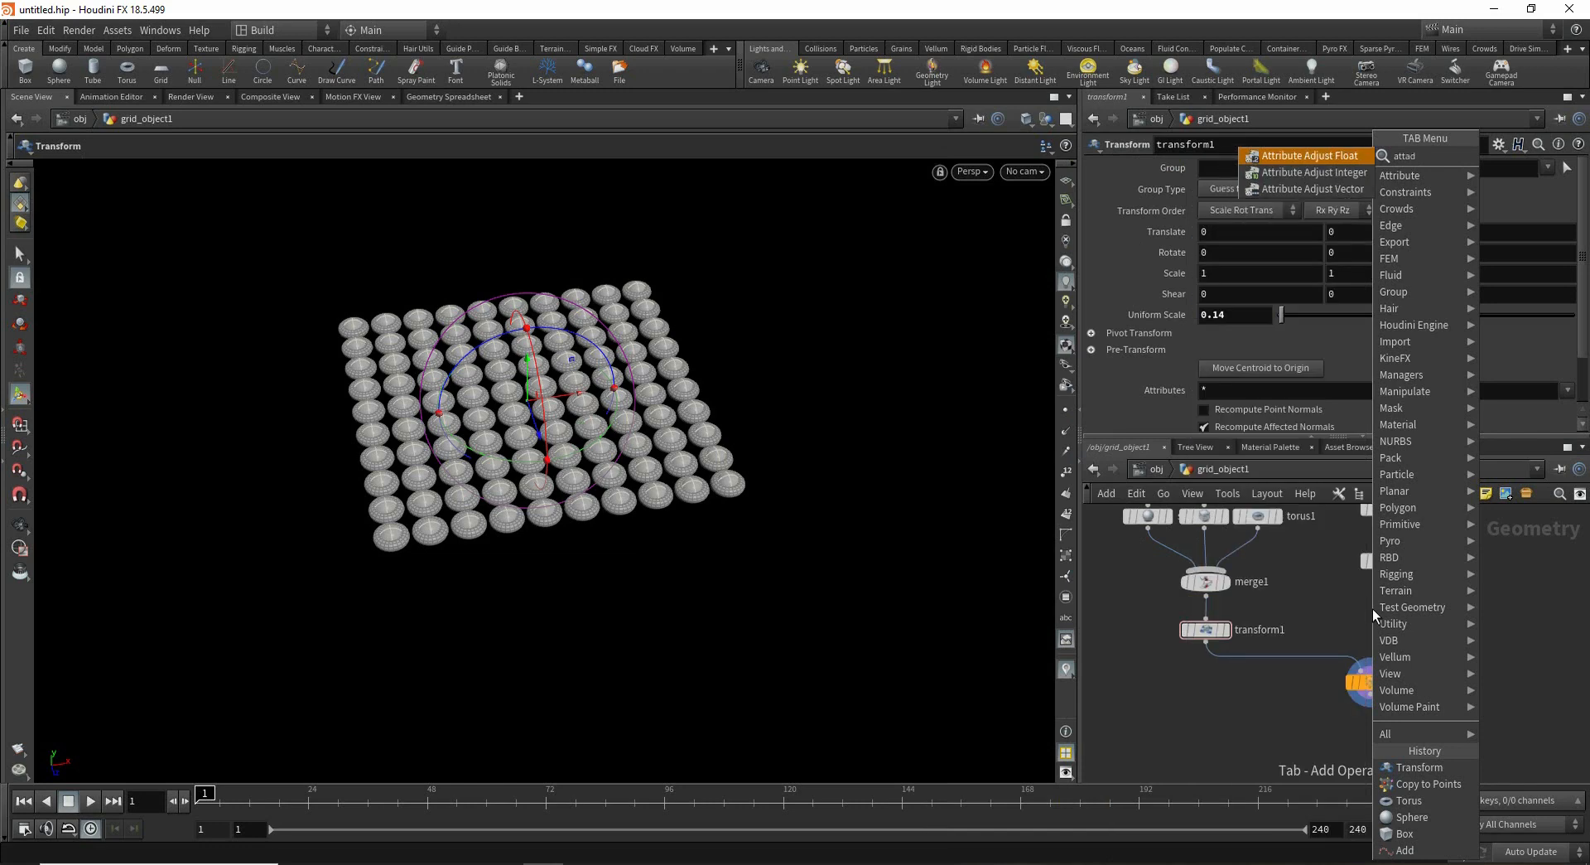
key(Down)
key(Return)
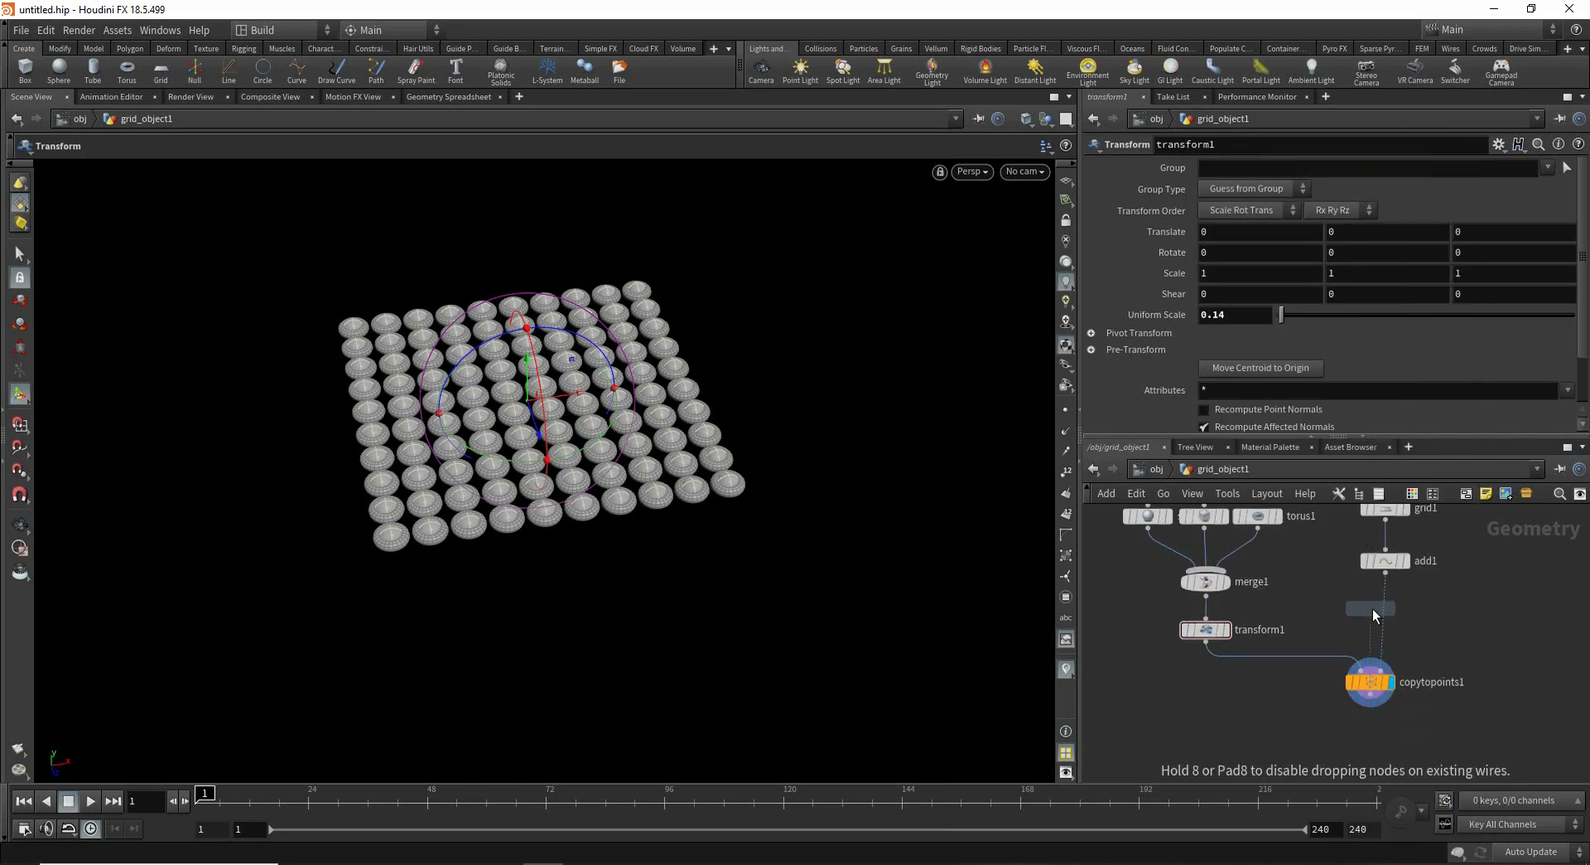
click(1373, 608)
drag(1373, 613, 1389, 620)
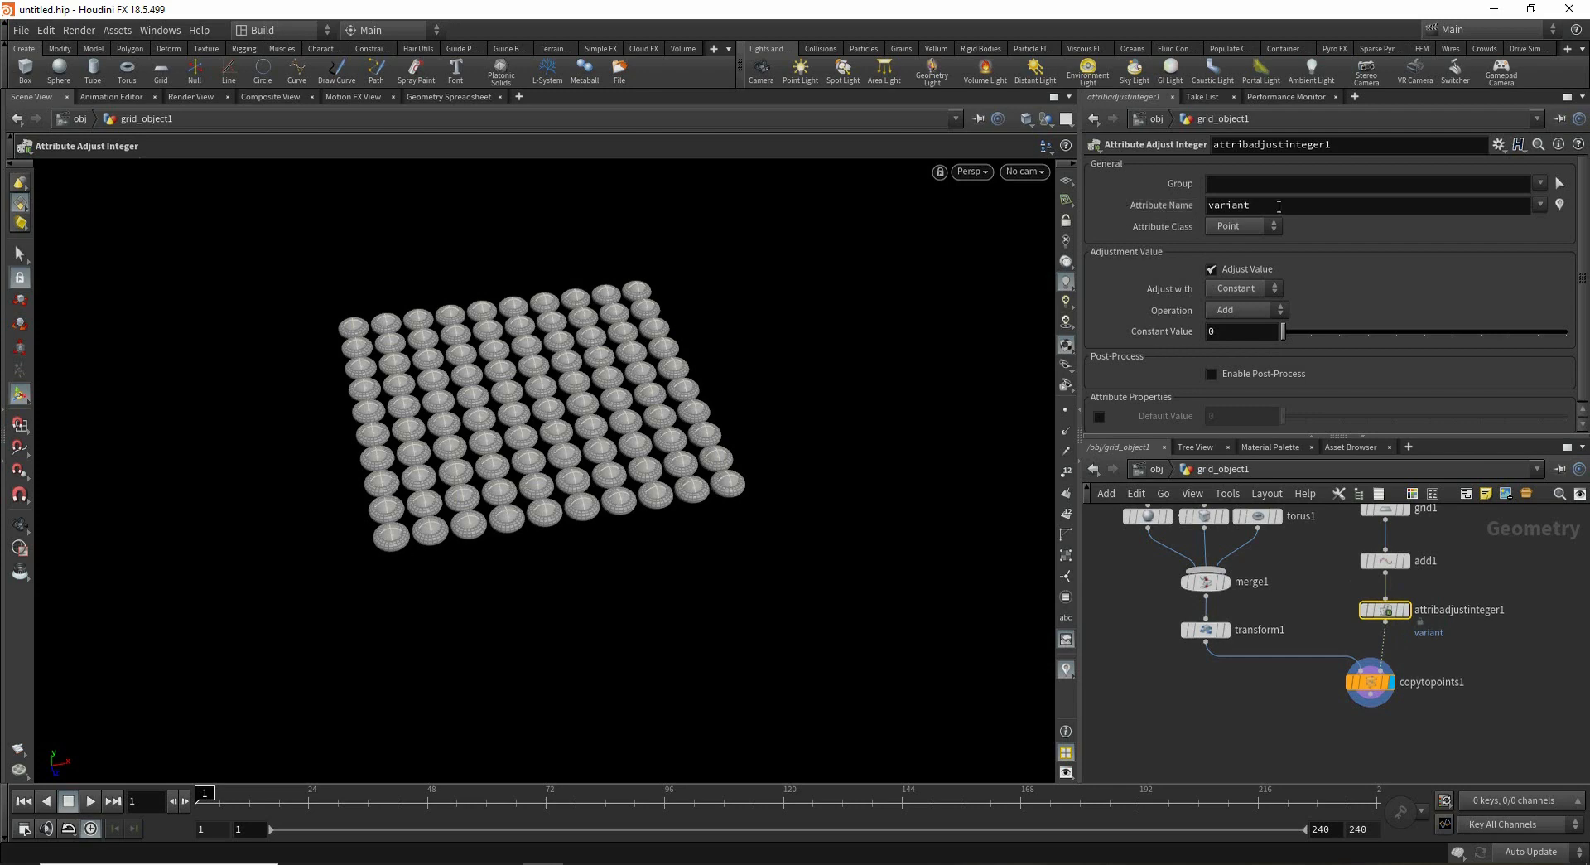
- Set the variant attribute to random integer values with a minimum of 0 and a maximum of 2
double_click(1228, 204)
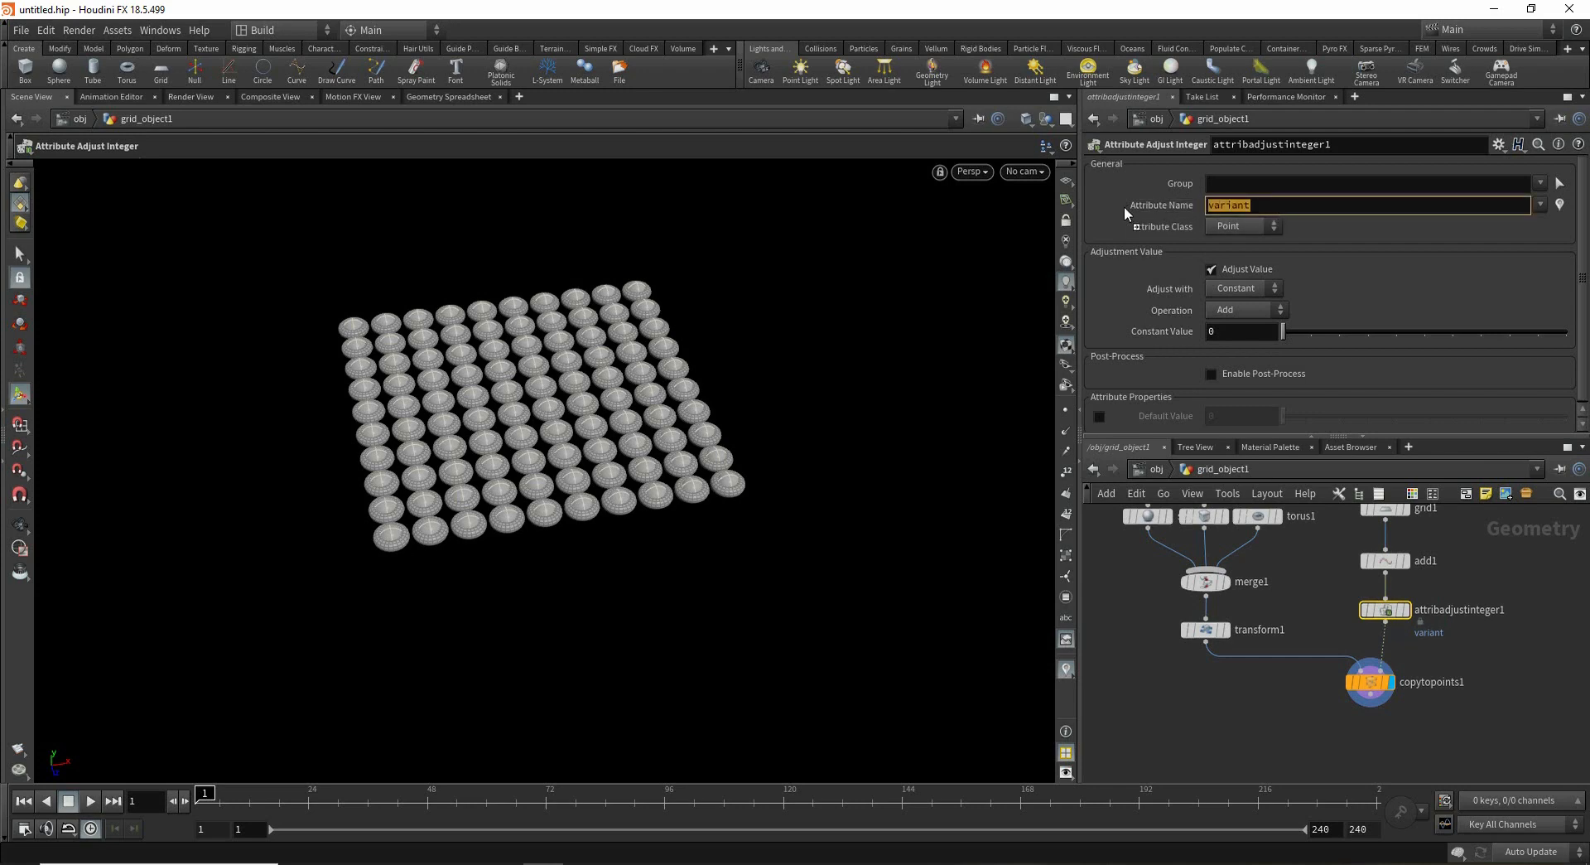
click(1256, 288)
click(1256, 314)
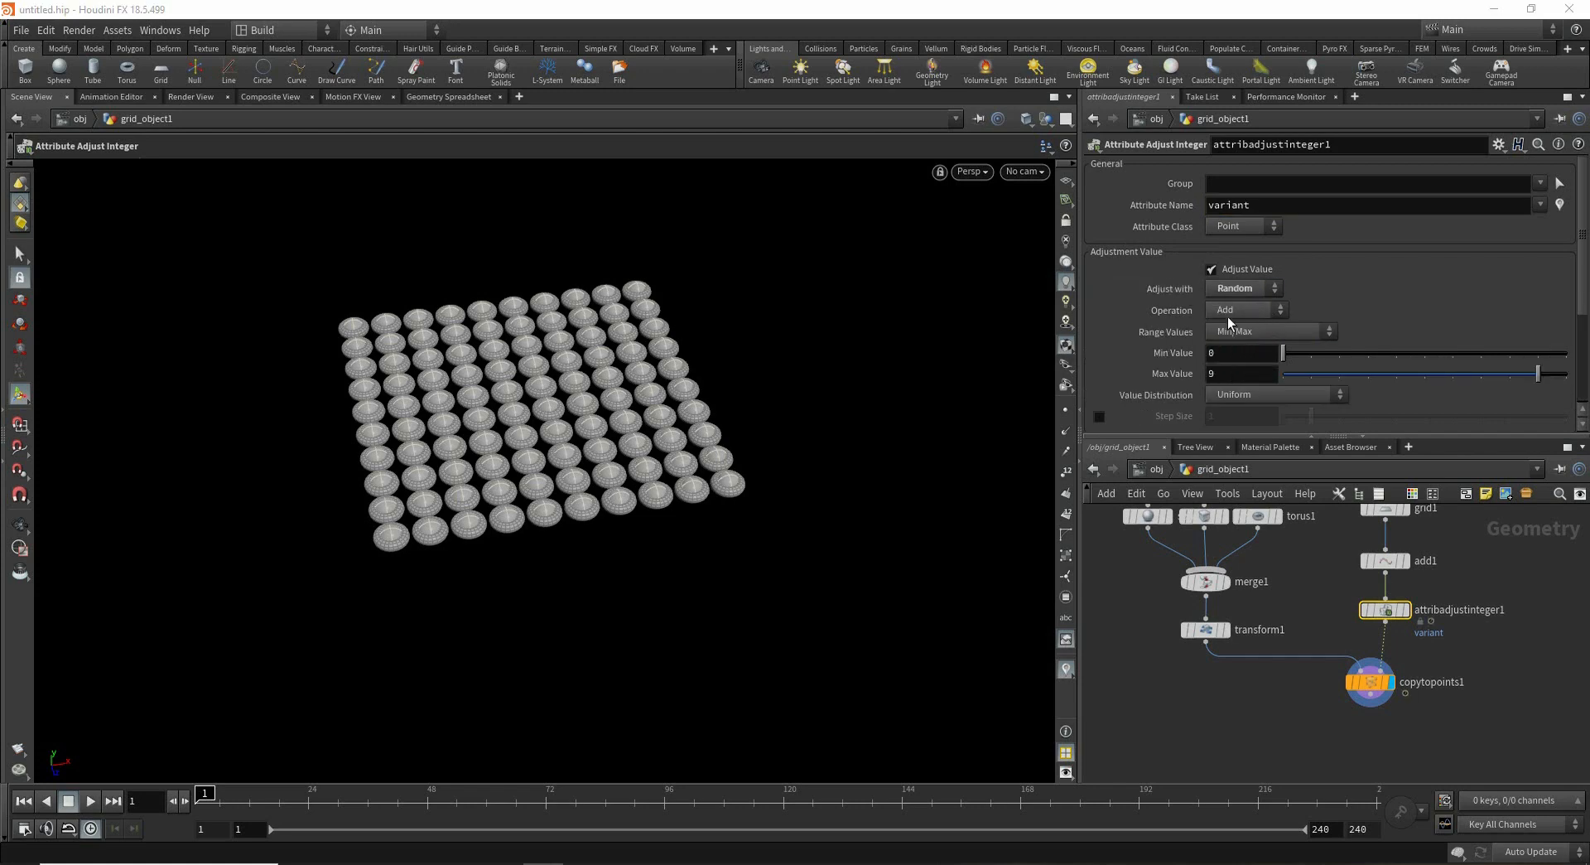
click(1268, 355)
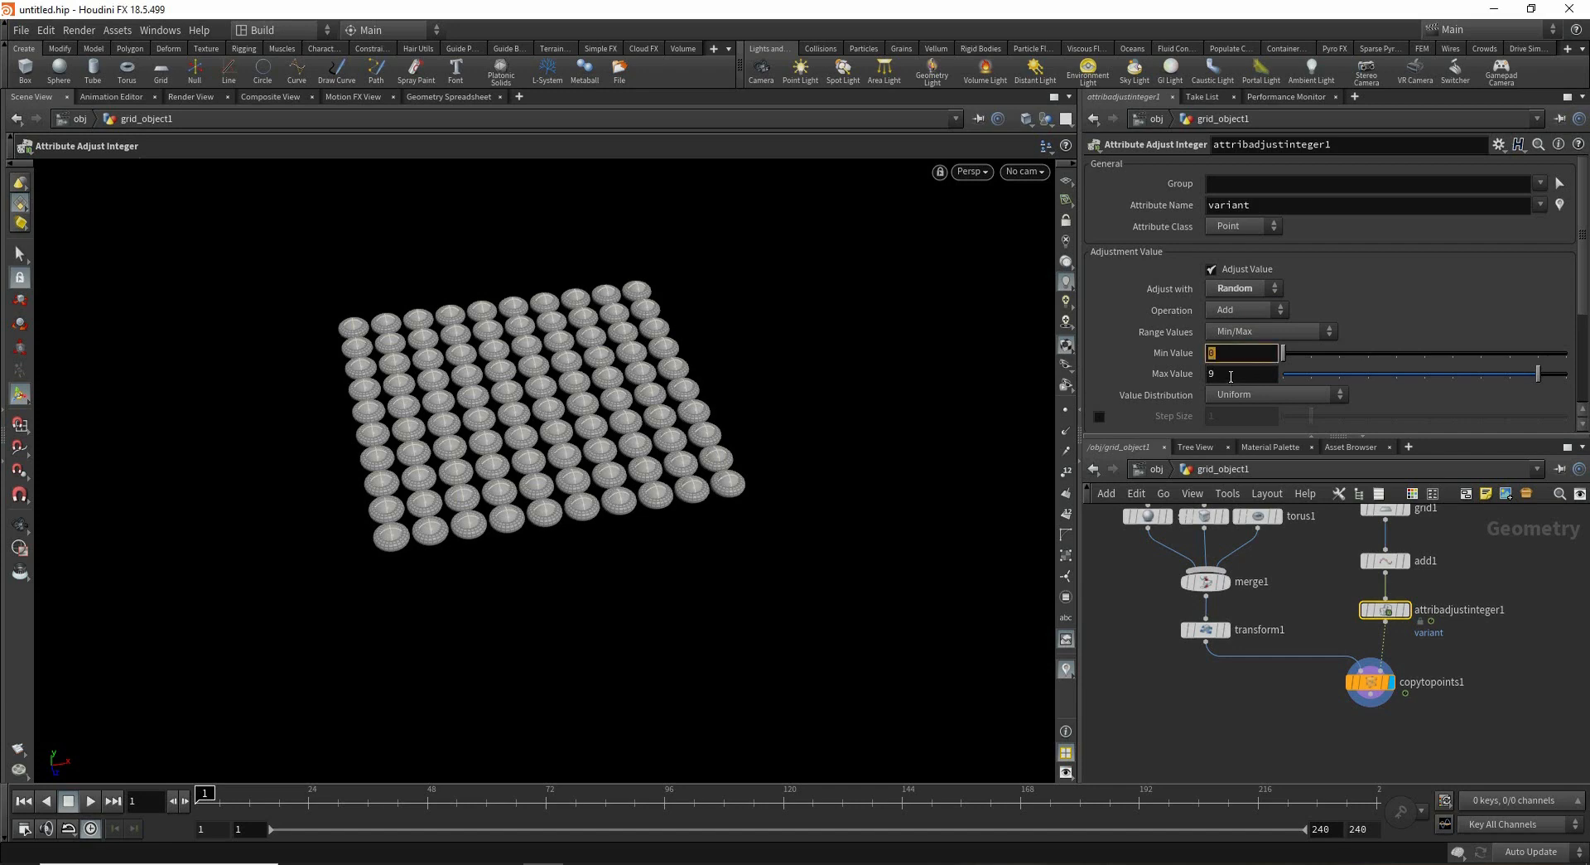
click(1223, 354)
double_click(1222, 354)
click(1222, 354)
click(1238, 374)
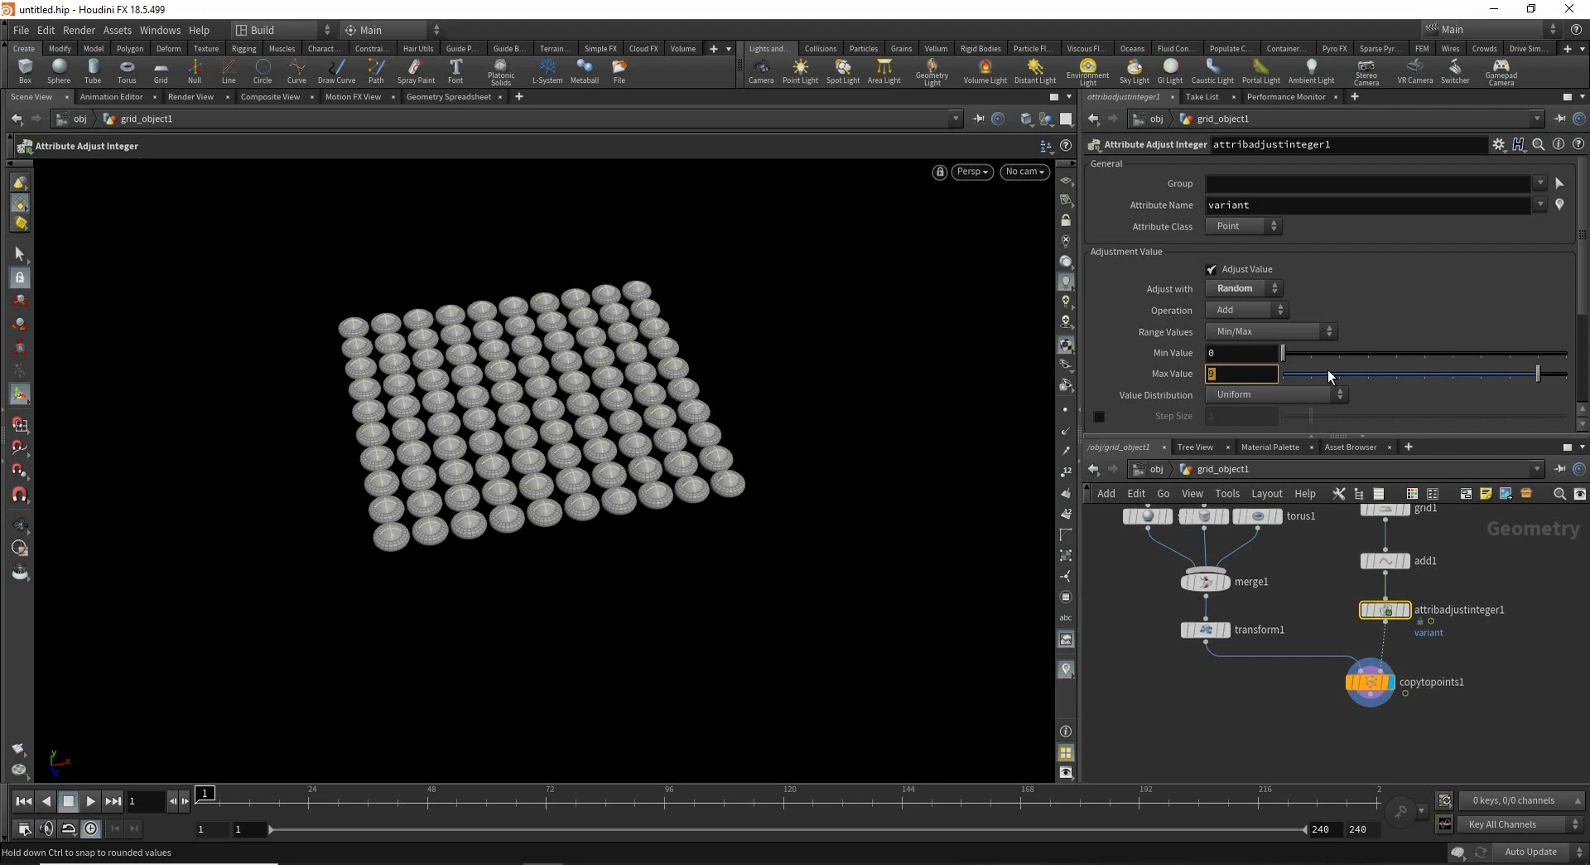
text(2)
key(Return)
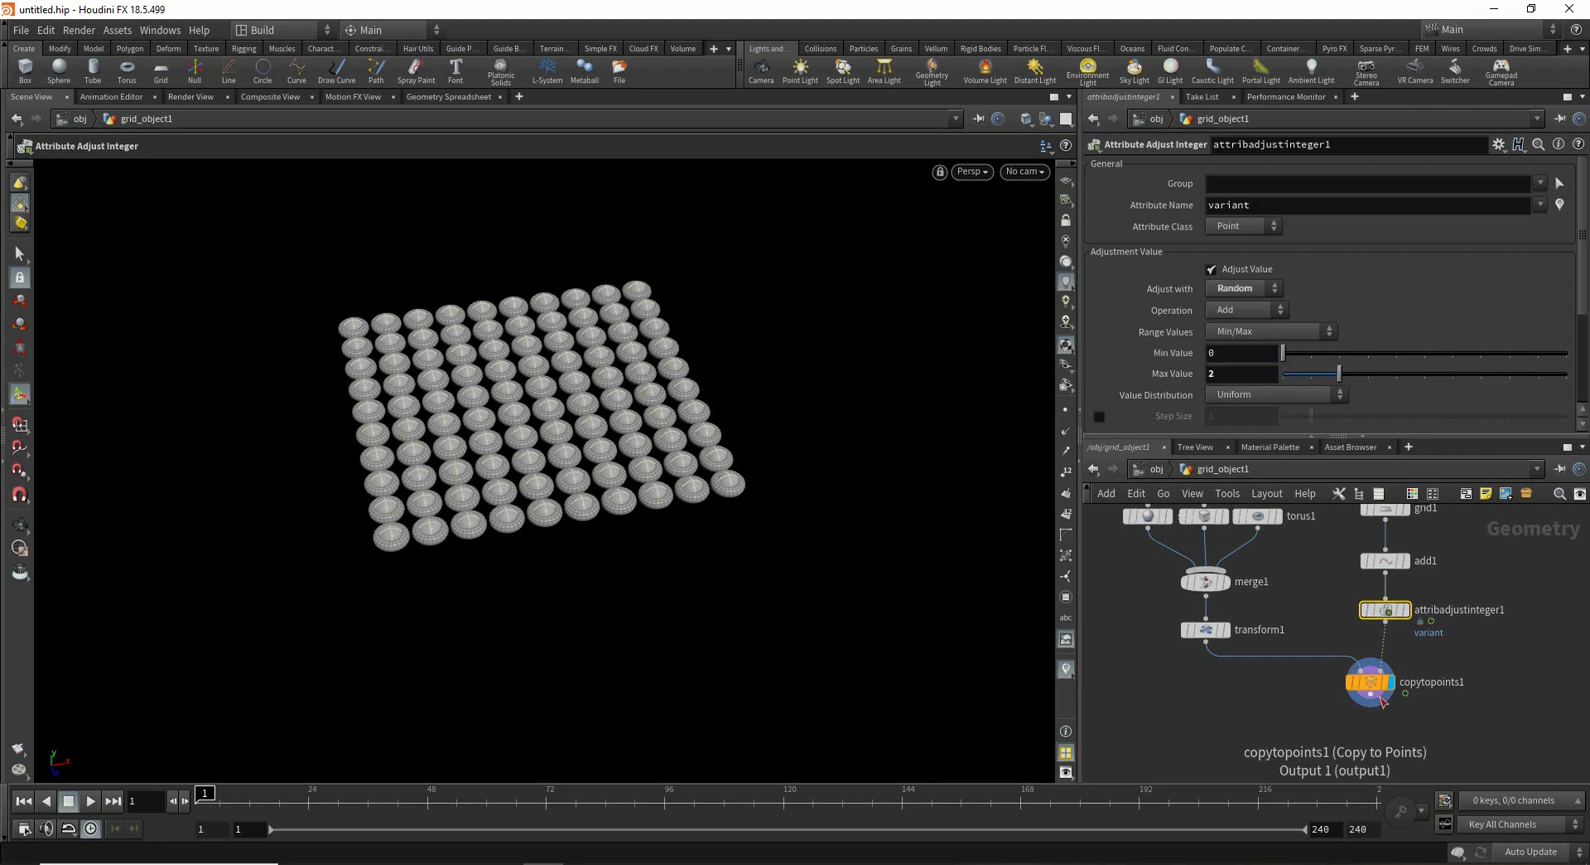
- Enable the Copy to Points piece attribute and set it to variant
drag(1377, 698, 1379, 714)
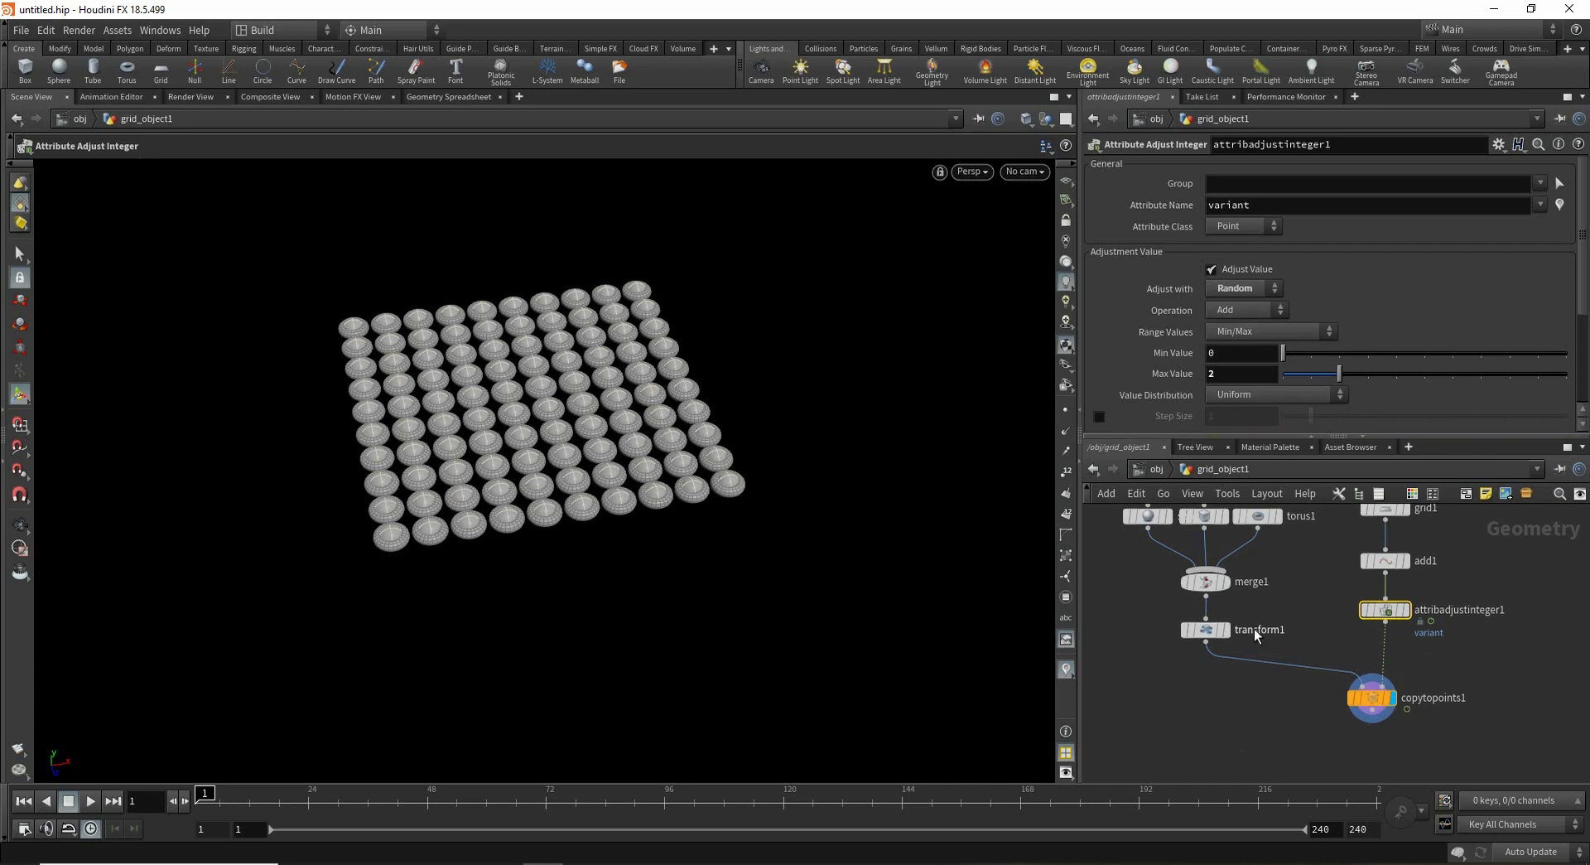
scroll(1276, 683, up, 2)
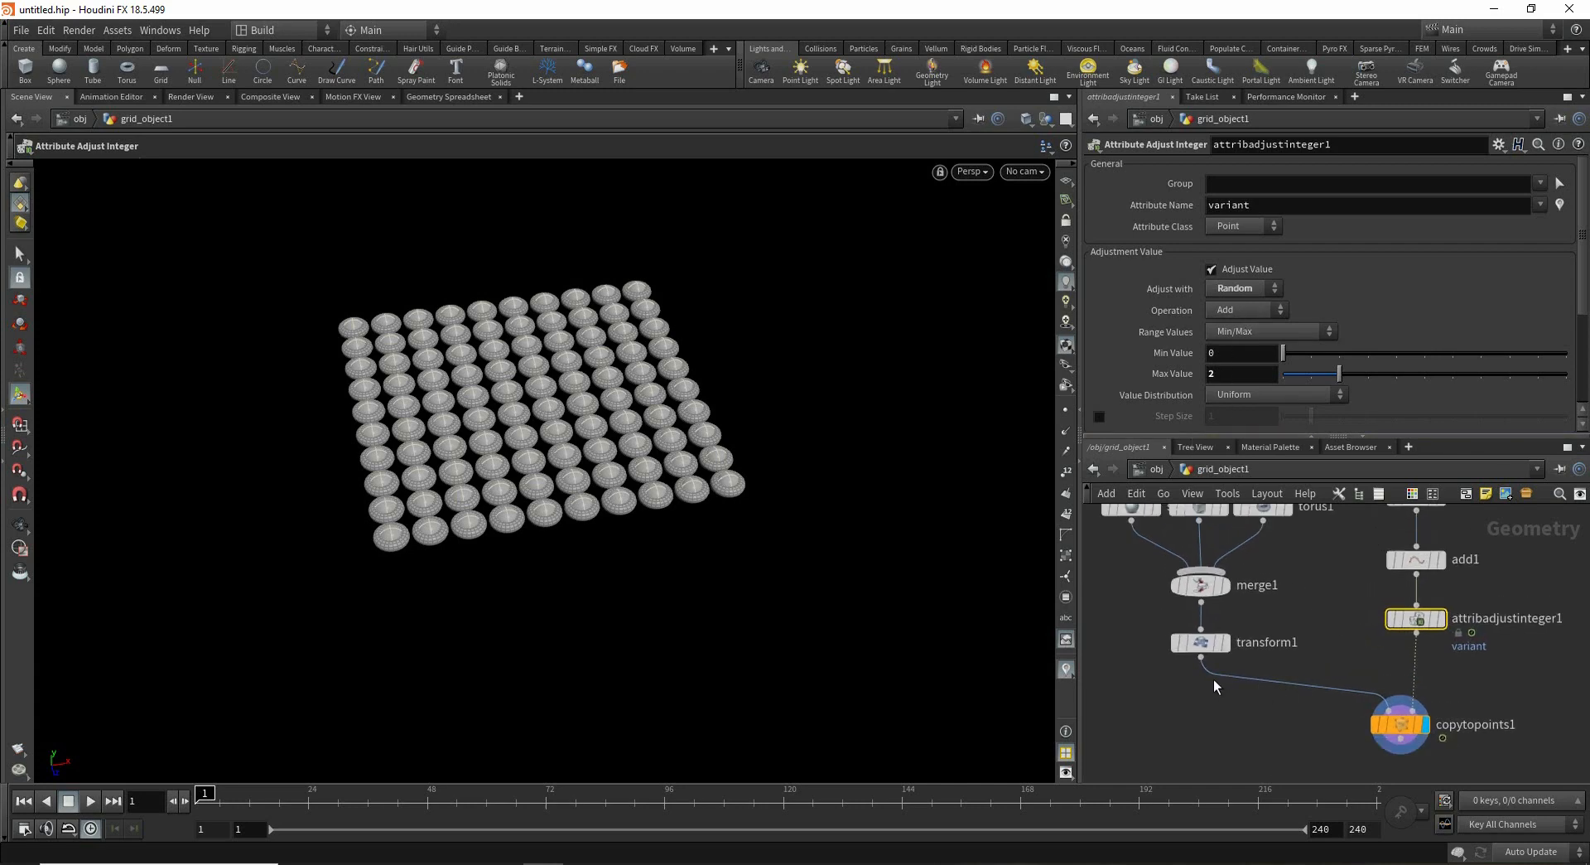
click(1282, 699)
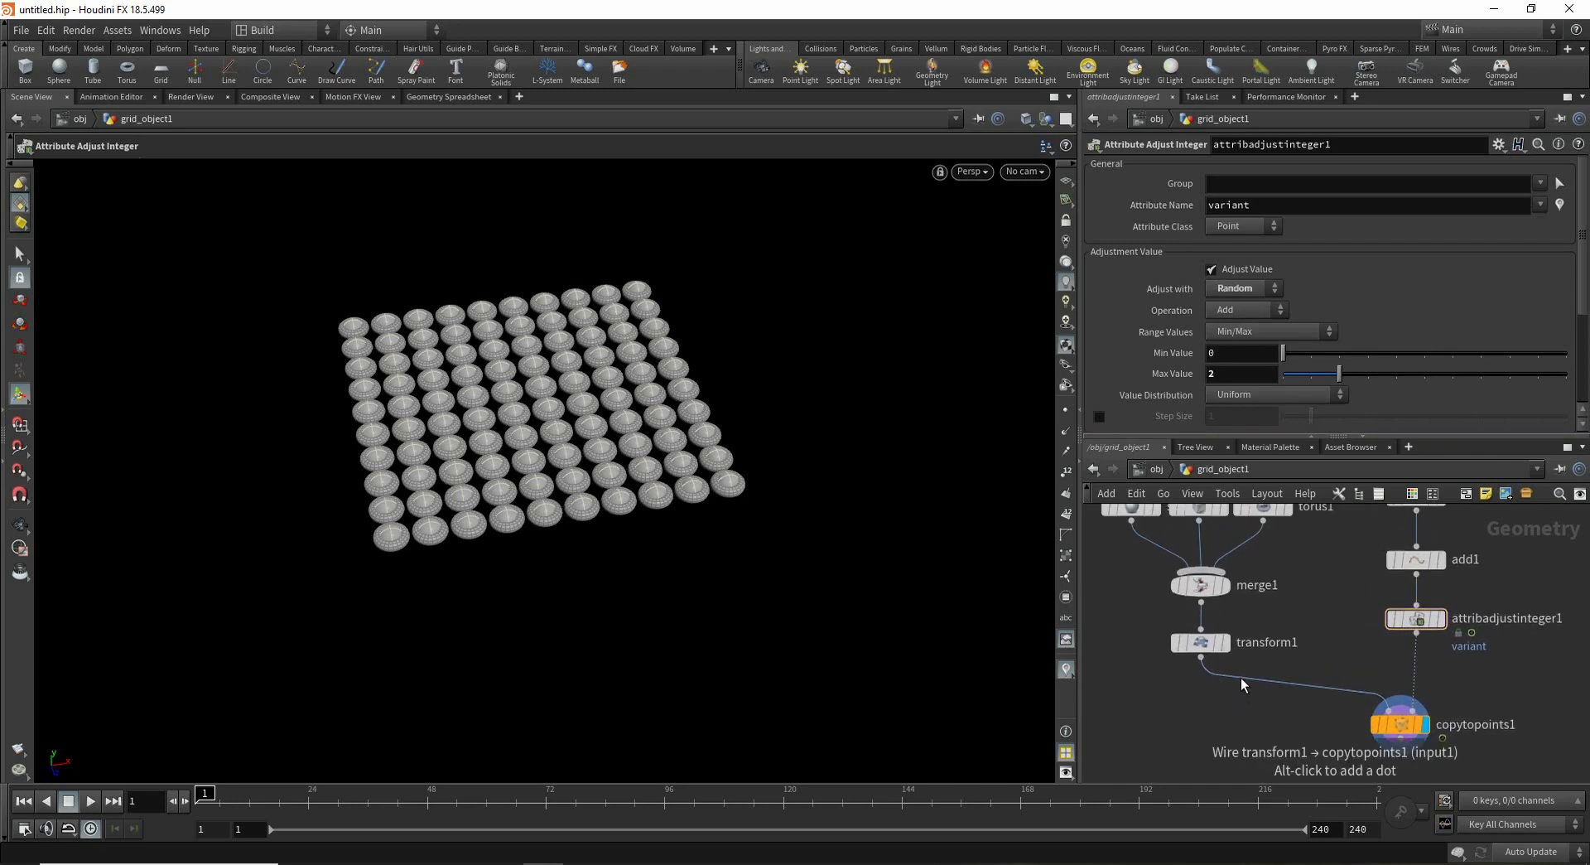
click(1222, 695)
click(1244, 697)
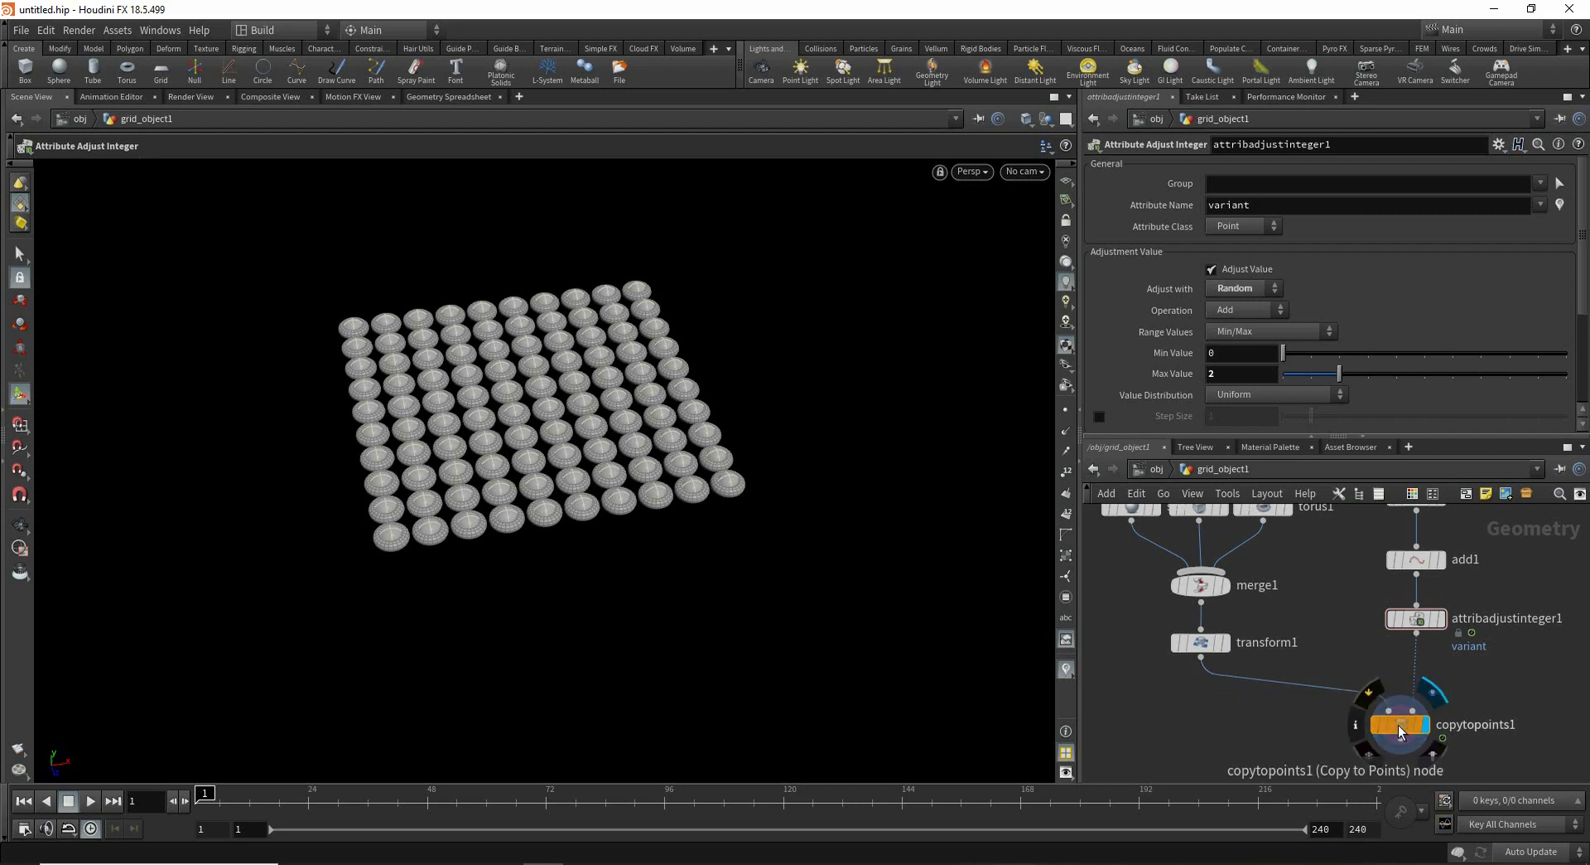
click(1404, 727)
scroll(1321, 571, down, 2)
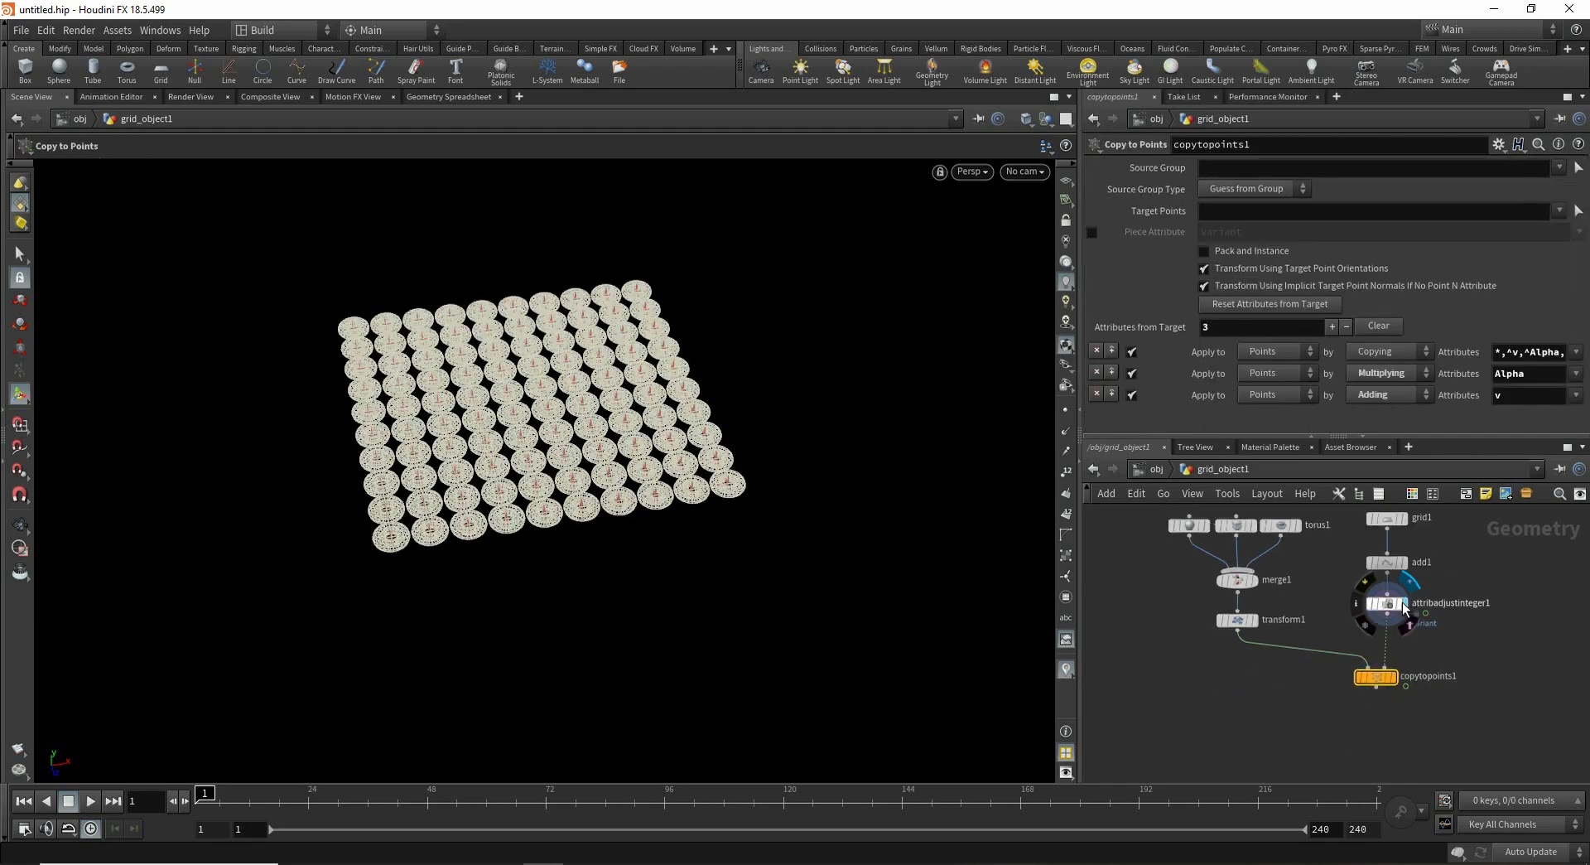
click(1403, 603)
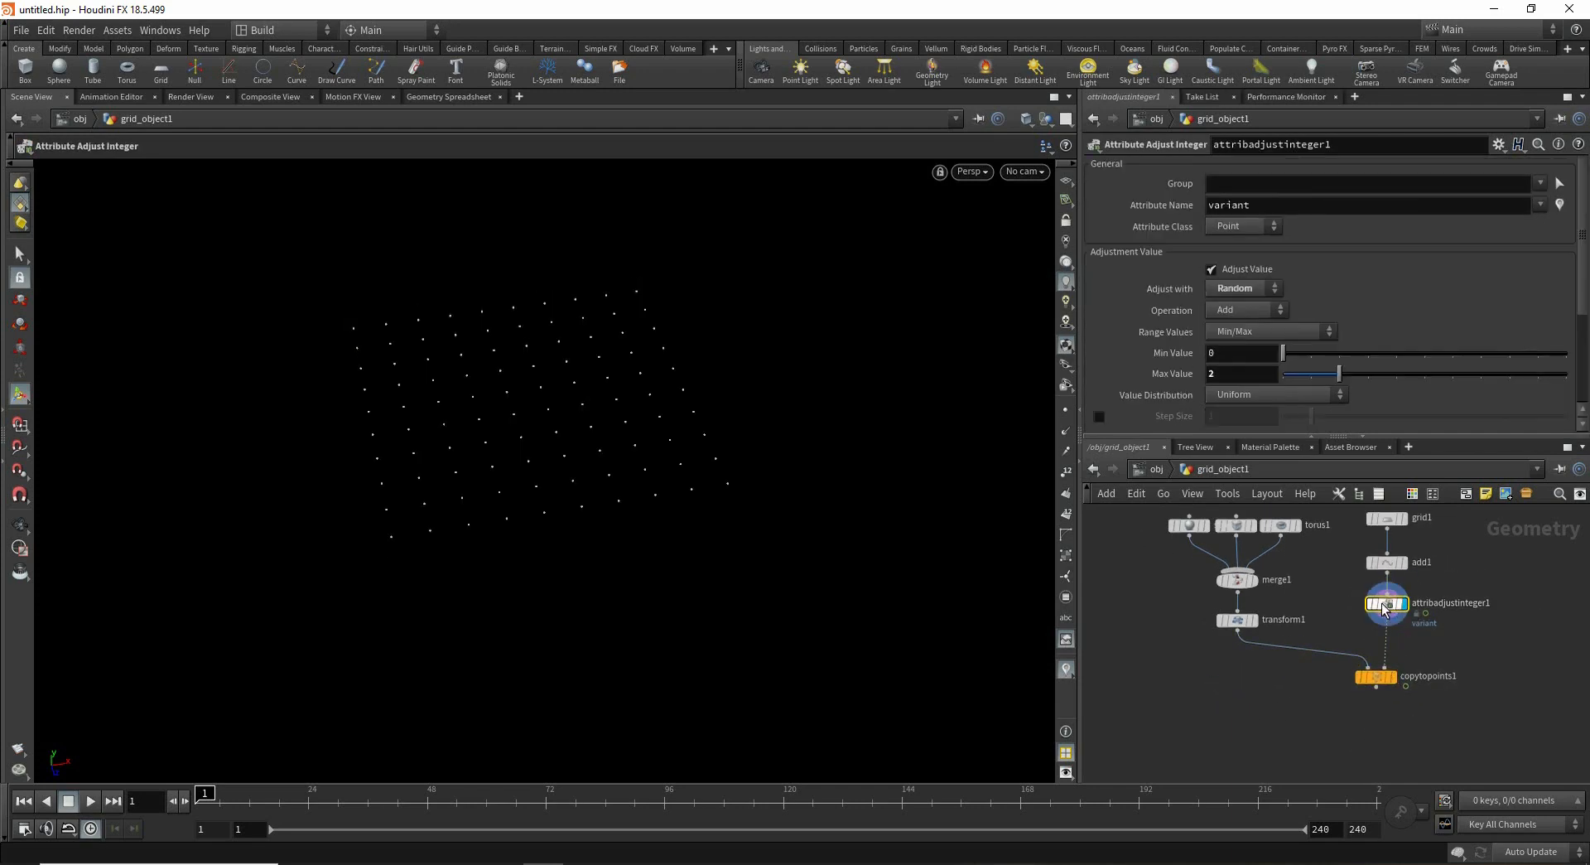
click(1393, 677)
click(1375, 677)
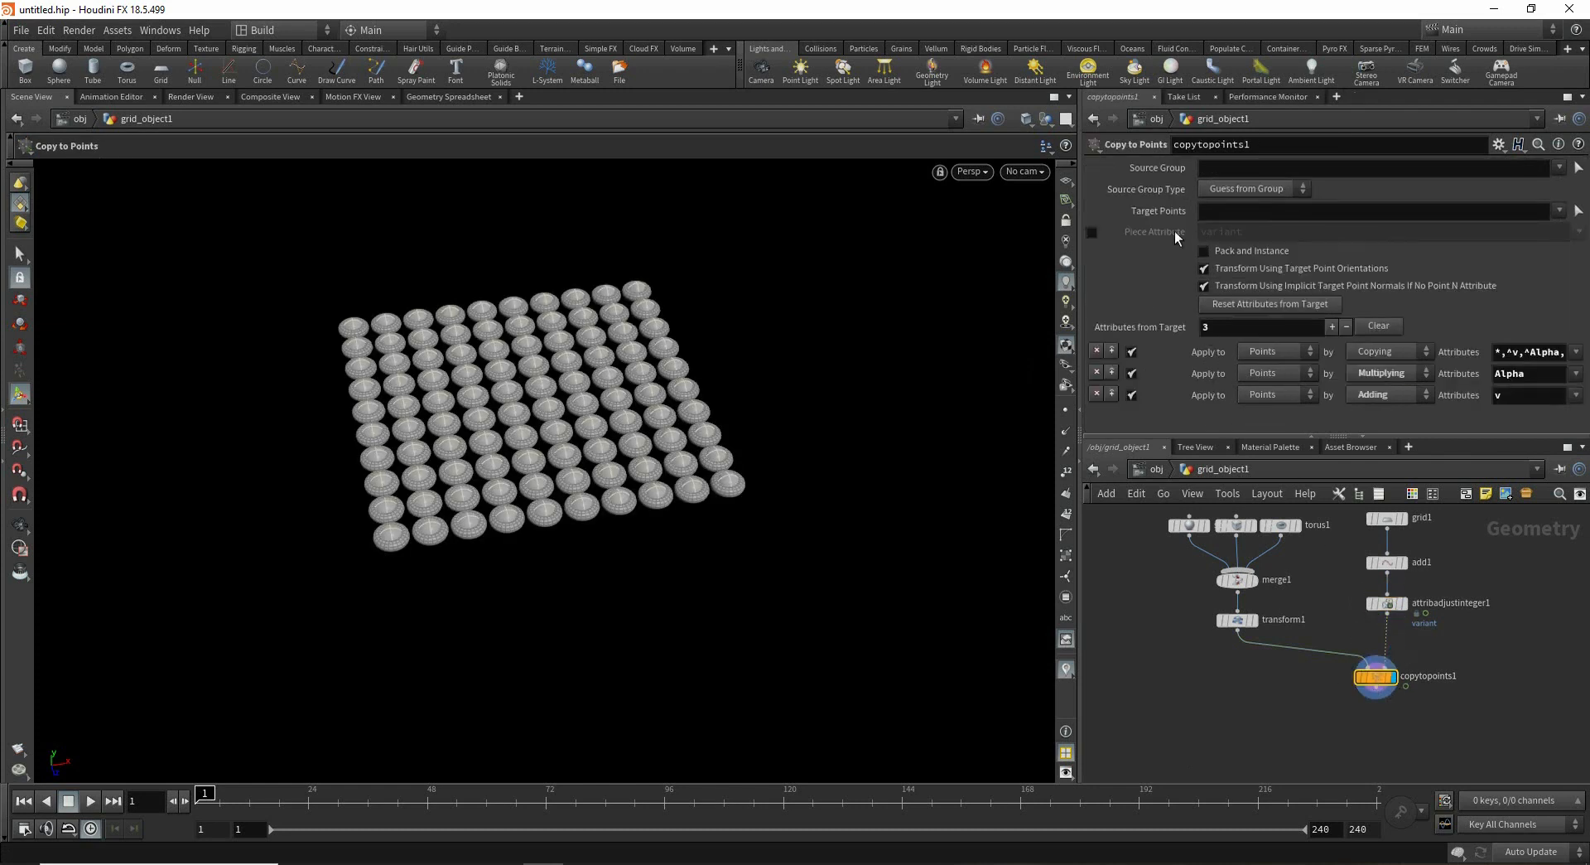
mouse_move(1375, 689)
click(1092, 232)
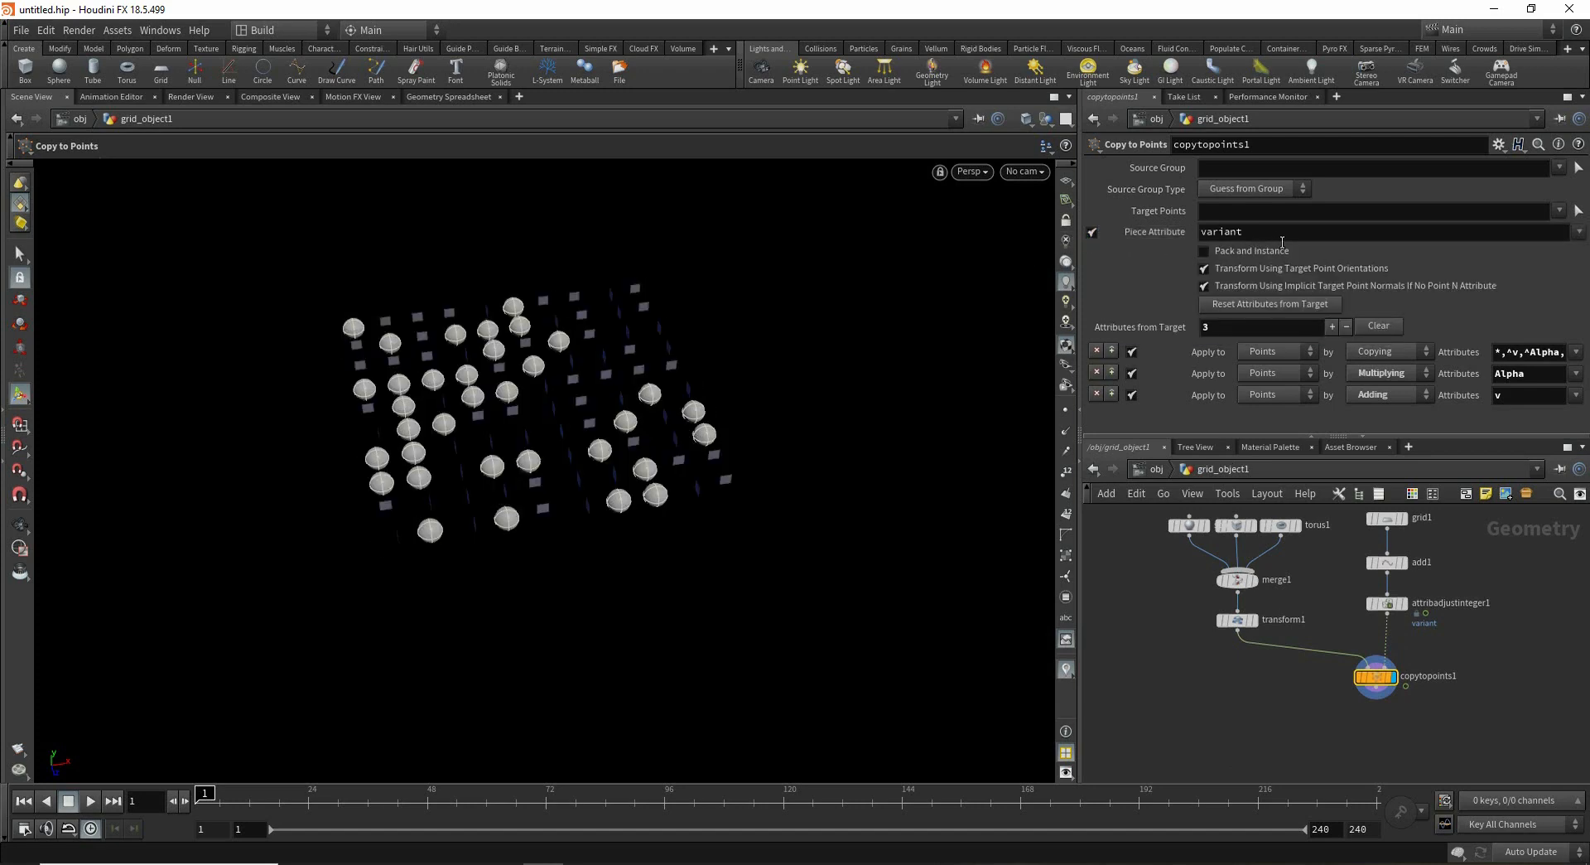
drag(1191, 228, 1192, 231)
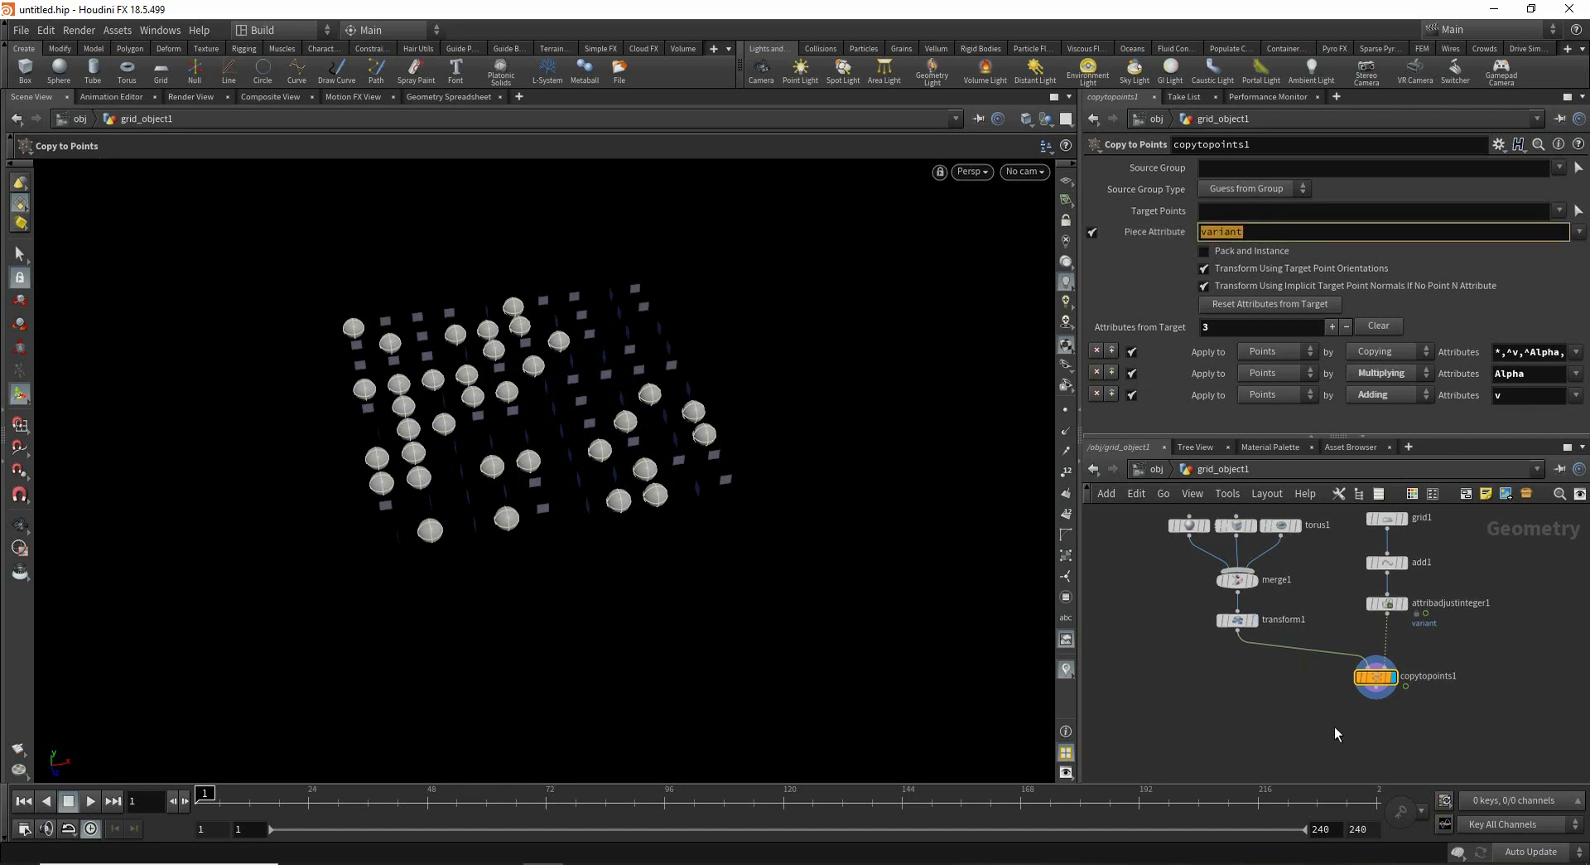
- Insert an Assemble node between the Transform node and Copy to Points
alt+right_drag(475, 405, 818, 430)
mouse_move(682, 522)
alt+mouse_down()
mouse_move(703, 434)
mouse_move(699, 525)
alt+mouse_up()
key(Return)
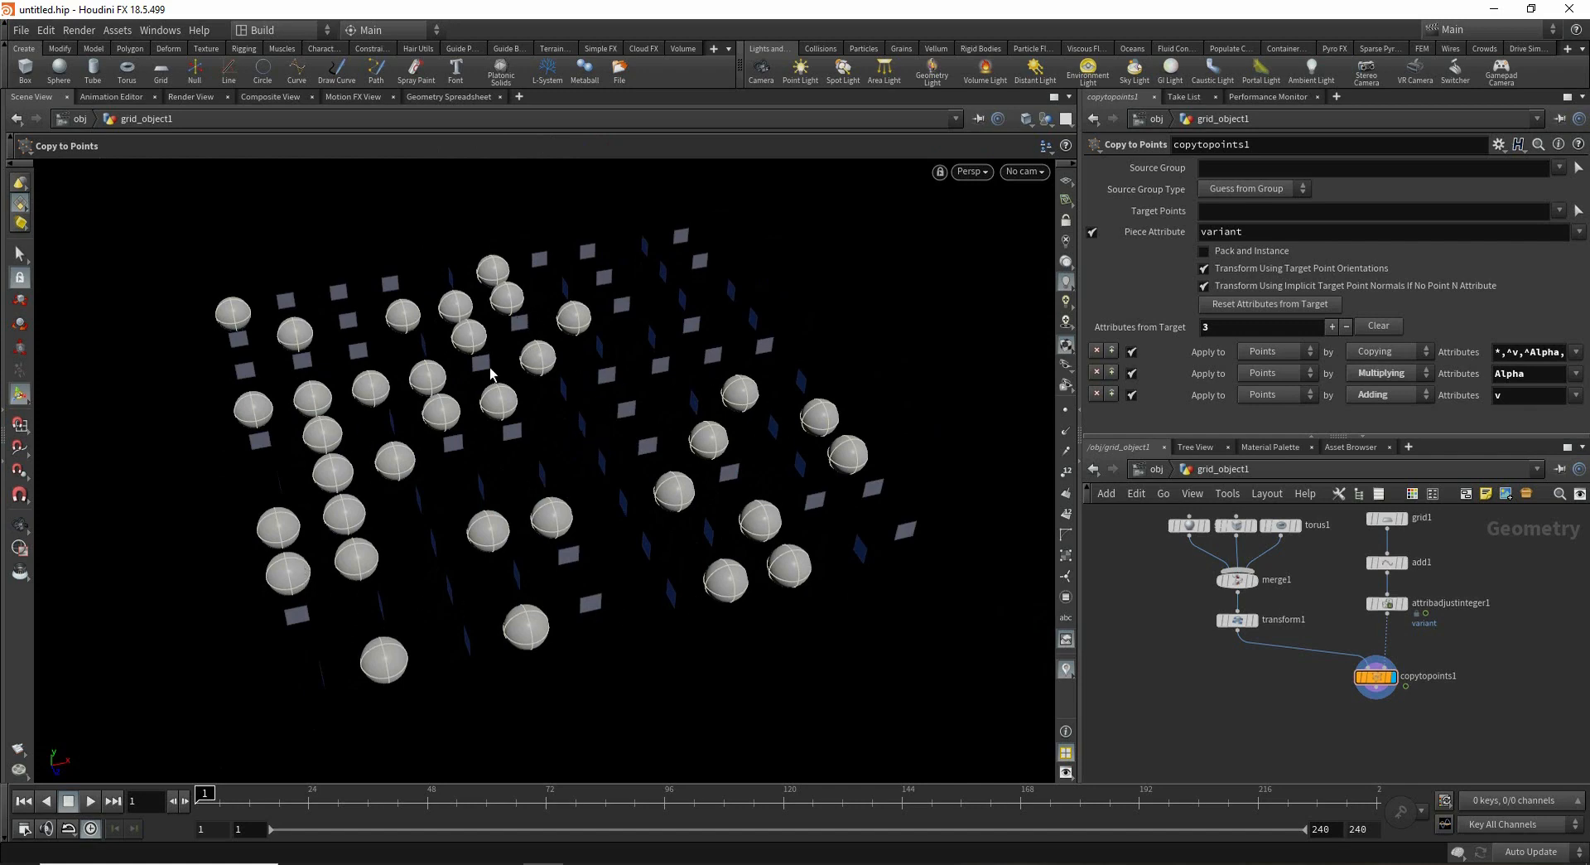
alt+middle_drag(475, 575, 552, 520)
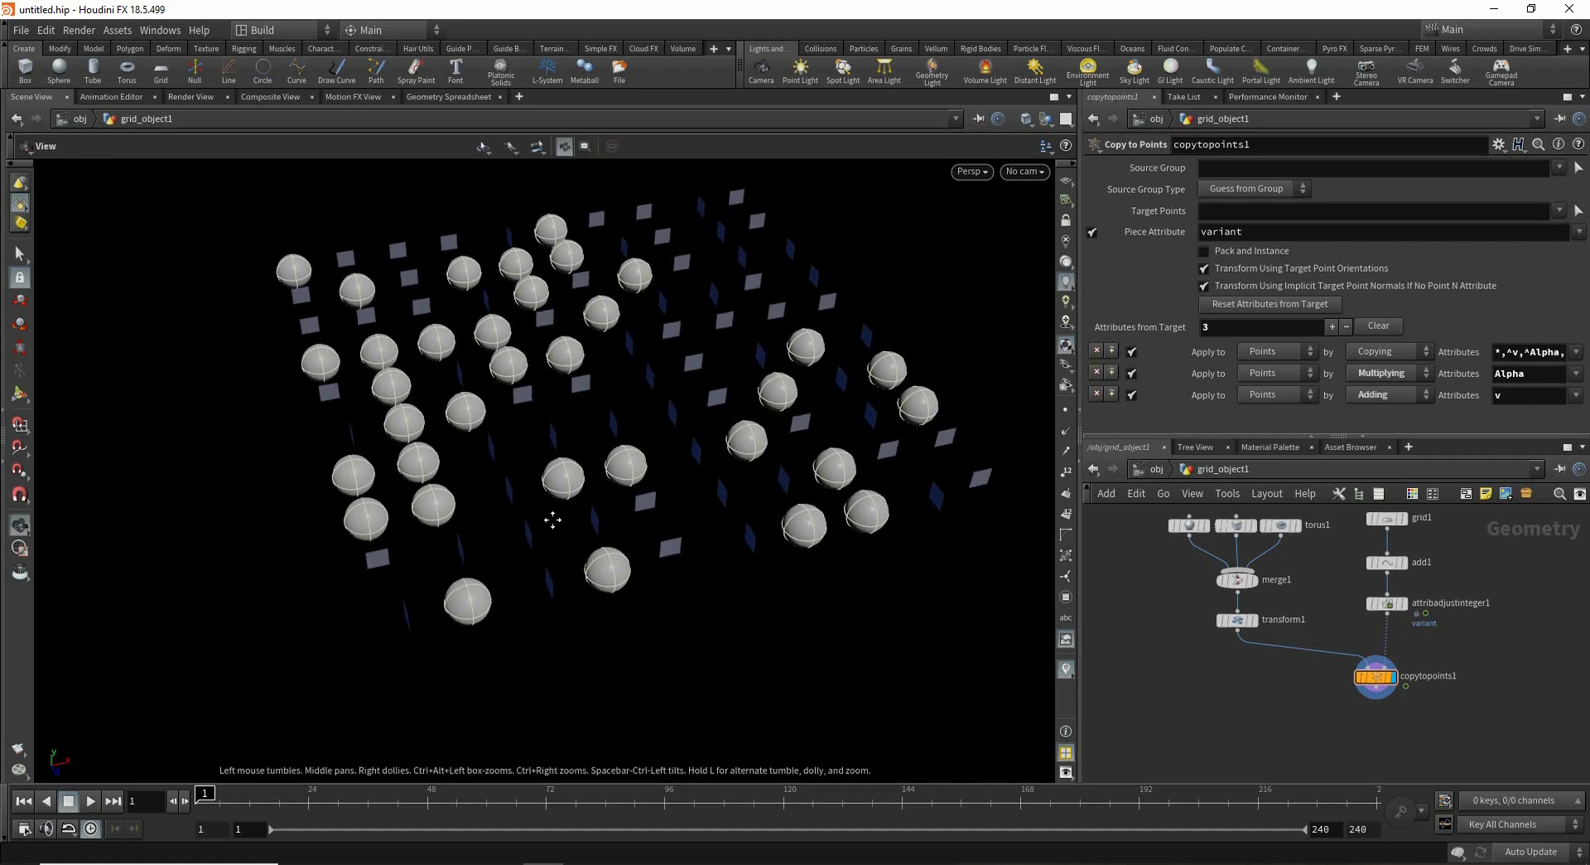
alt+drag(552, 519, 663, 497)
click(1256, 647)
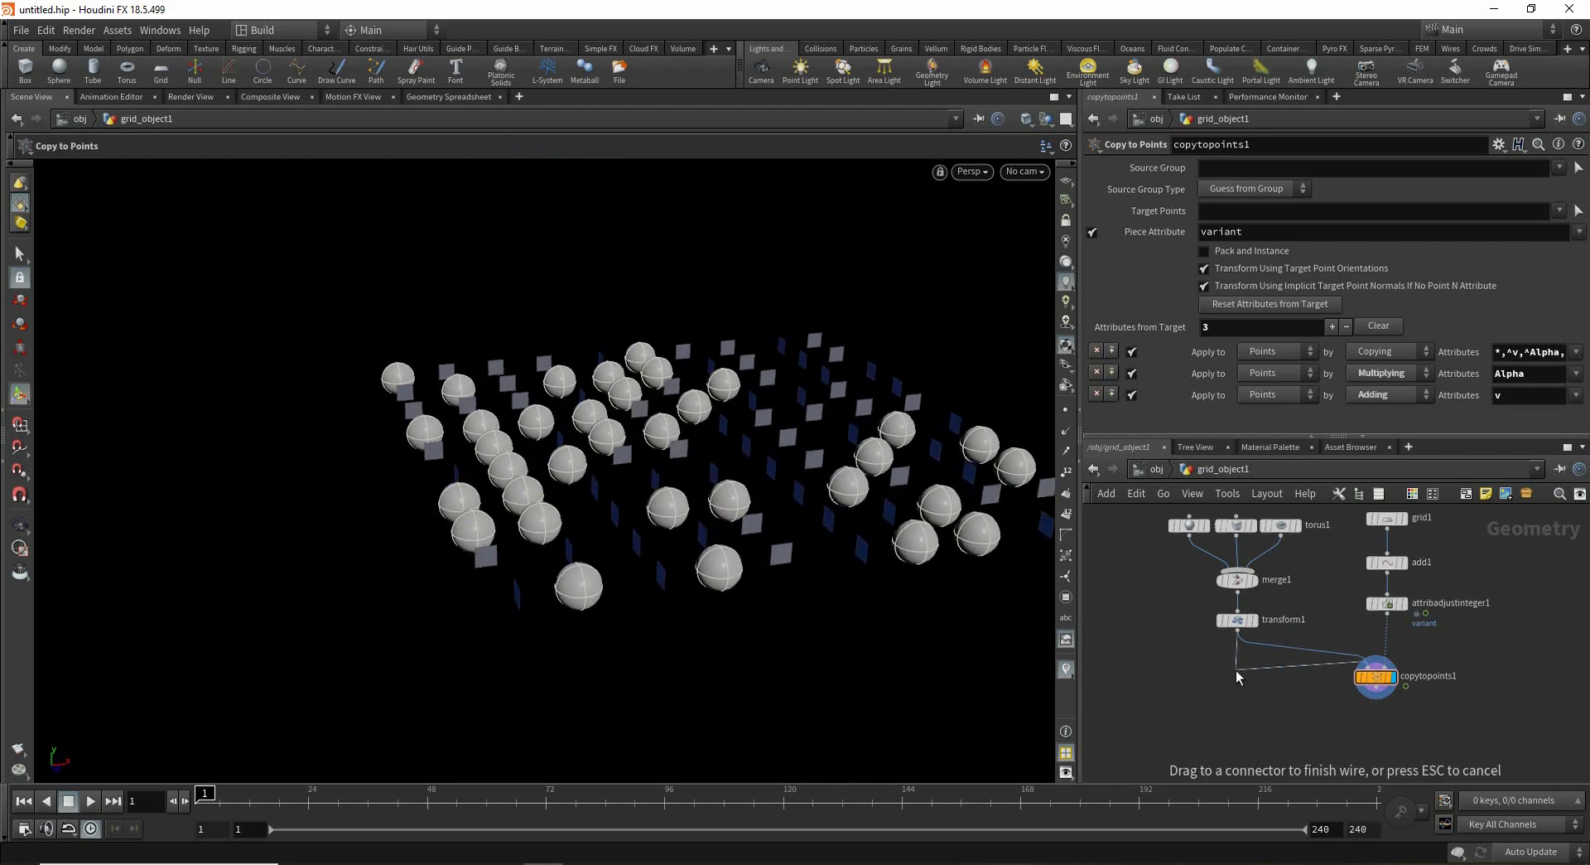
key(Tab)
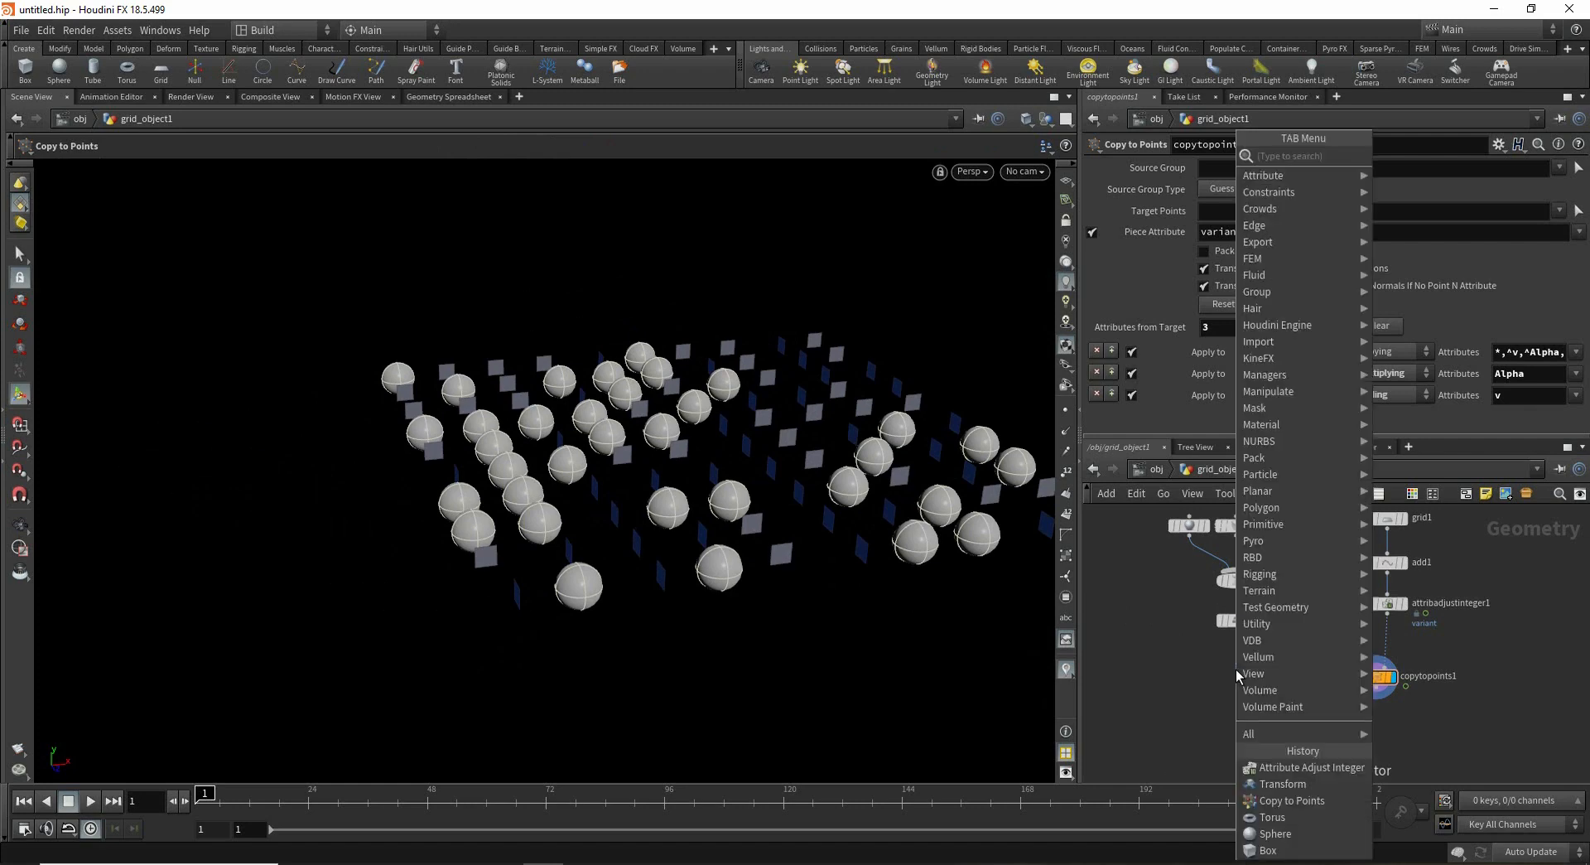
text(a)
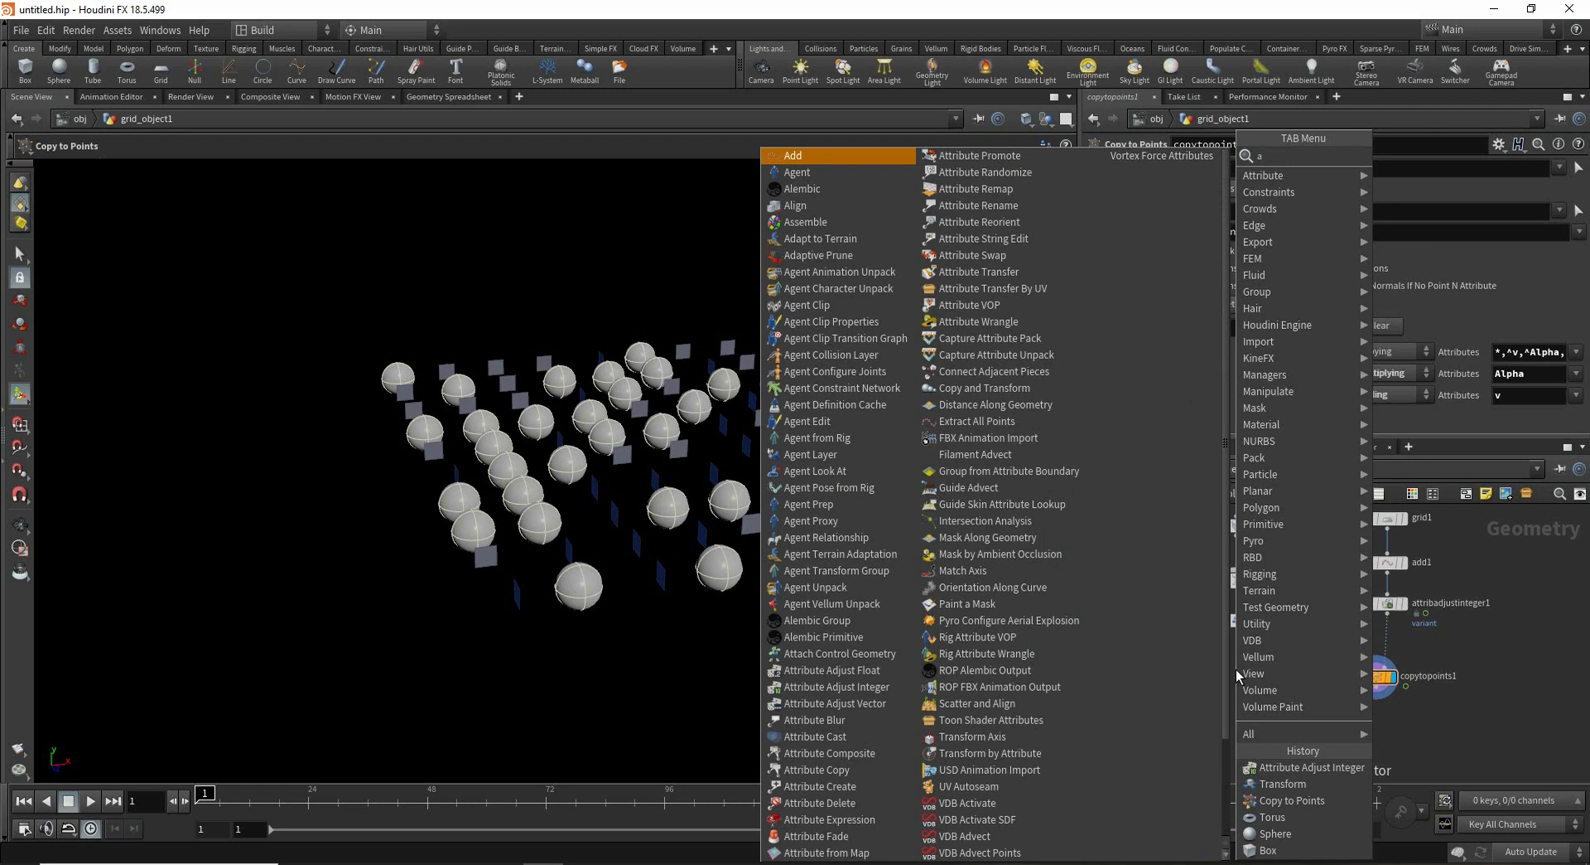
text(ss)
key(Return)
key(Return)
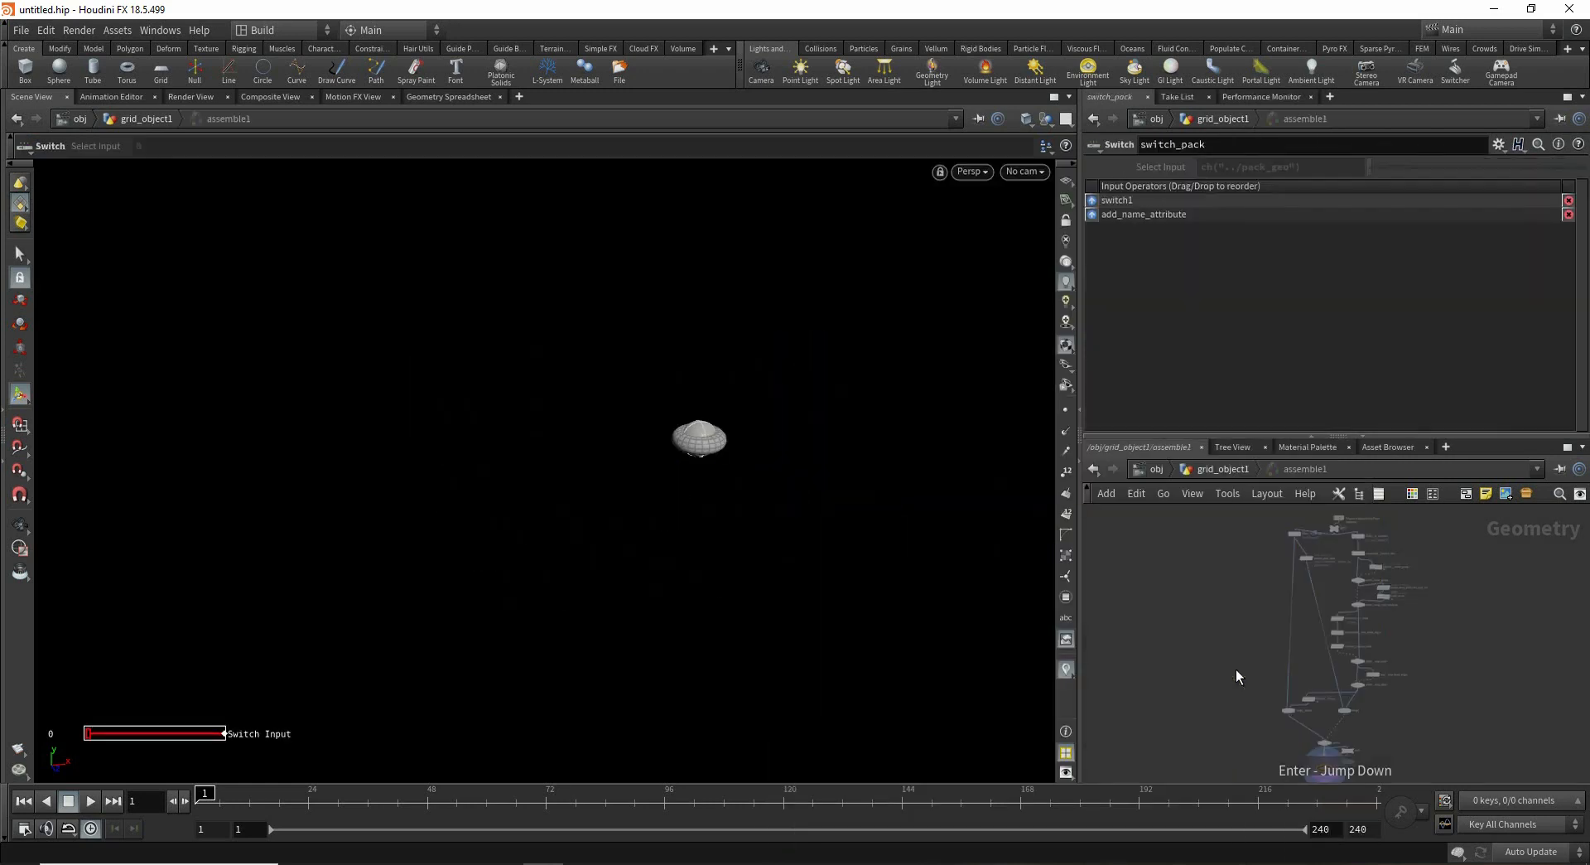
click(1231, 469)
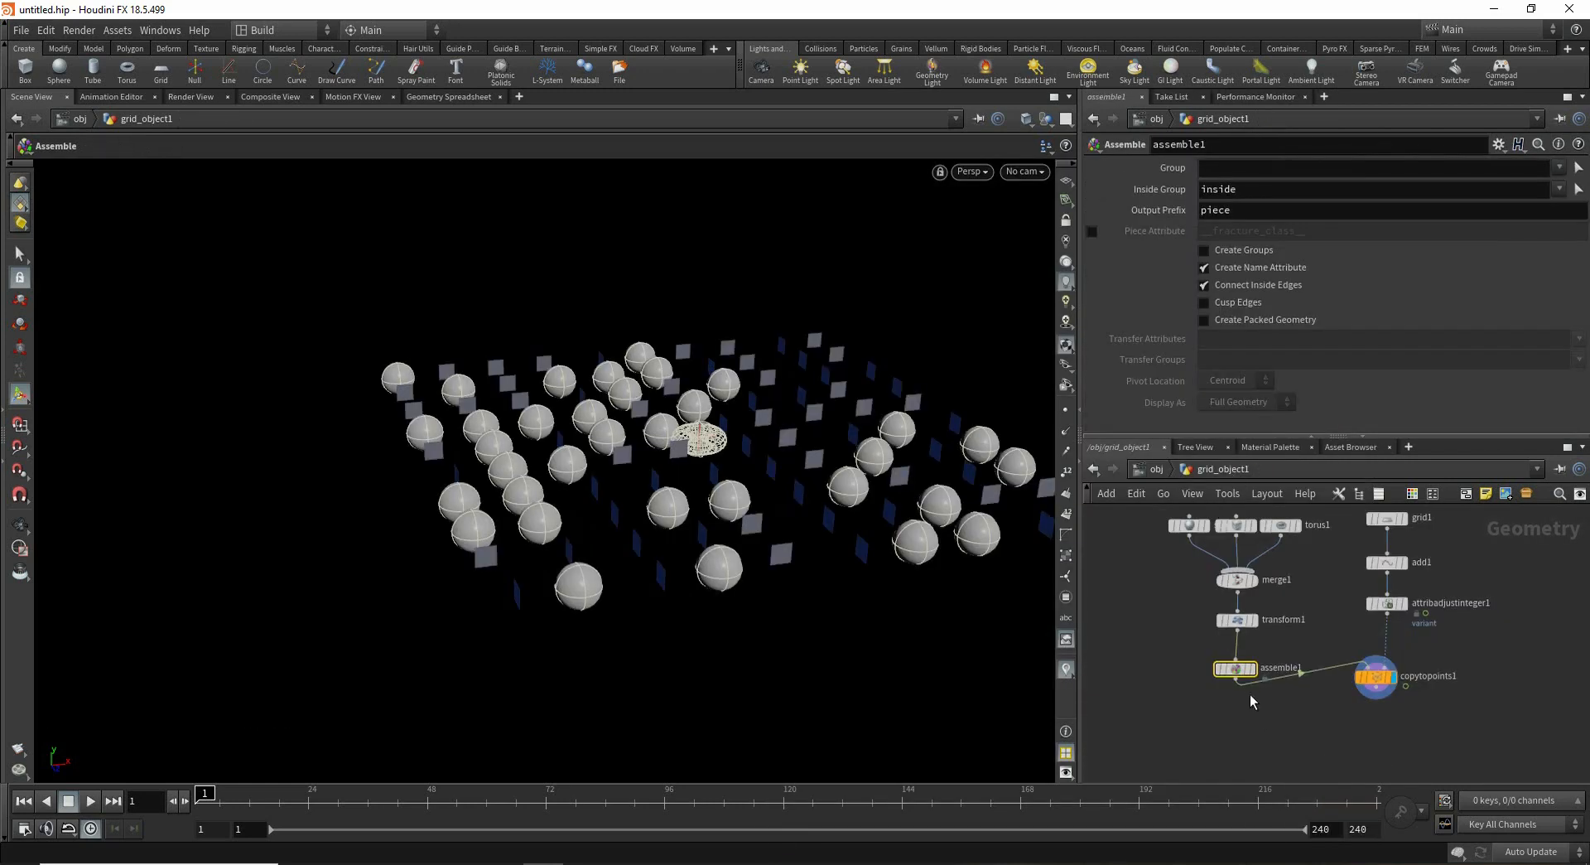
- Enable Create Packed Geometry on the Assemble node
click(1282, 321)
drag(795, 471, 740, 584)
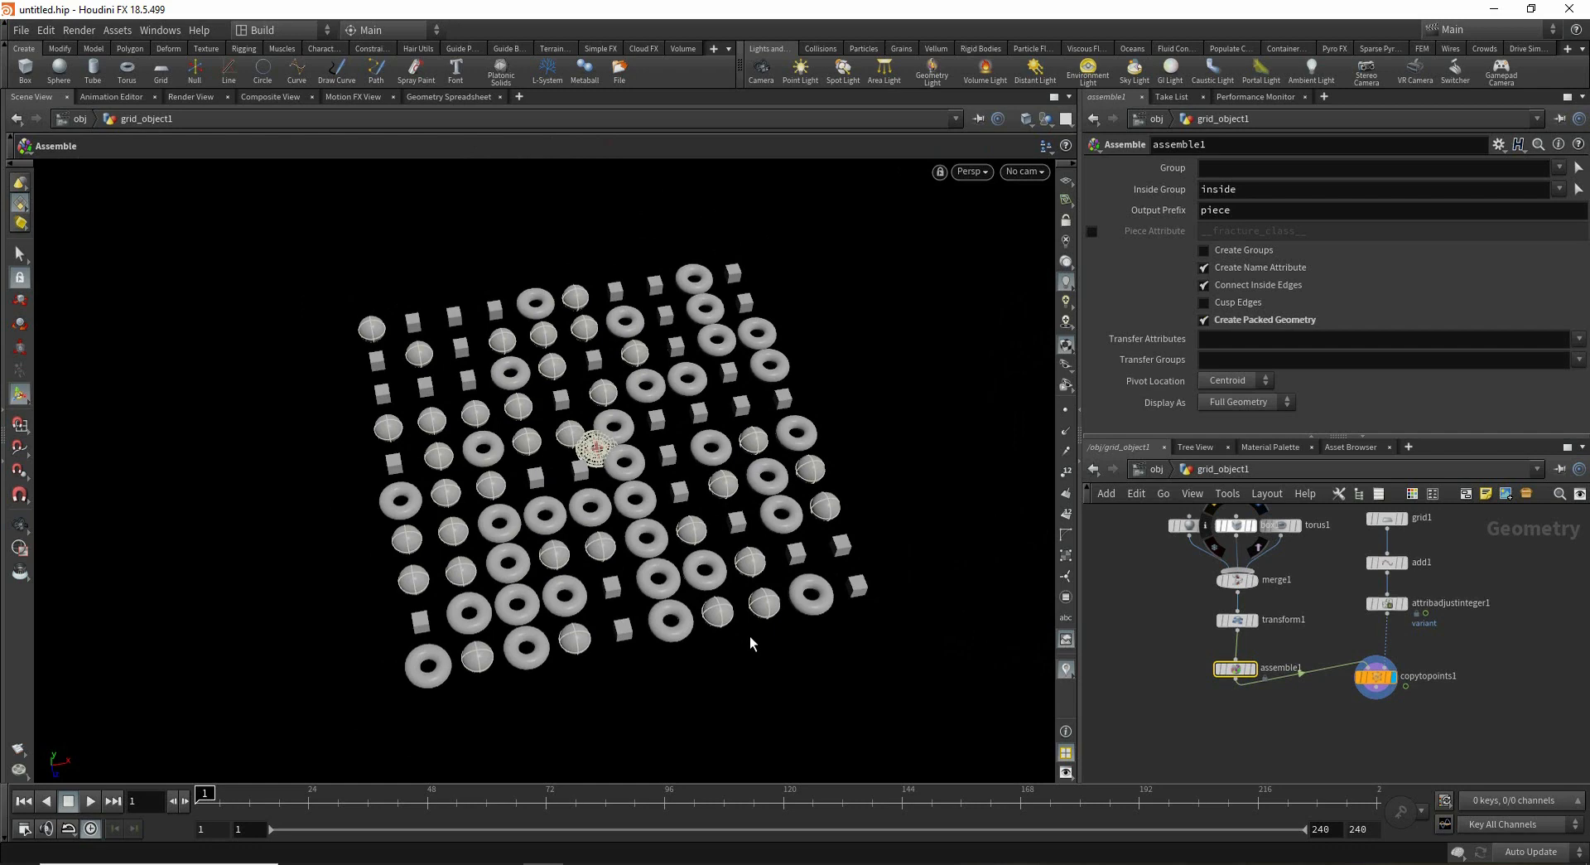
drag(1379, 682, 1380, 749)
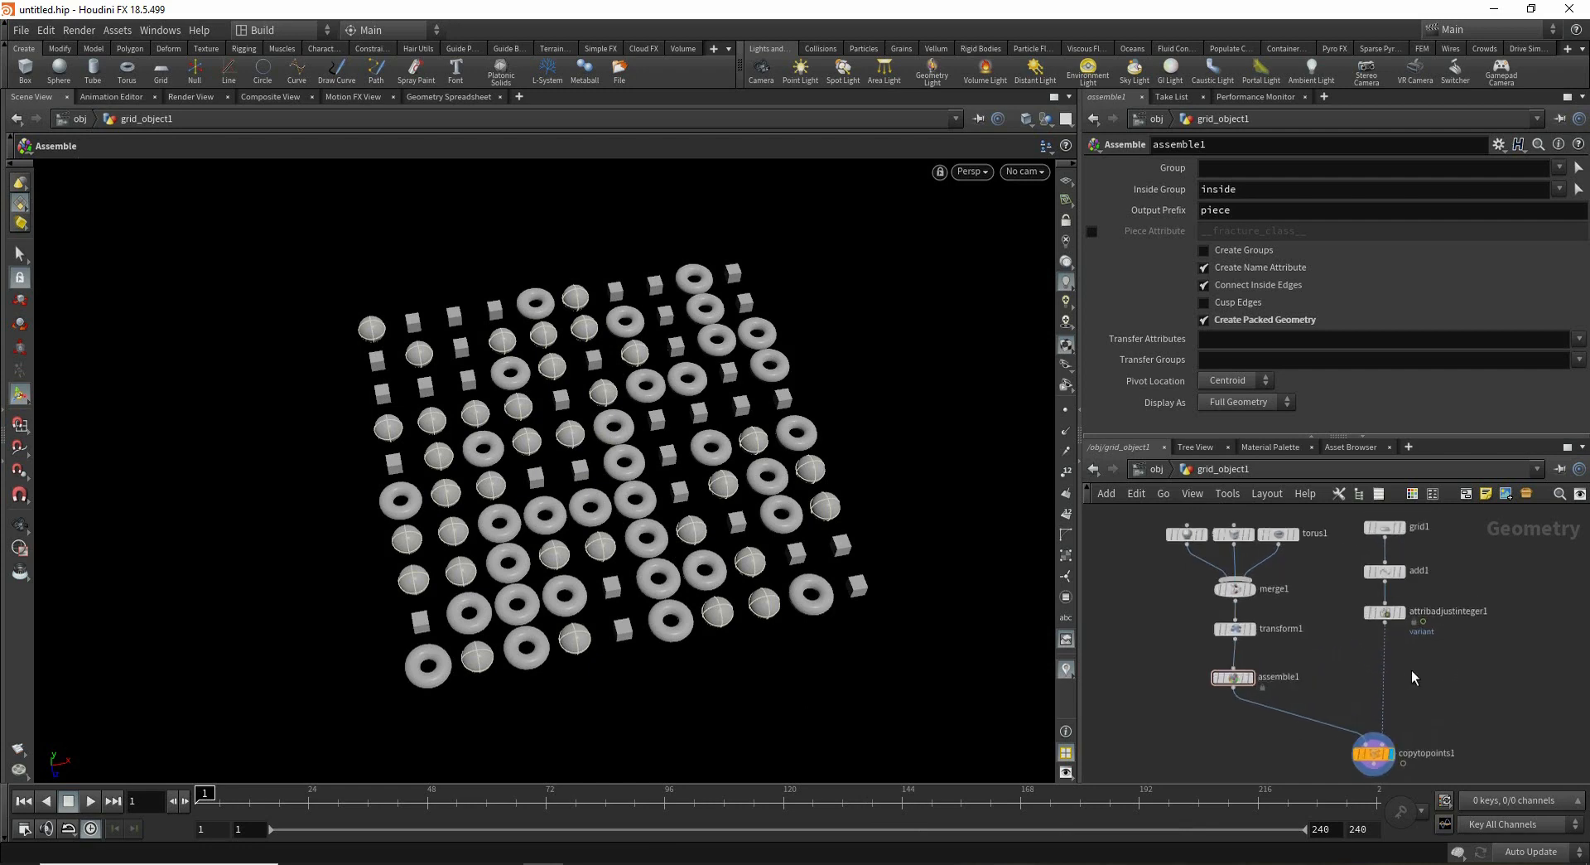
- Insert an Attribute Randomize node into the wire between the Attribute Adjust Integer node and Copy to Points
key(Tab)
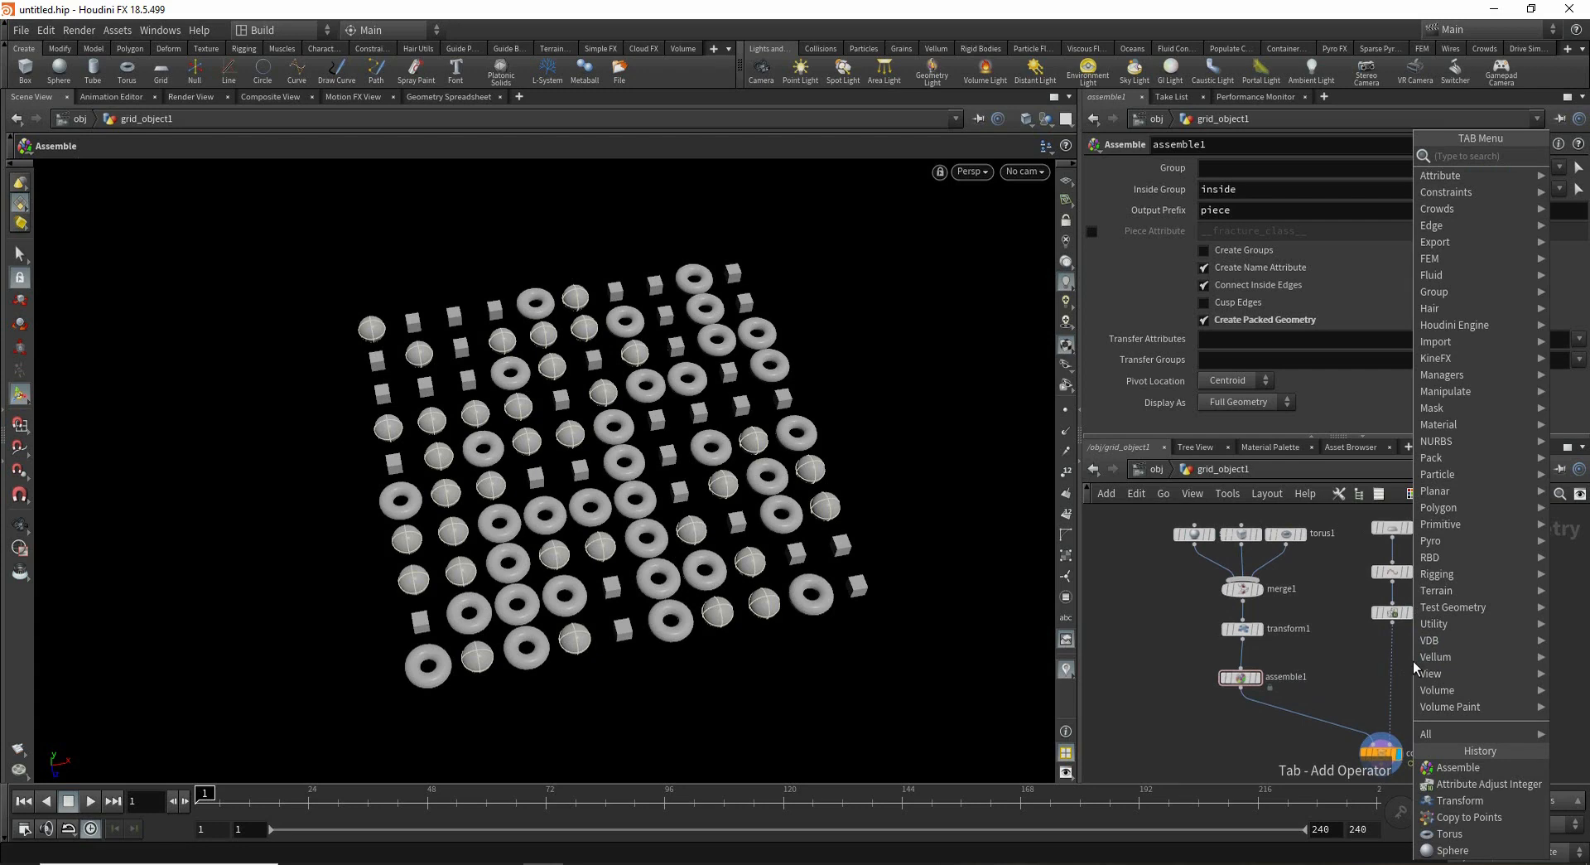
text(ra)
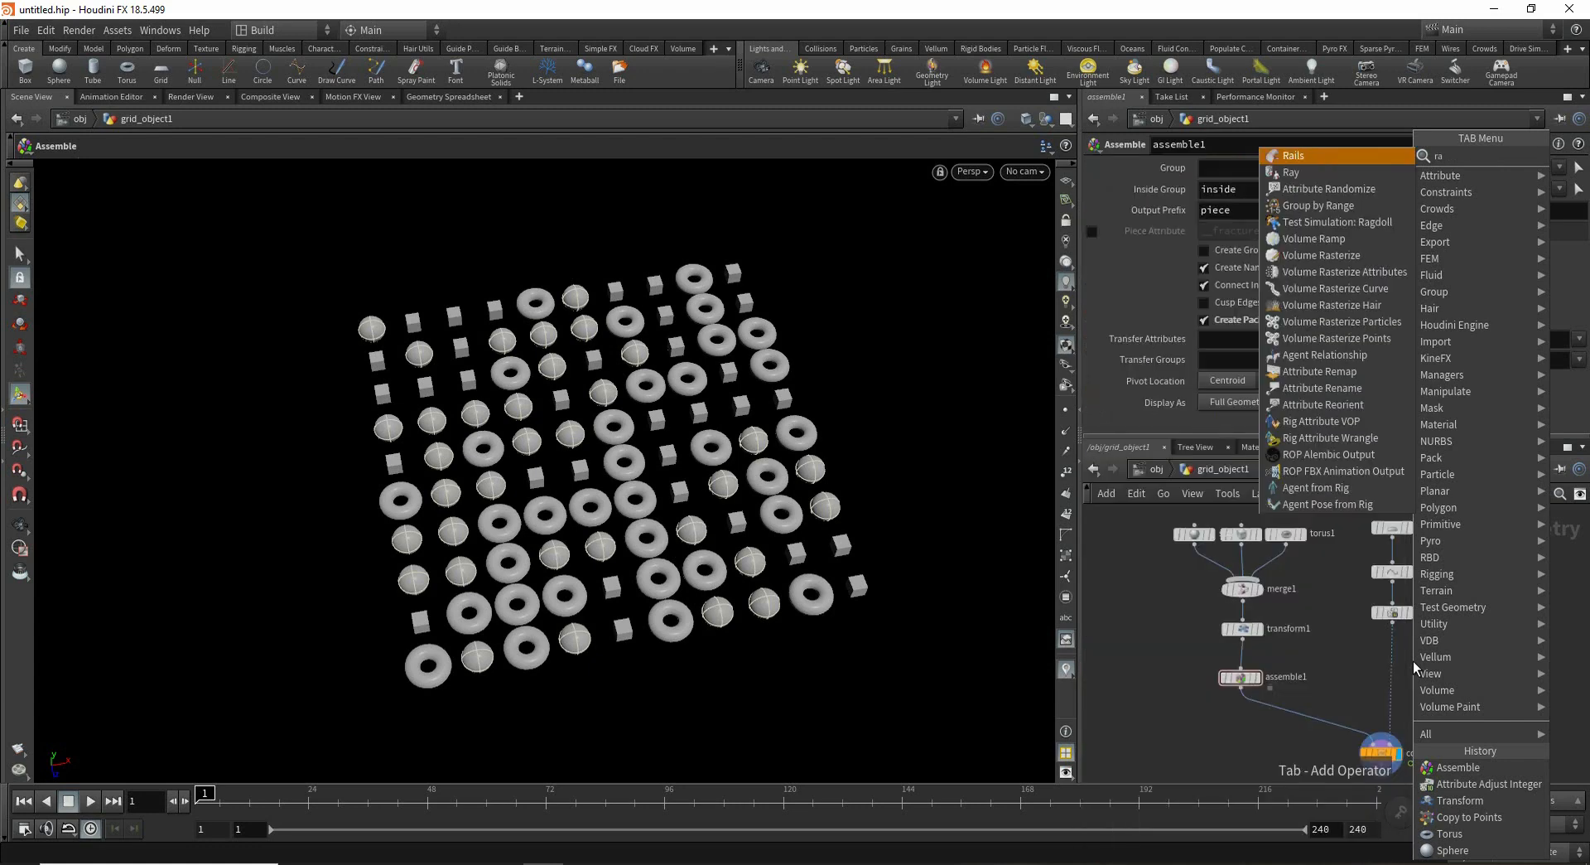
key(BackSpace)
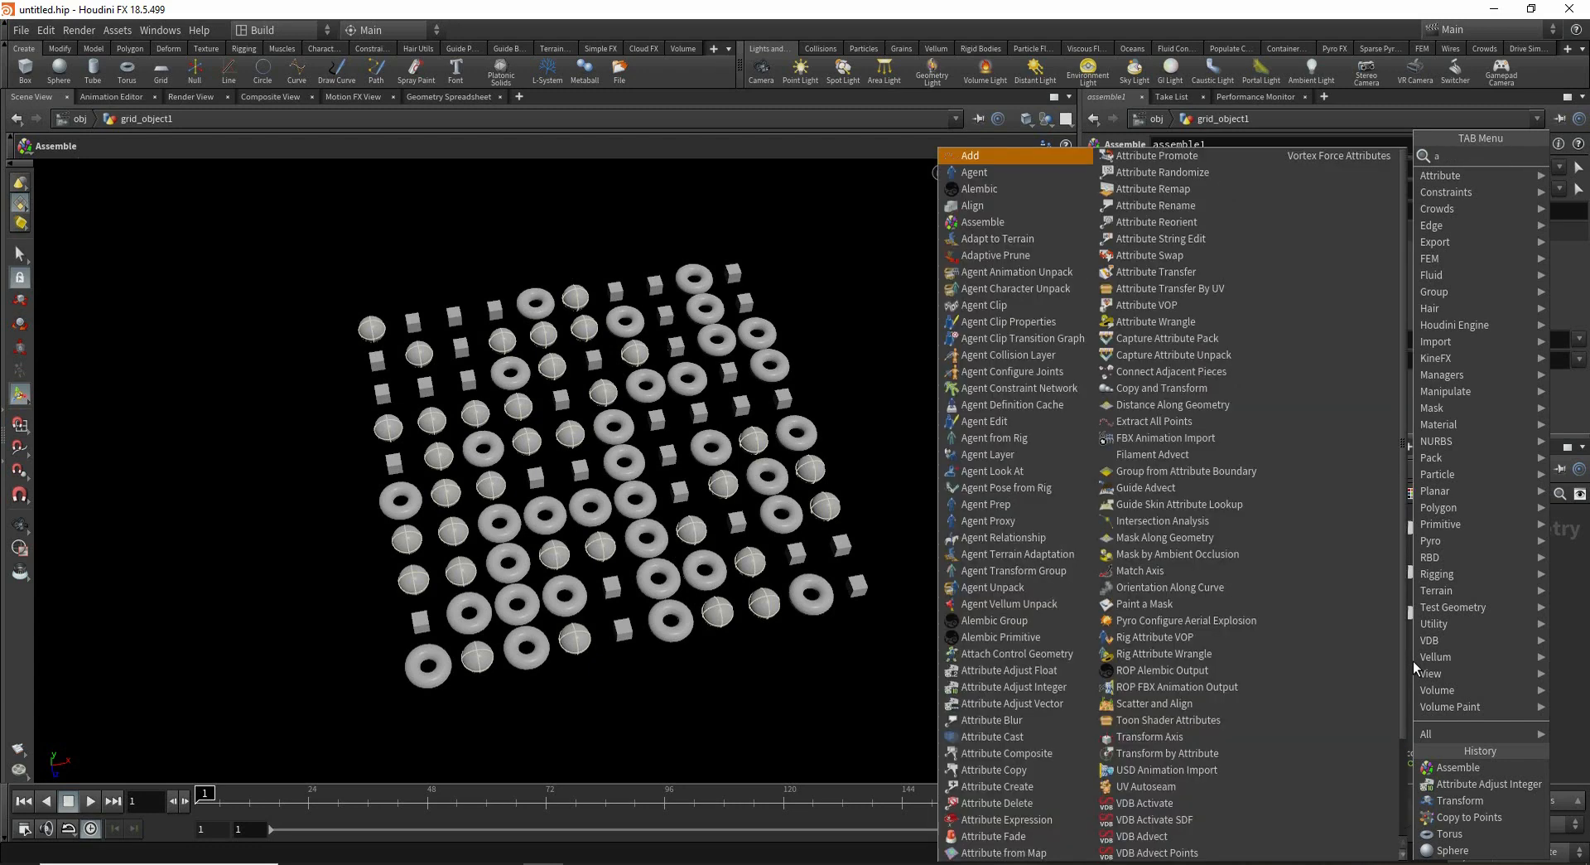
key(BackSpace)
text(ran)
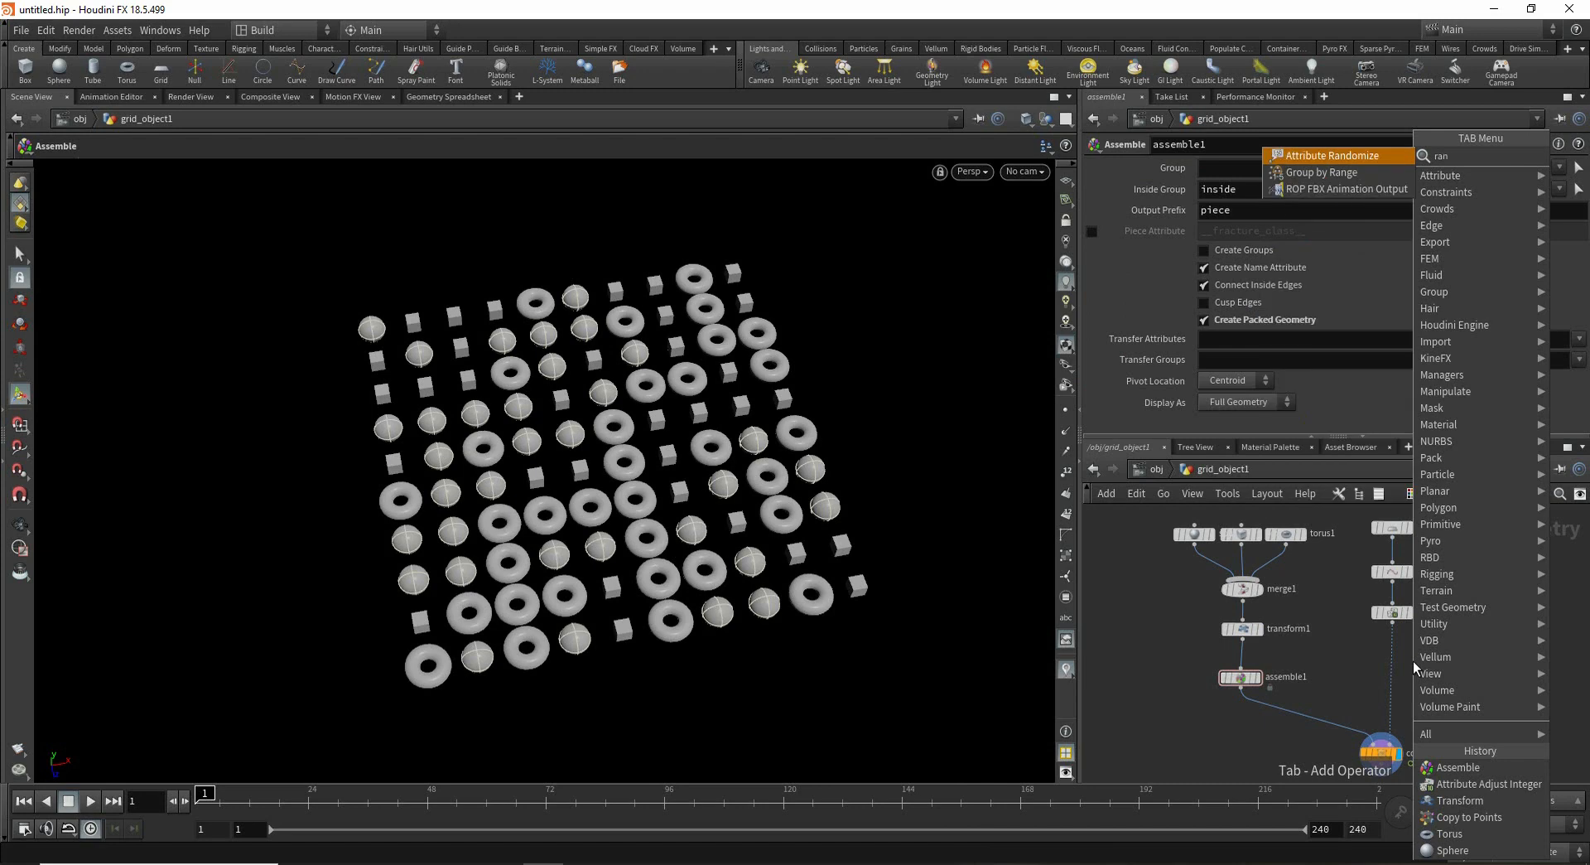
key(Return)
click(1413, 661)
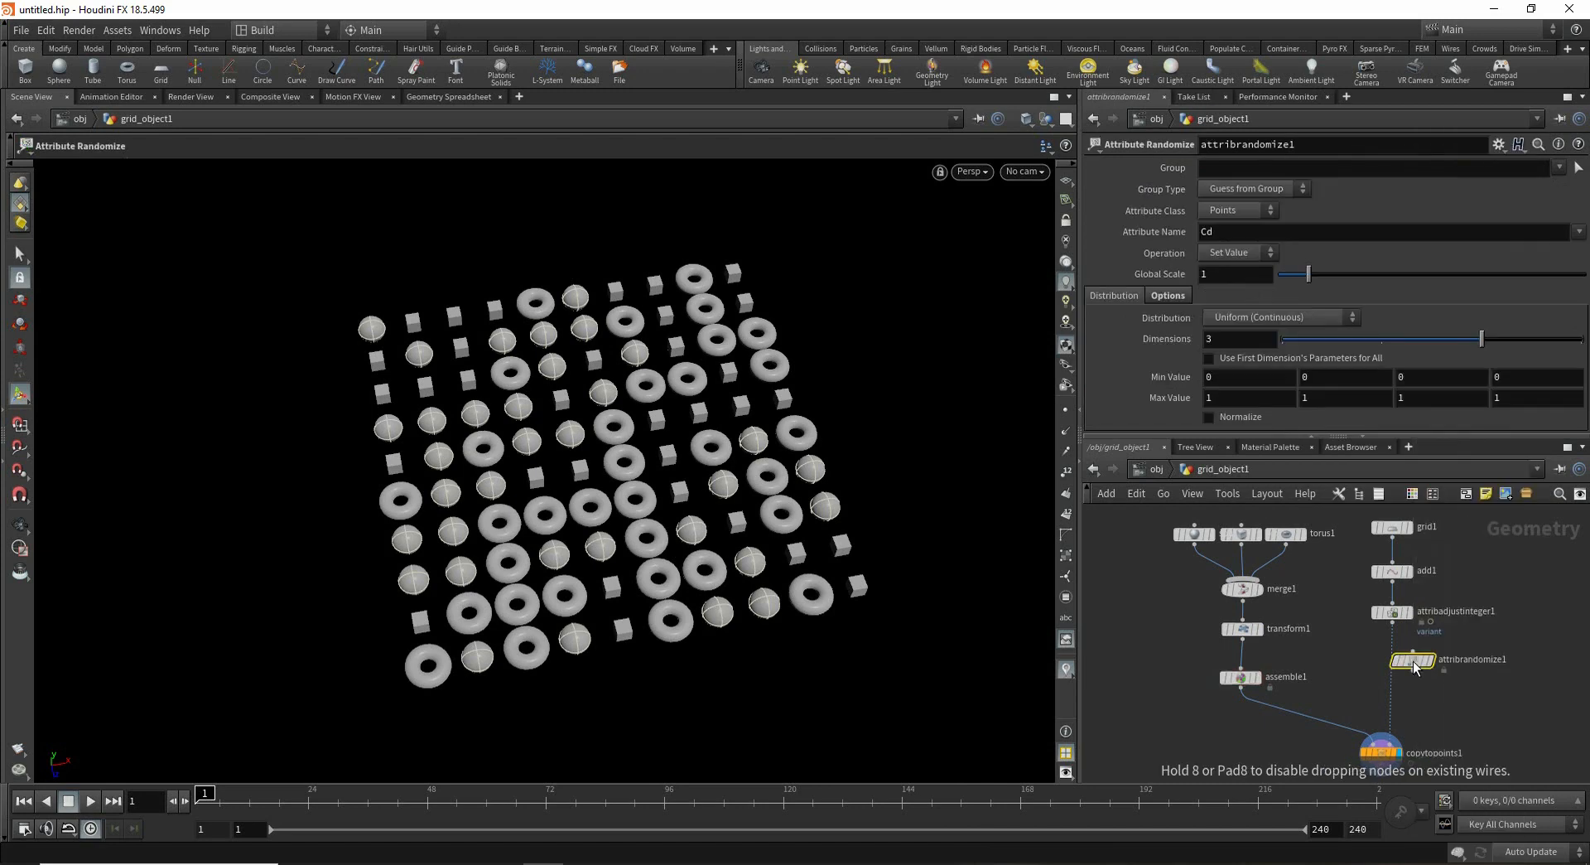
drag(1414, 667, 1393, 666)
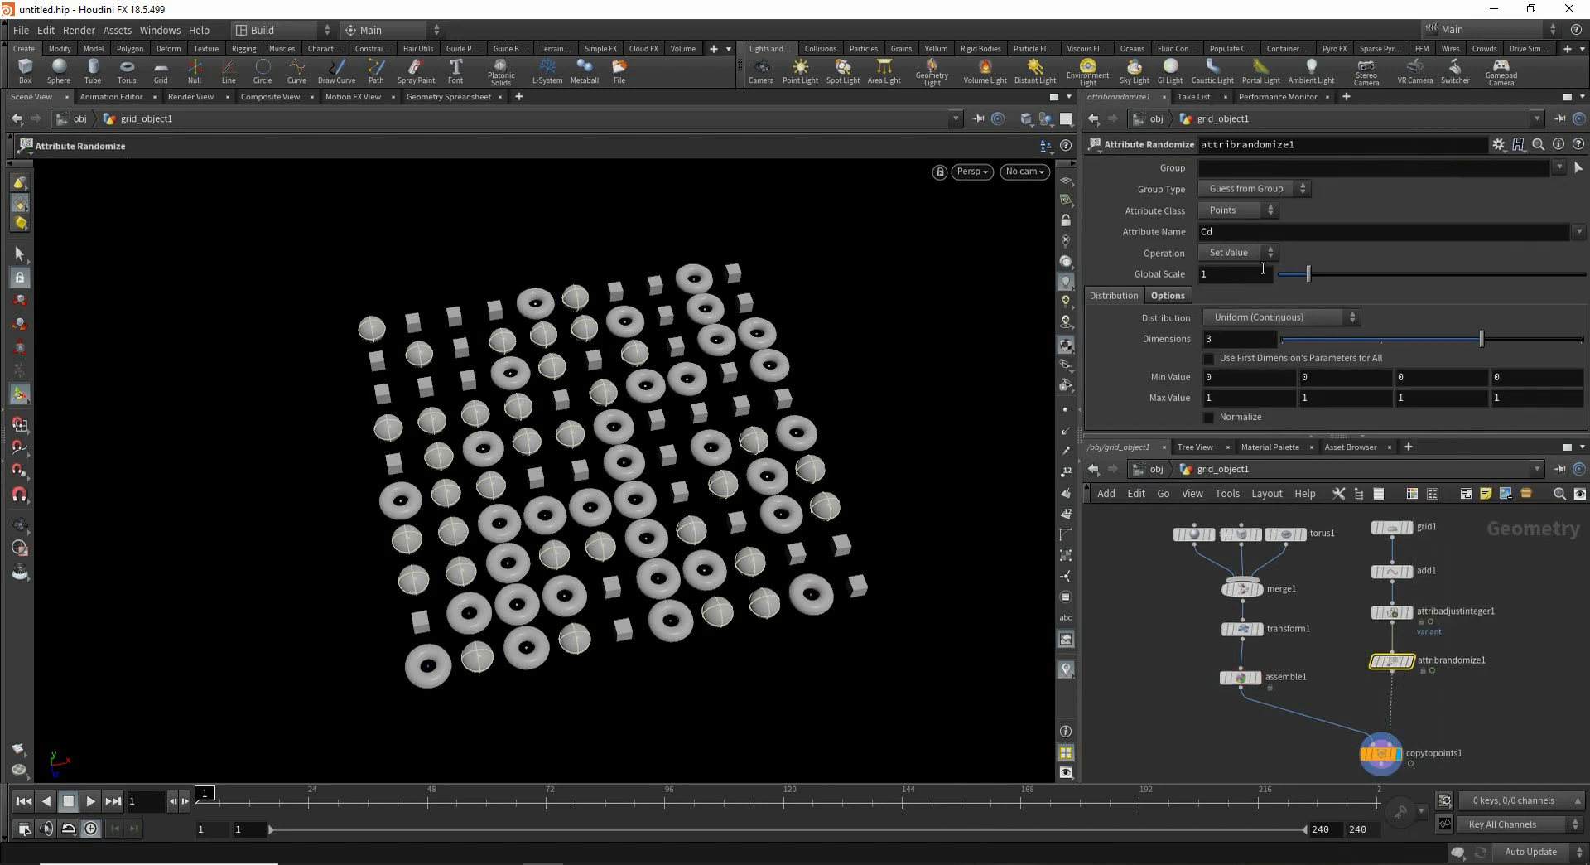
- Set the Attribute Randomize node's attribute name to pscale
double_click(1254, 231)
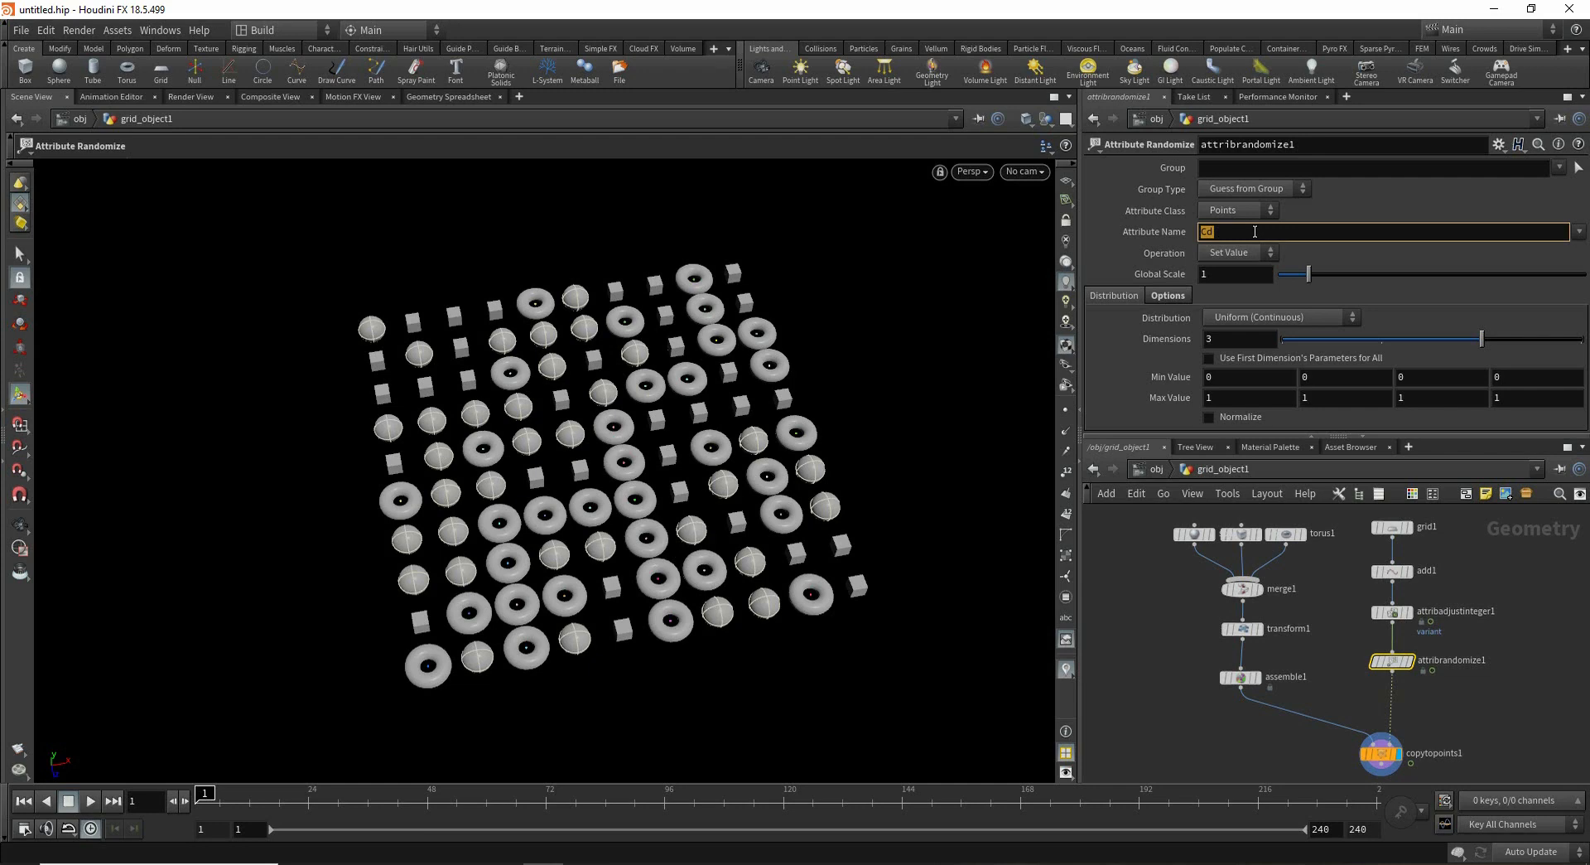
text(pscale)
key(Return)
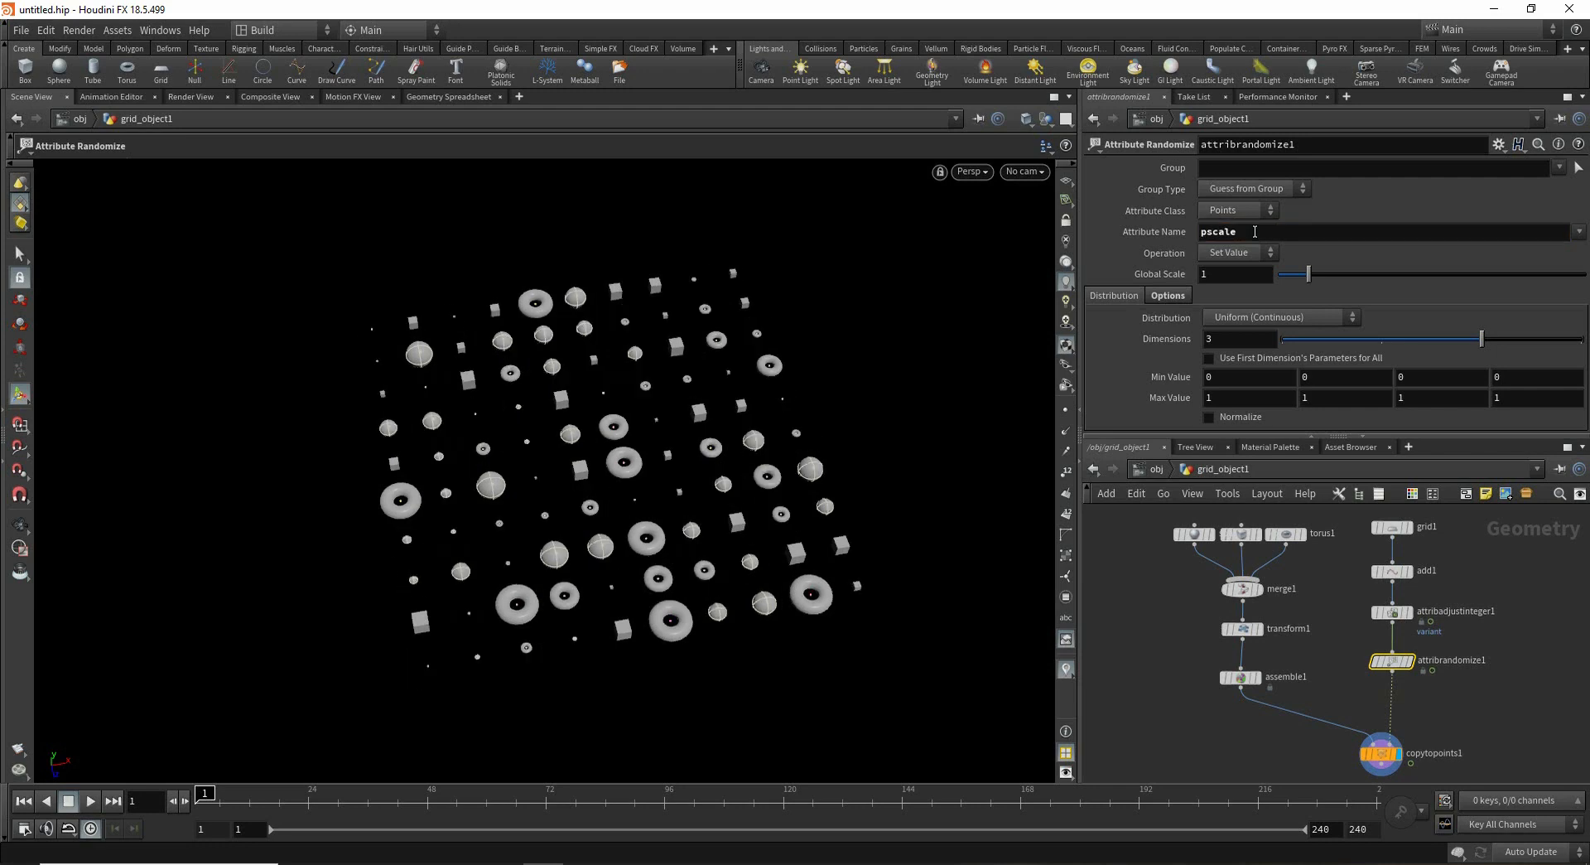
- Set the first minimum value of the pscale randomization to .3
alt+right_drag(609, 515, 767, 478)
alt+middle_drag(767, 478, 781, 425)
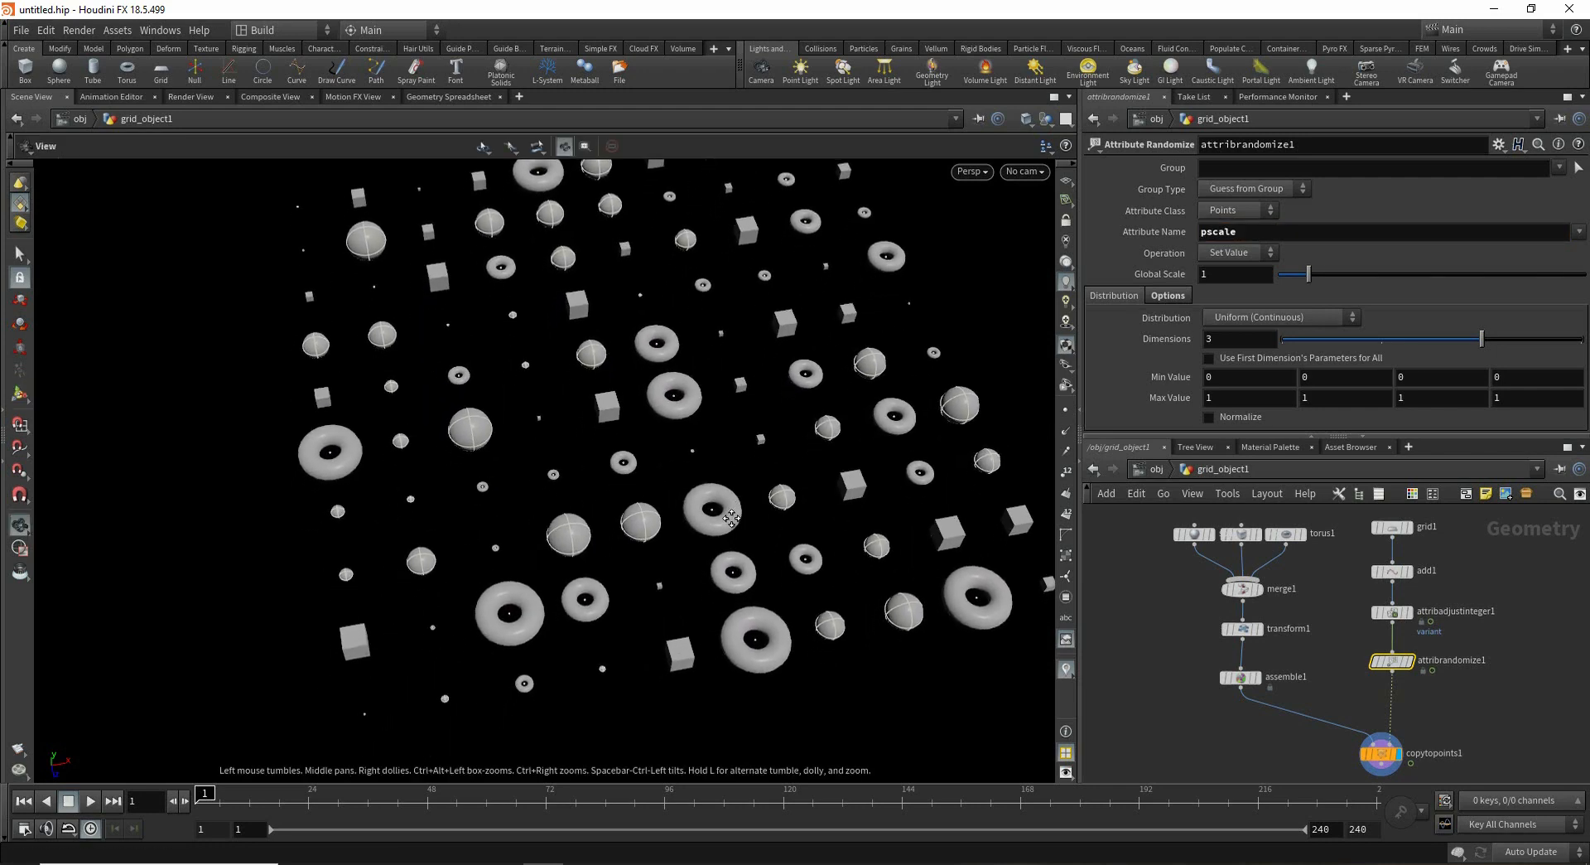
click(1218, 382)
double_click(1218, 379)
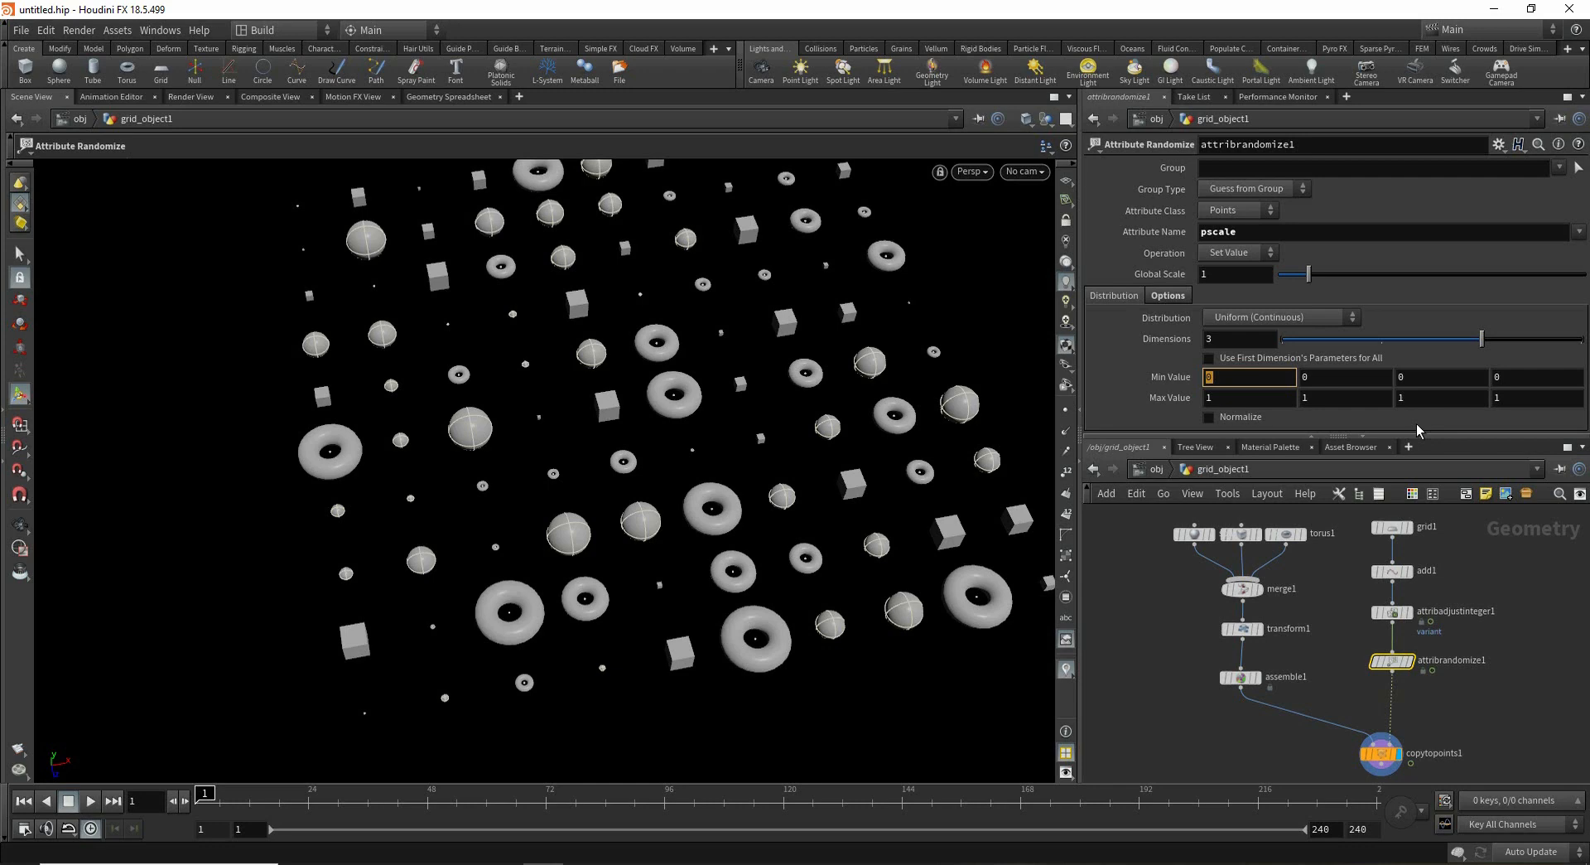
text(.3)
key(Return)
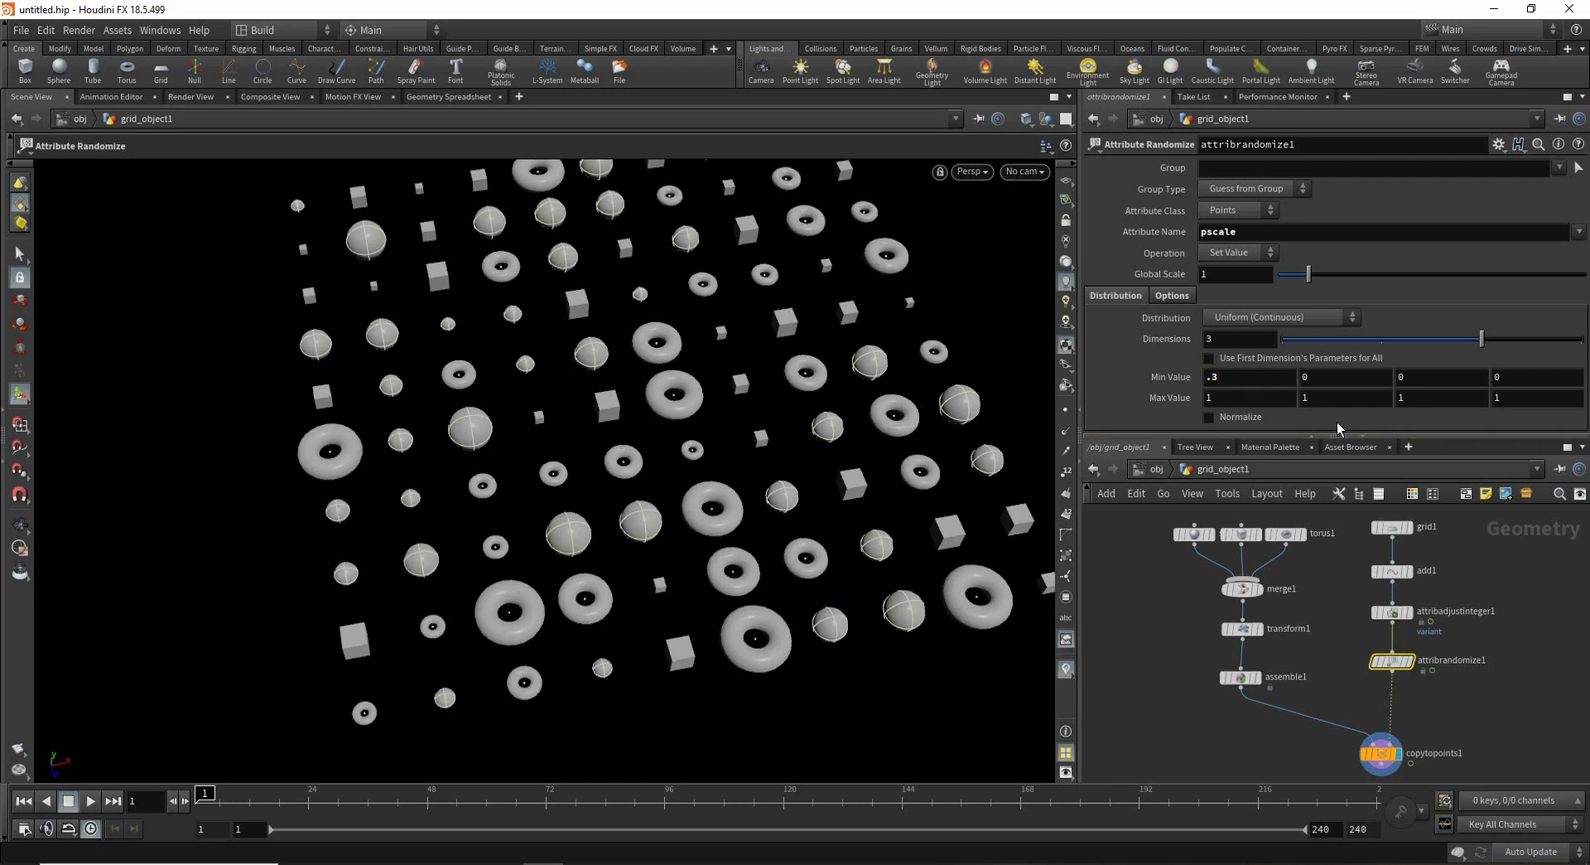
- Insert a Point Wrangle node into the wire between the Attribute Adjust Integer and Attribute Randomize nodes
key(Tab)
text(ram)
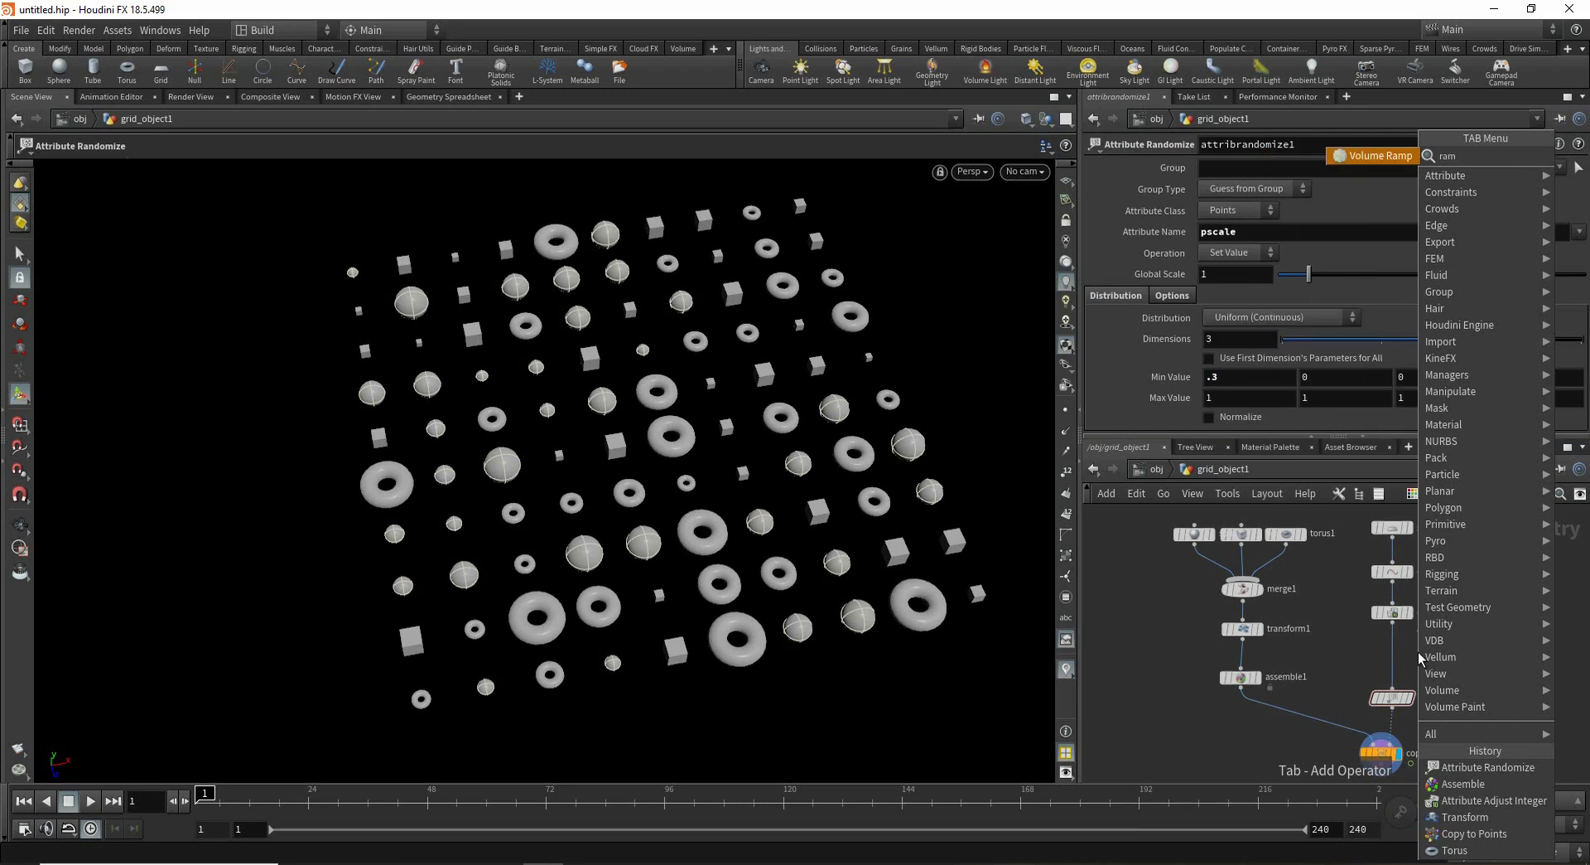
key(BackSpace)
key(BackSpace)
key(BackSpace)
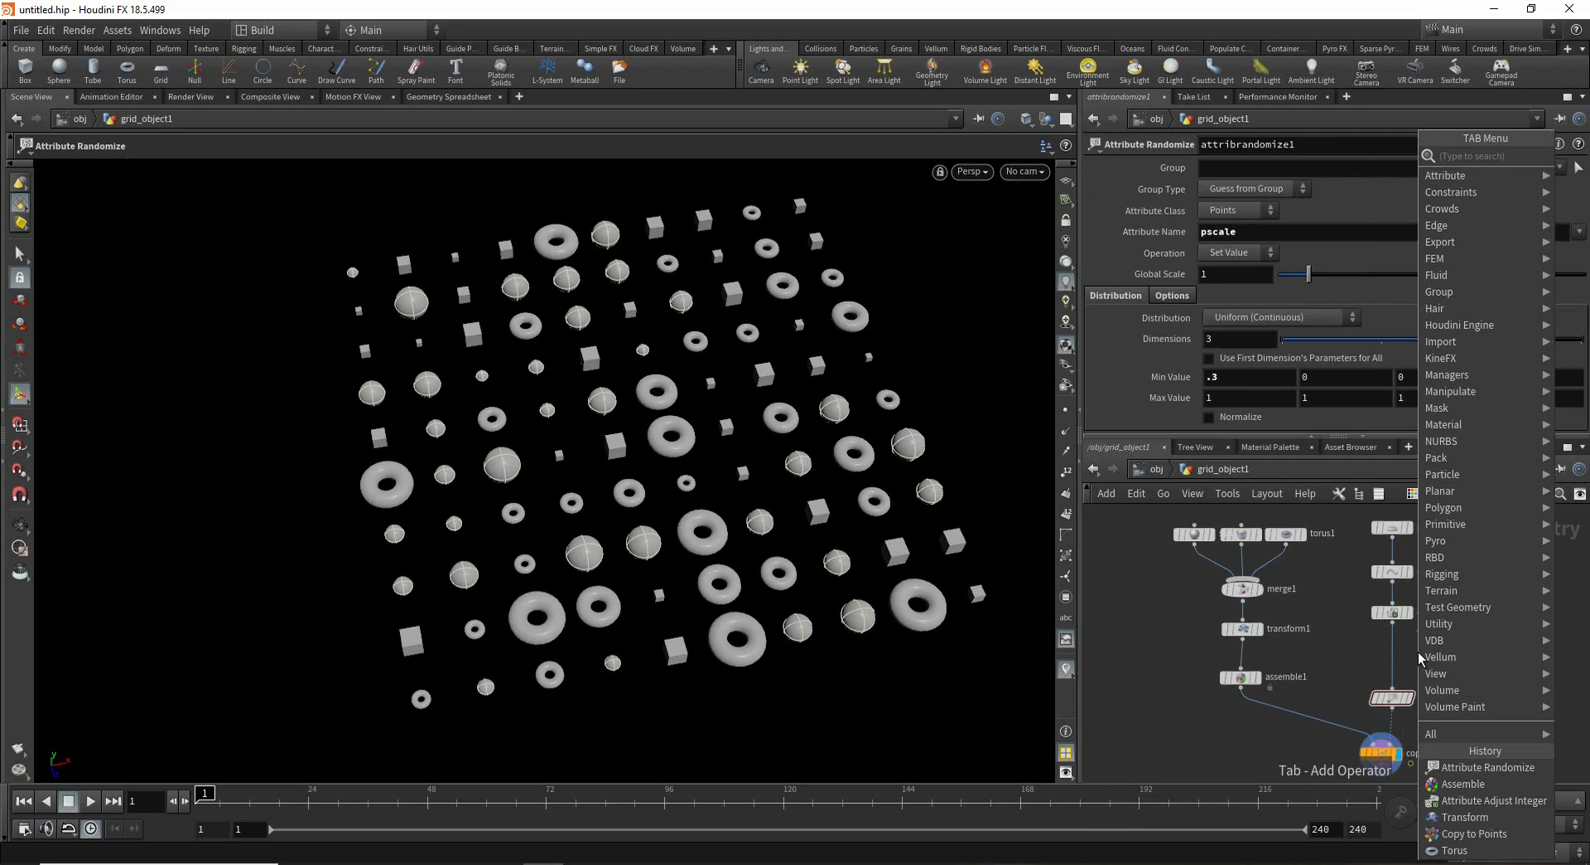
text(powra)
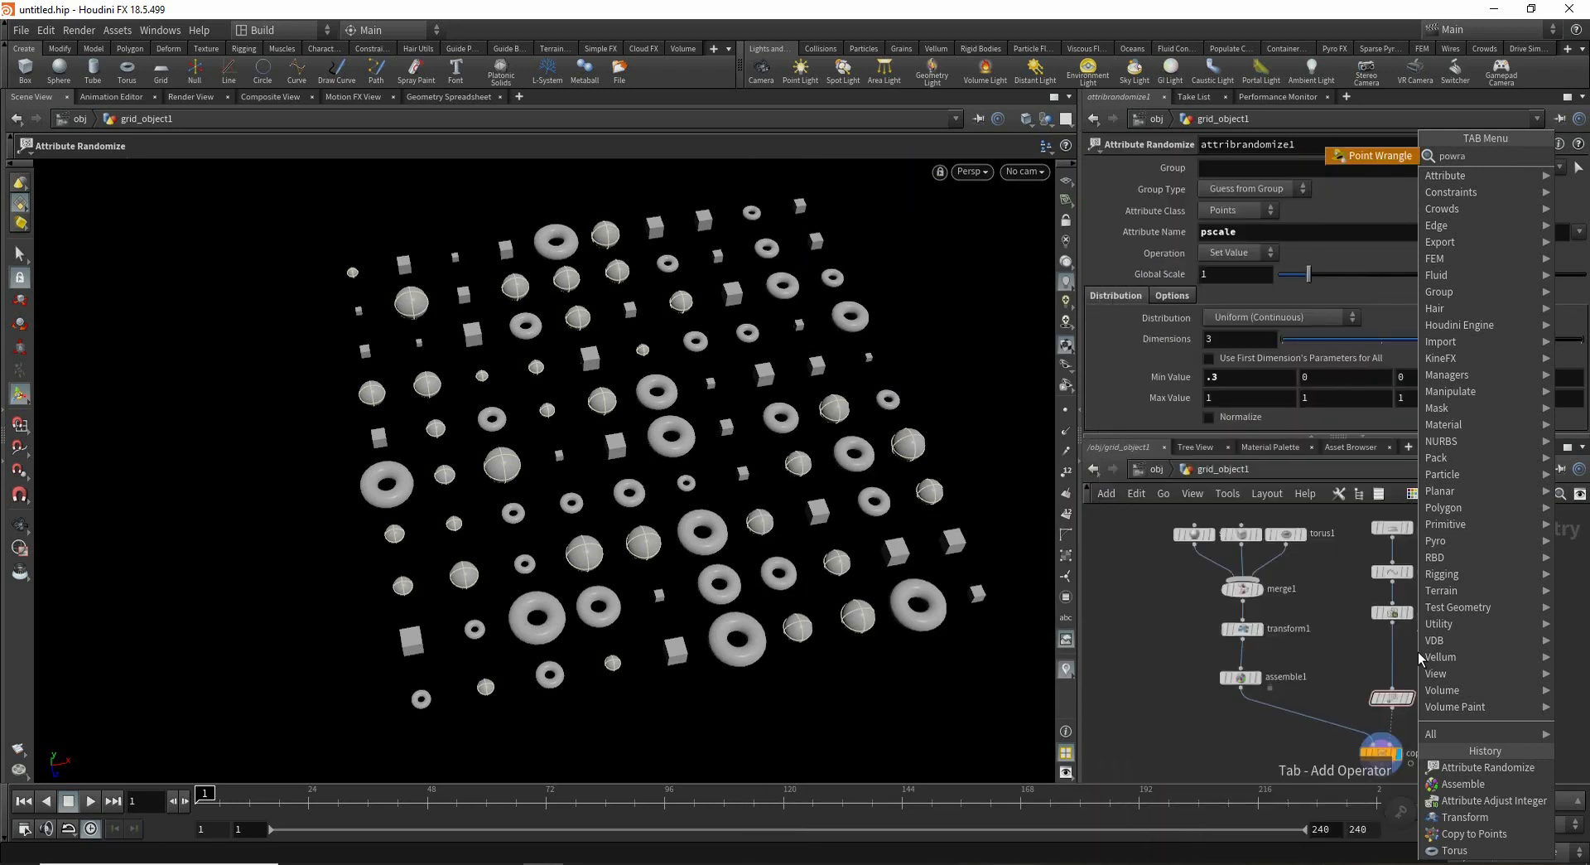
key(Return)
click(1418, 652)
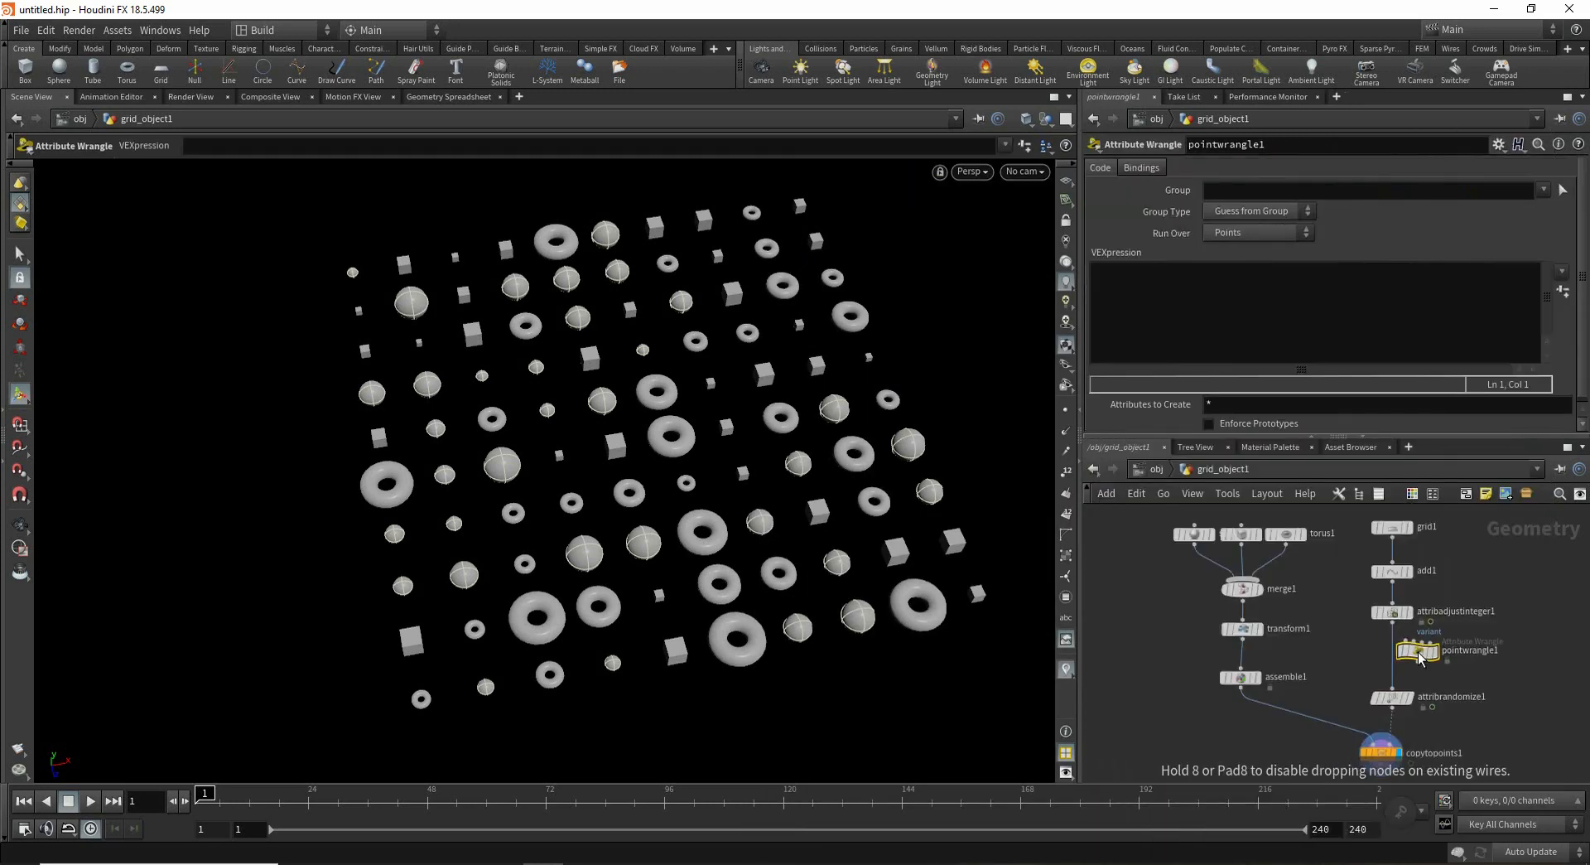
drag(1421, 657, 1396, 662)
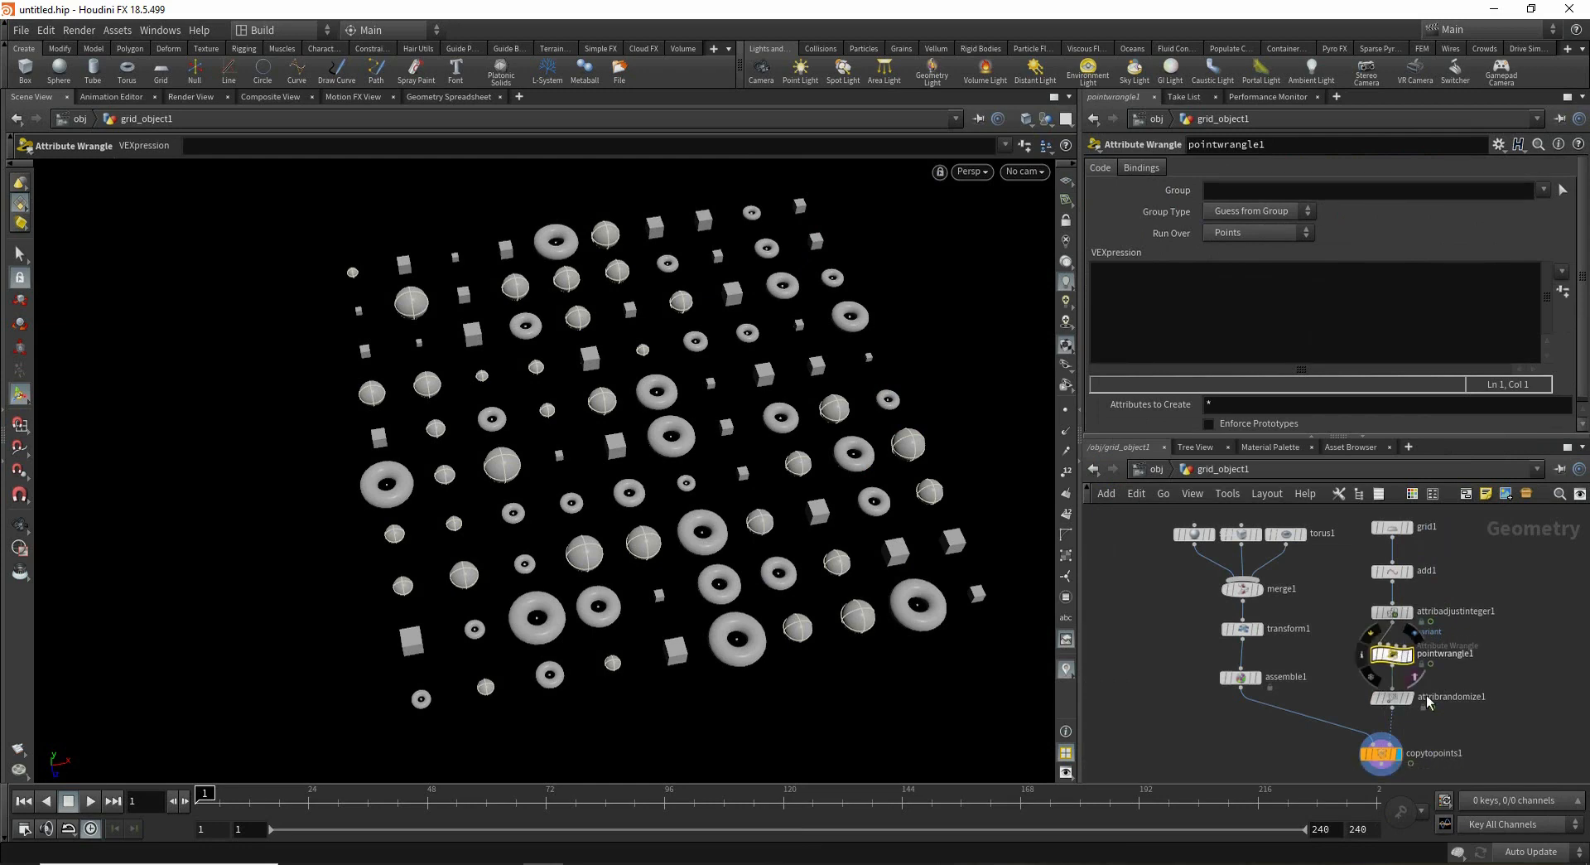
drag(1416, 733, 1377, 655)
click(1378, 655)
click(1378, 578)
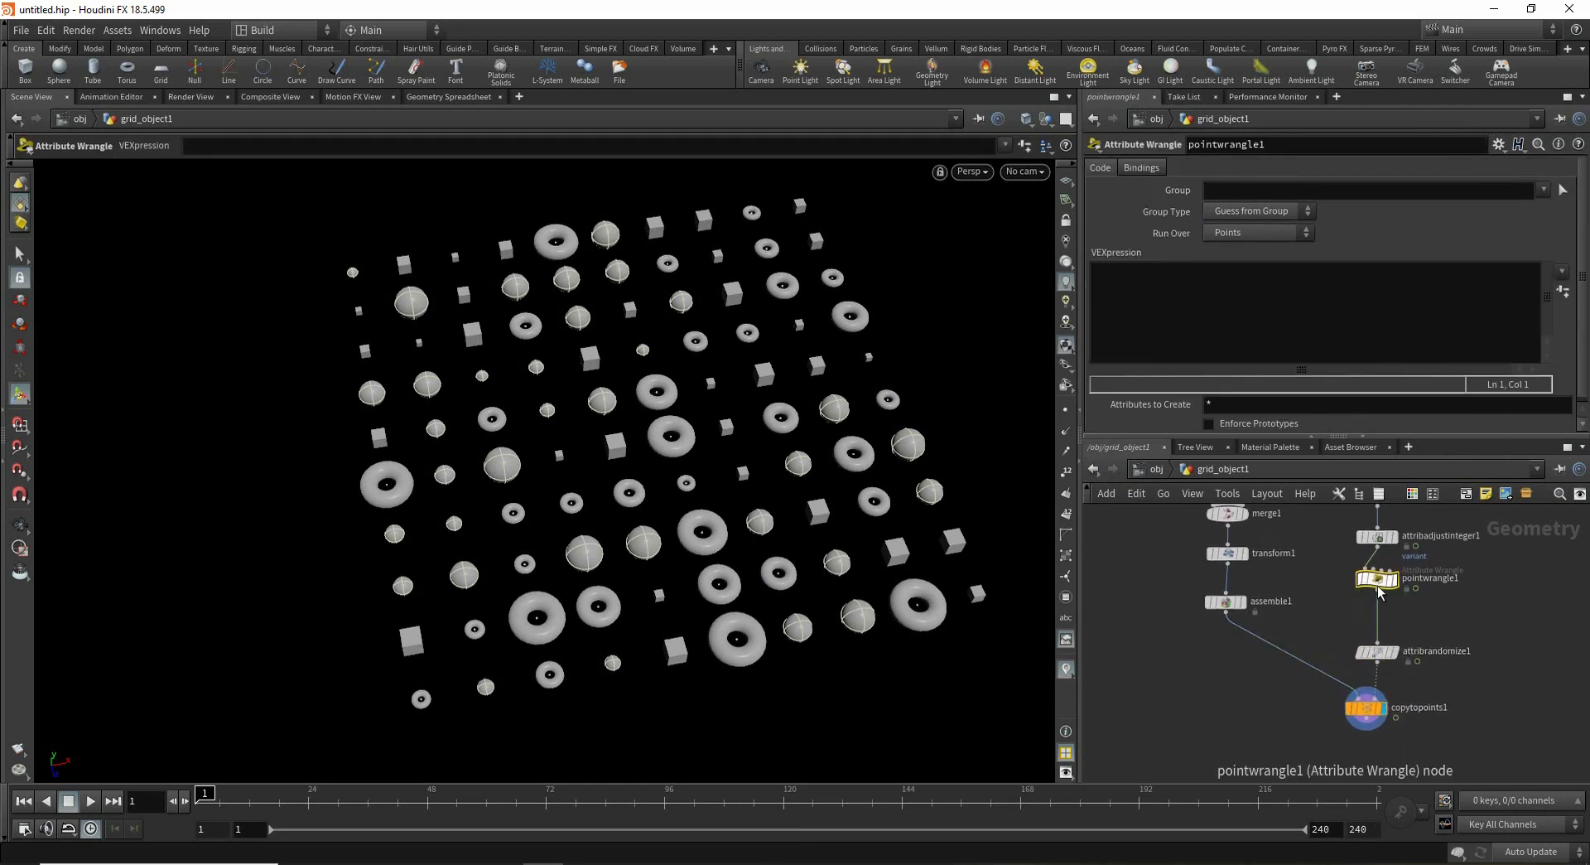
click(1158, 303)
text(@)
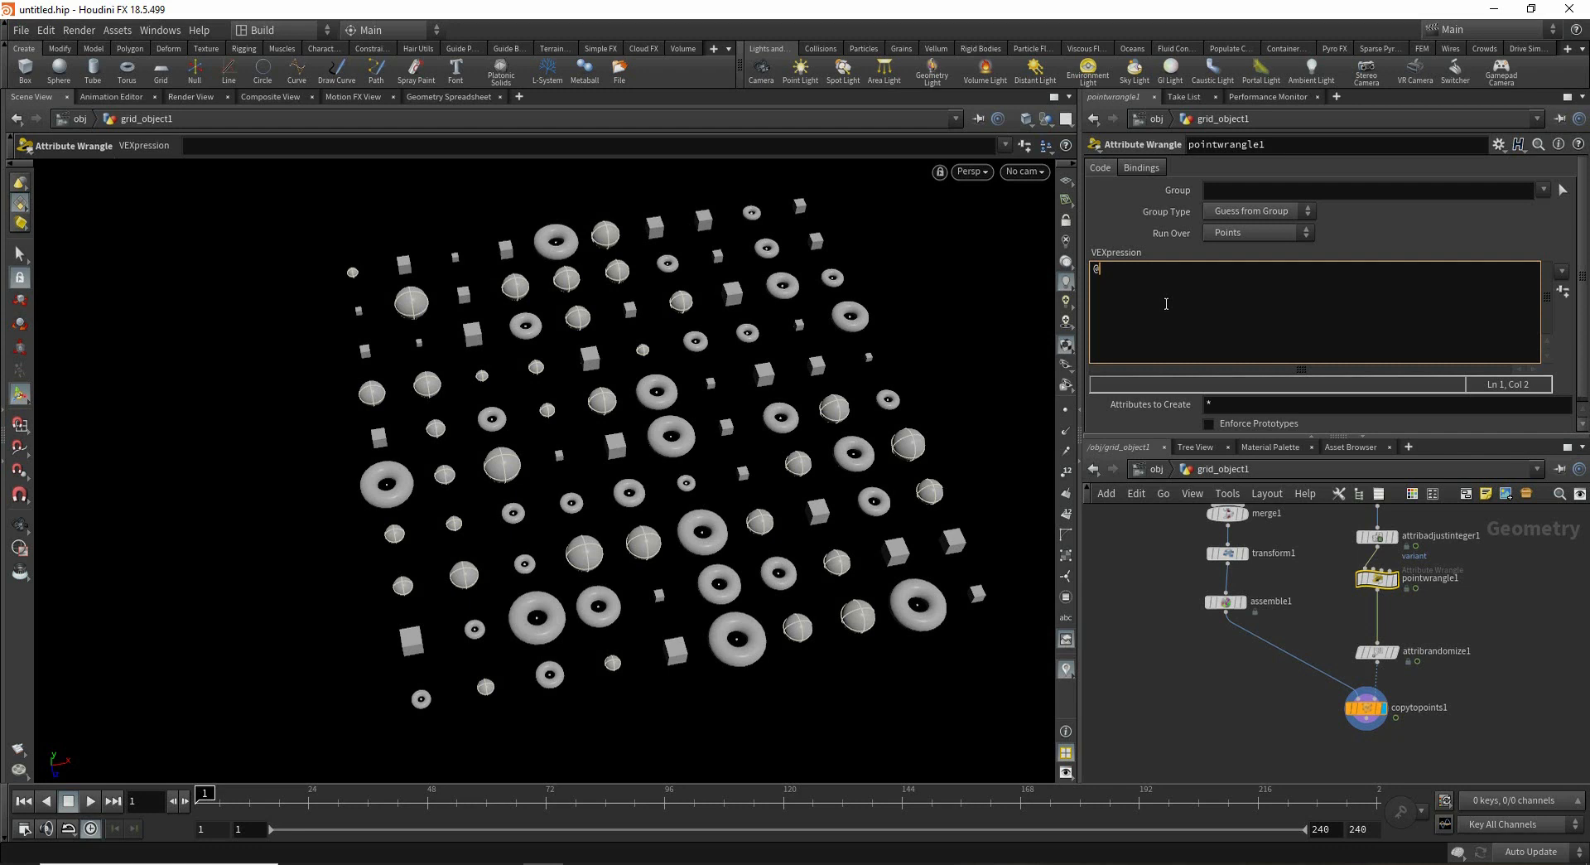
text(or)
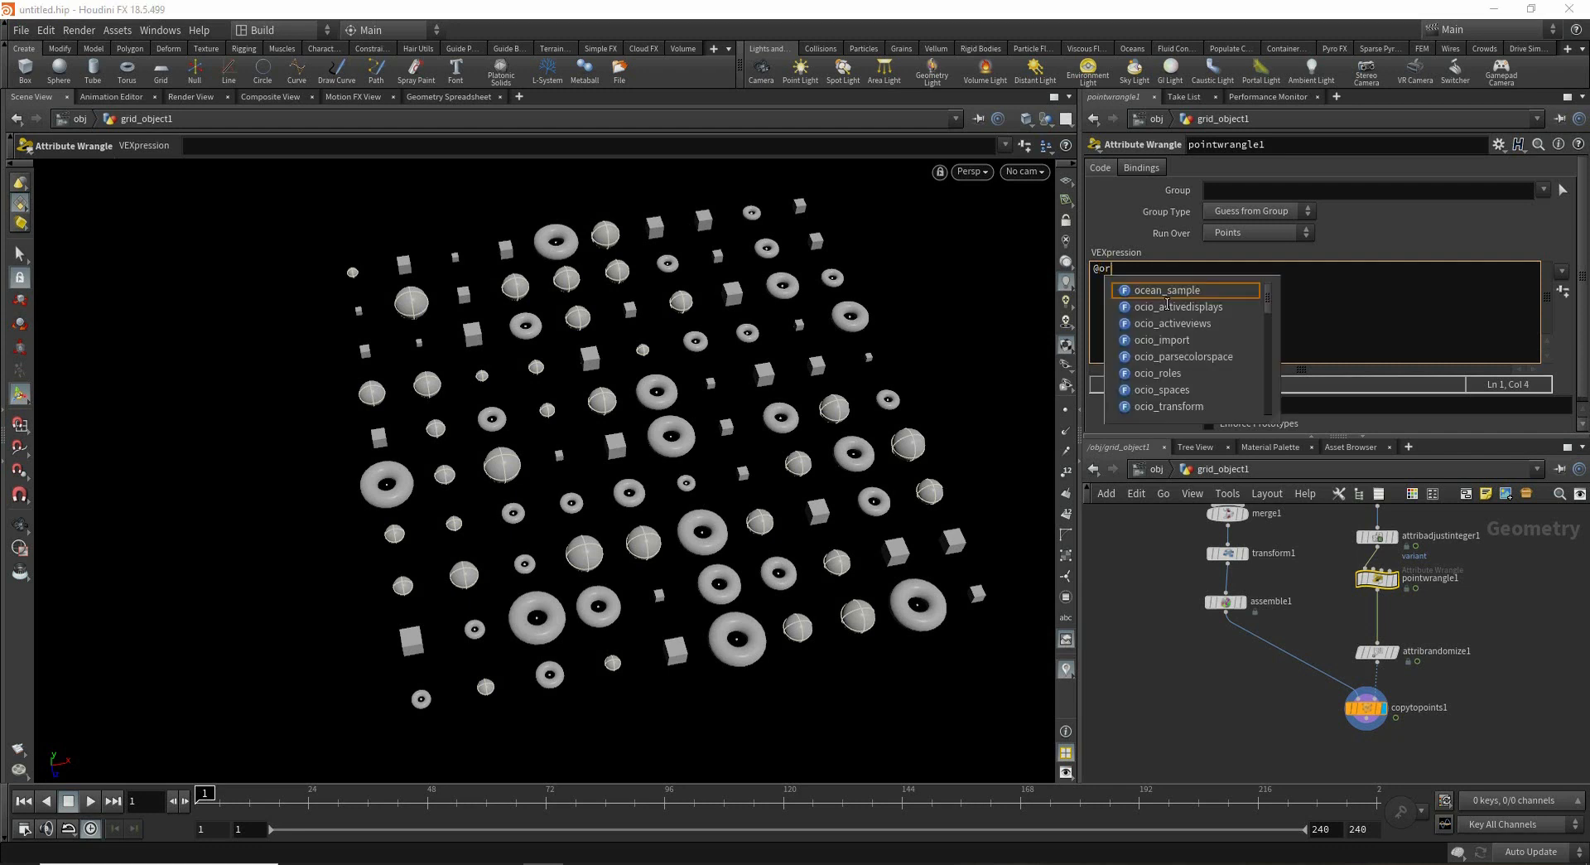
text(ient)
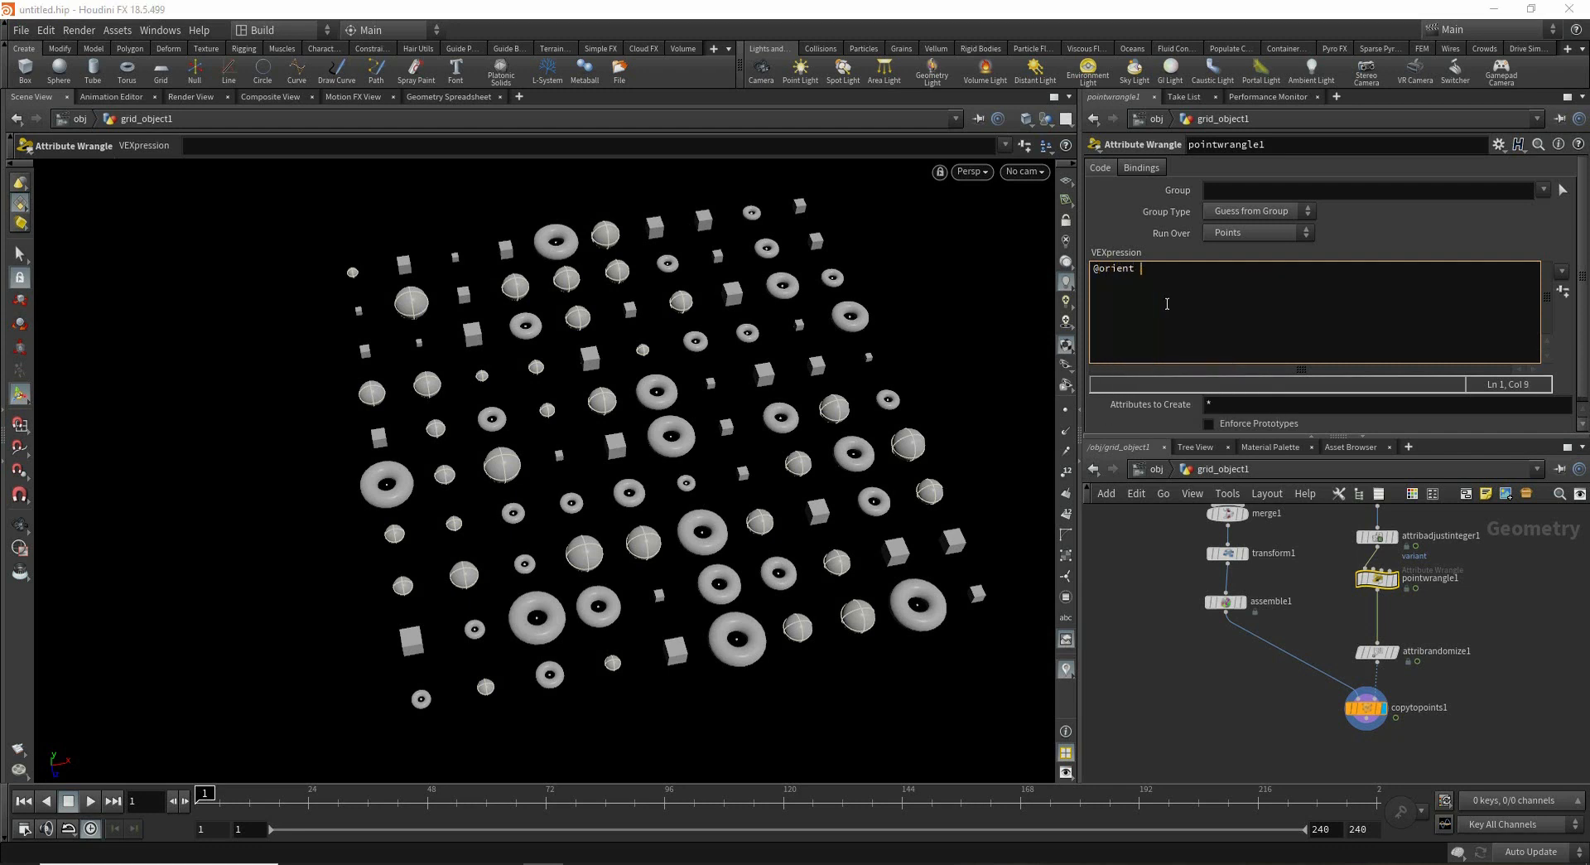
text(  = ran)
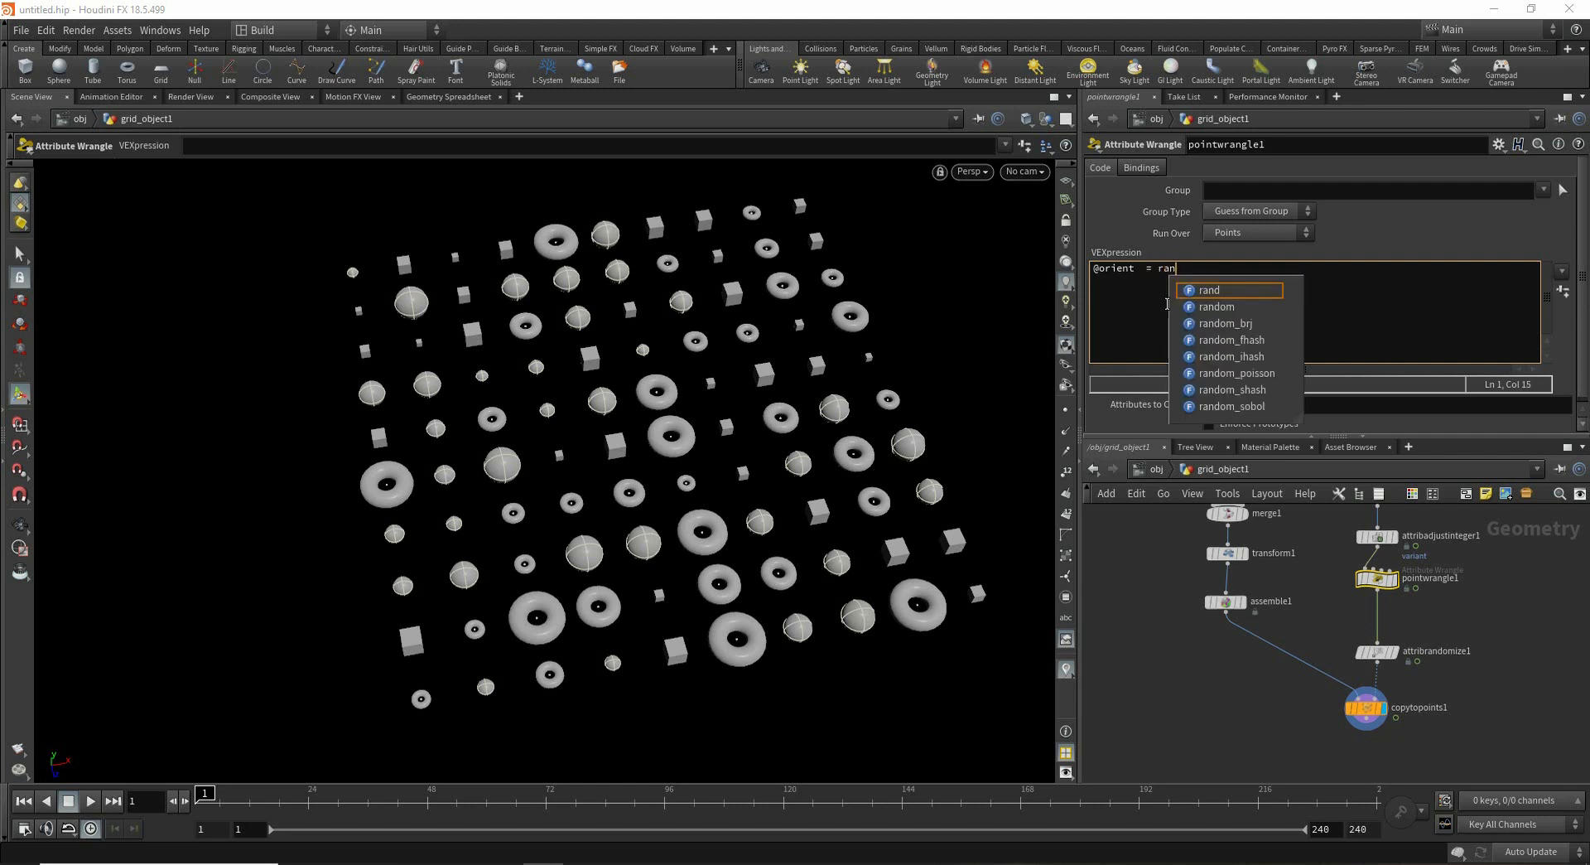
text(d())
key(Left)
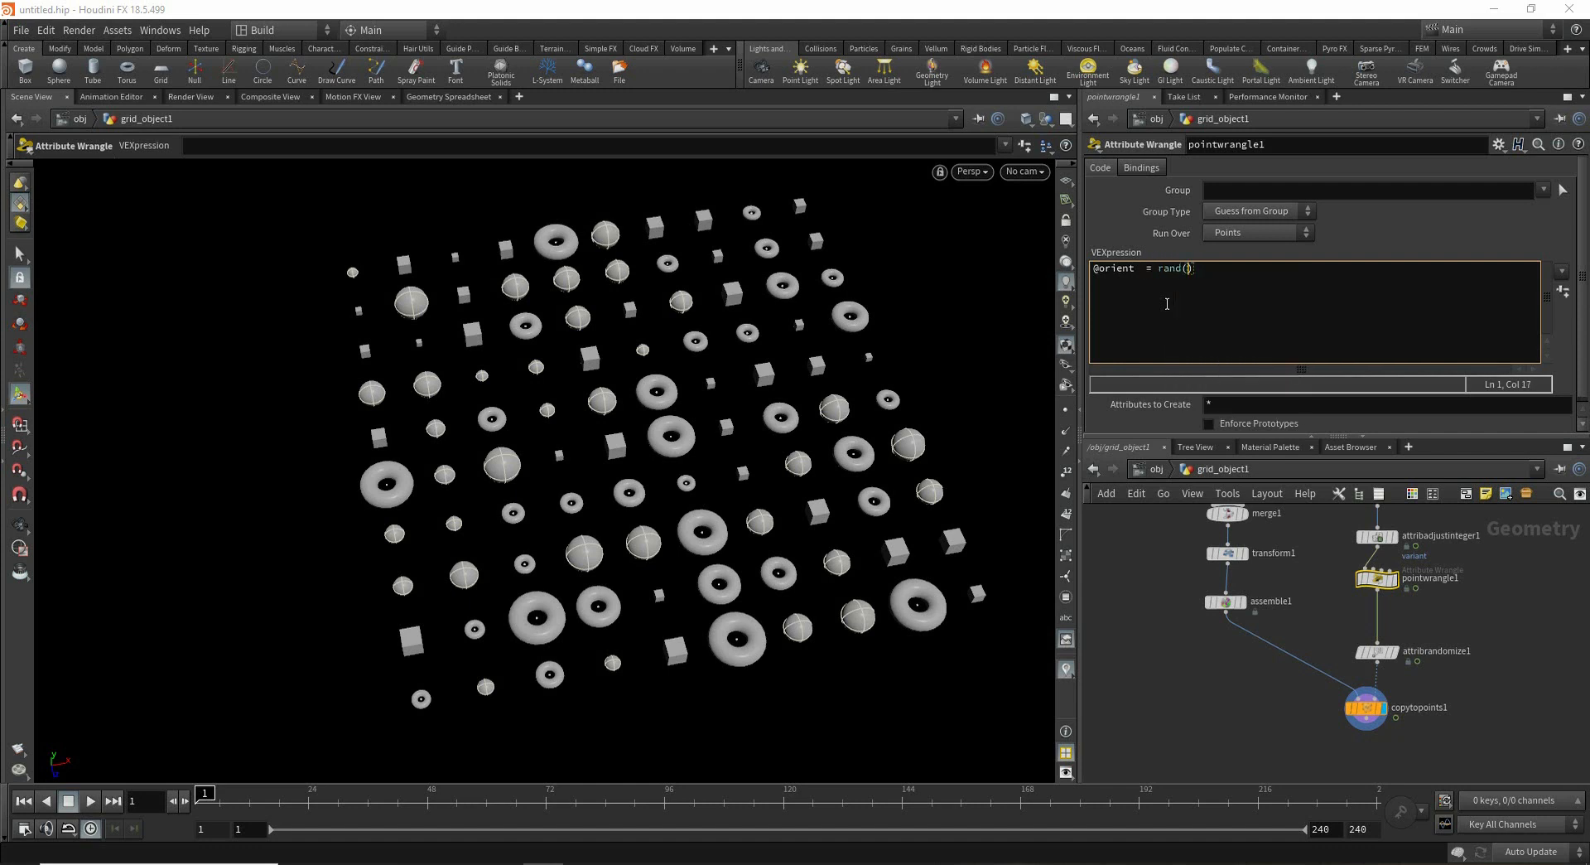
text(@ptnu)
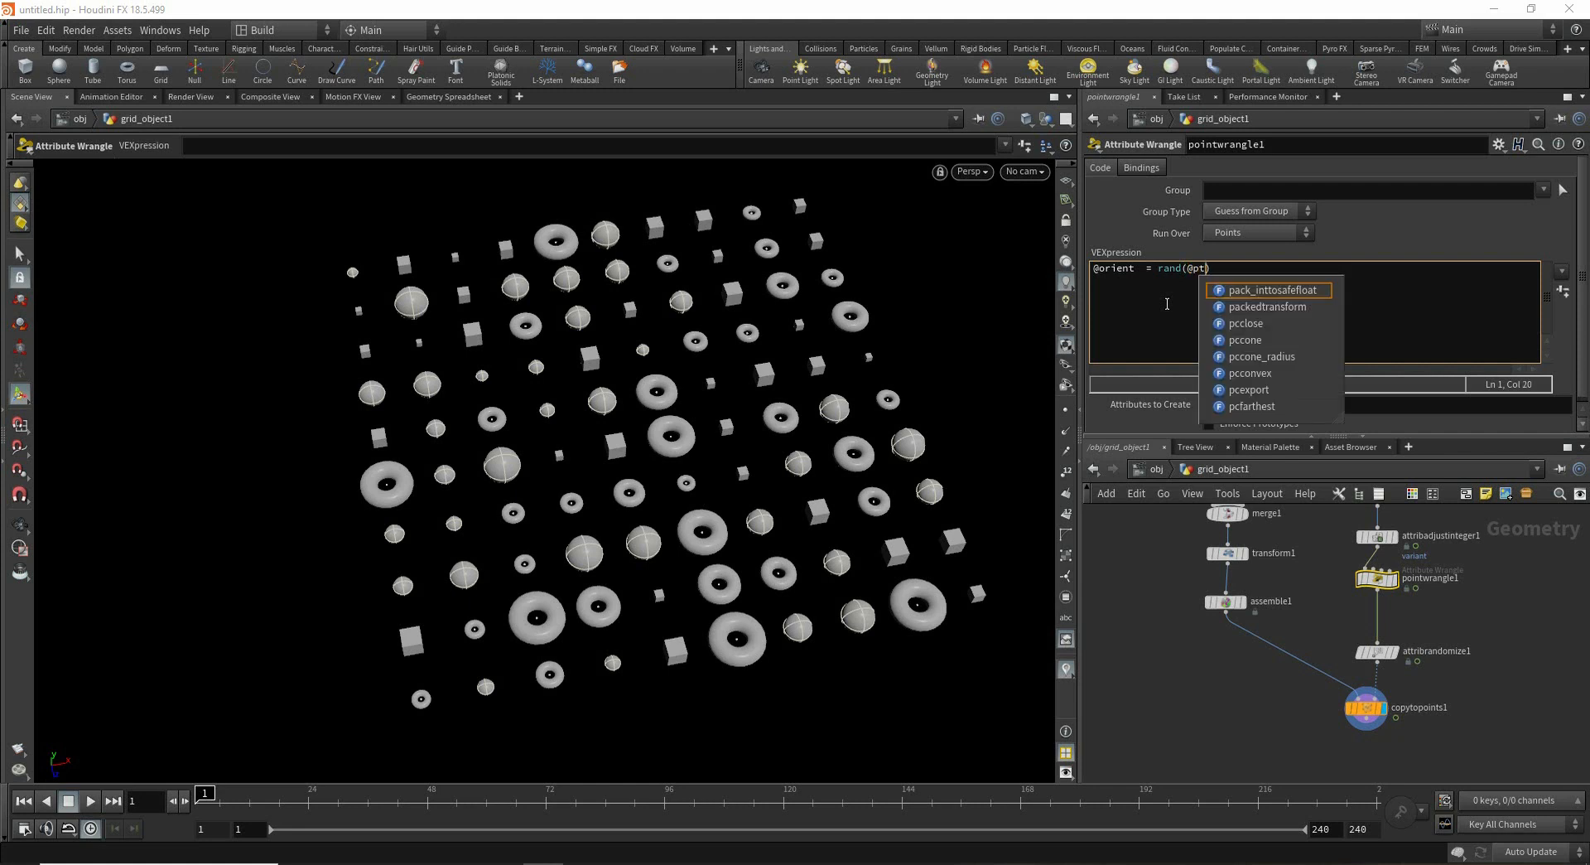
text(m)
key(Right)
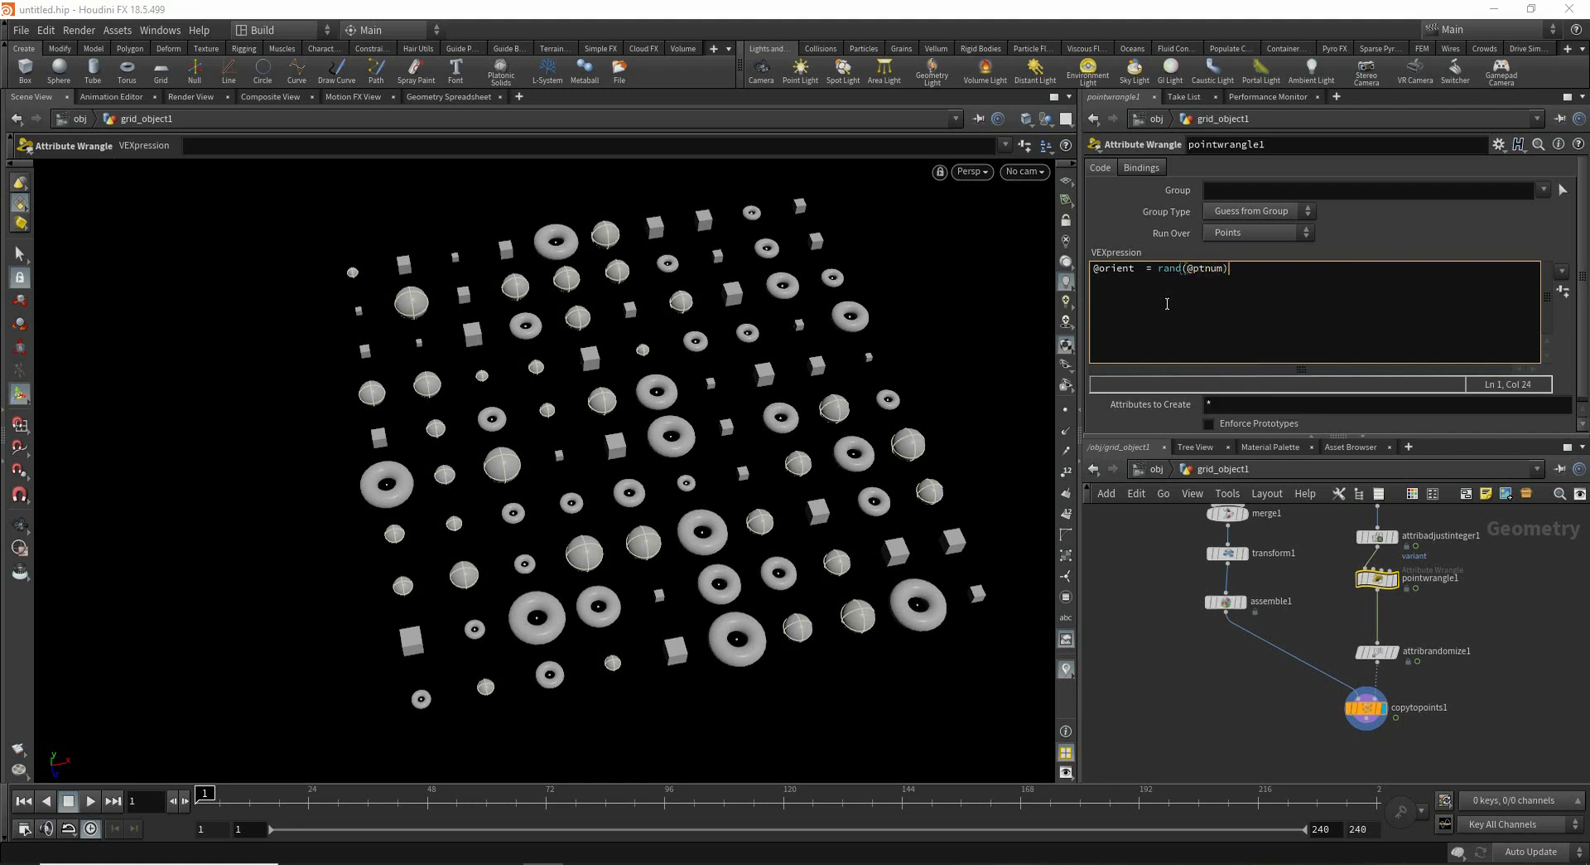
text(;)
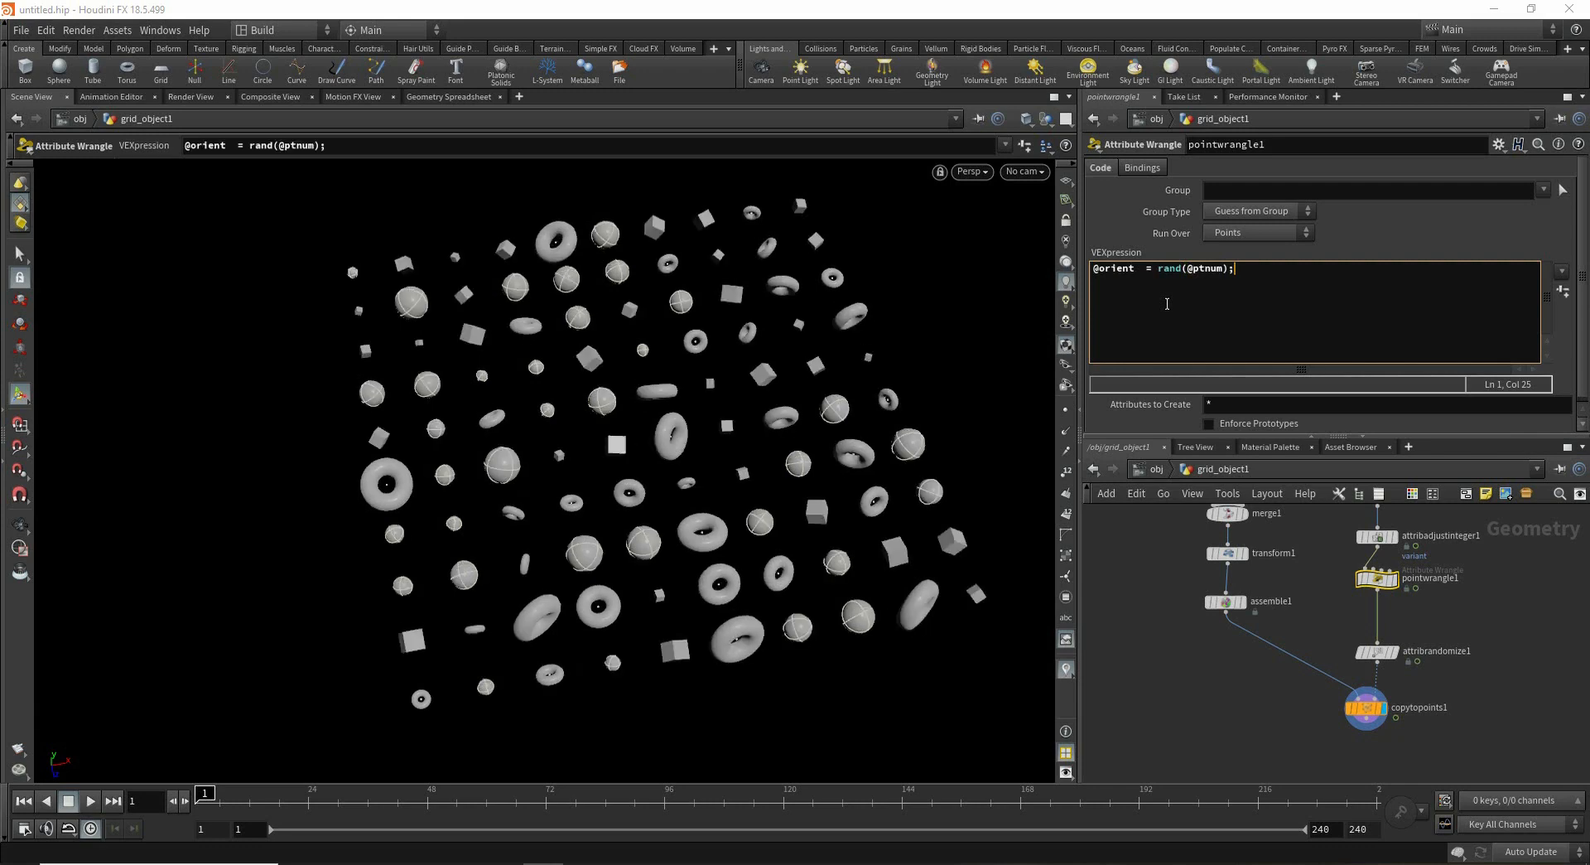
alt+drag(903, 581, 805, 530)
alt+drag(802, 534, 783, 582)
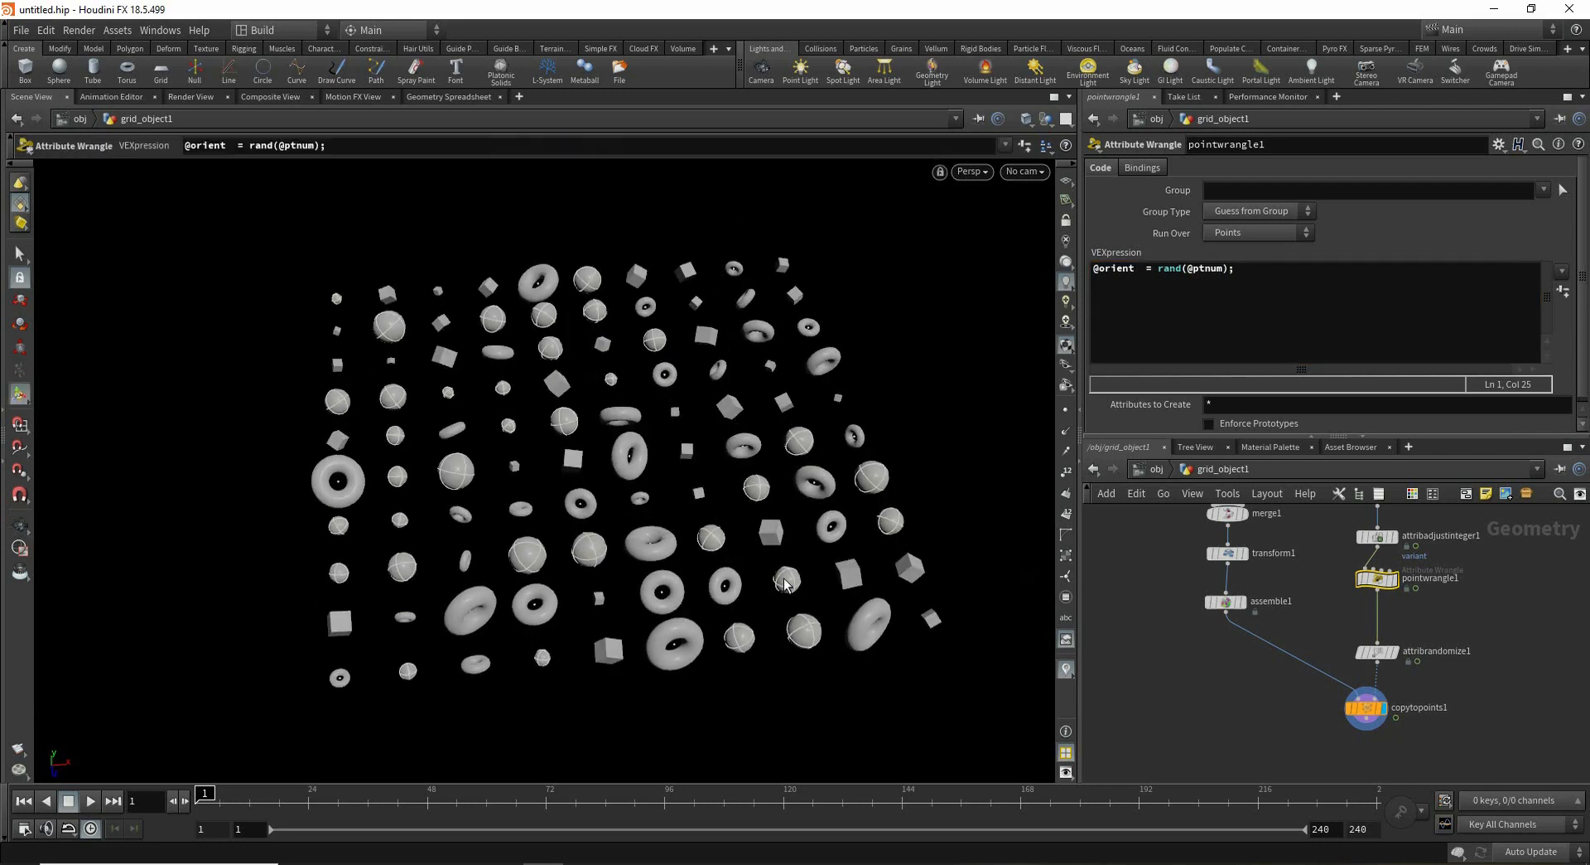